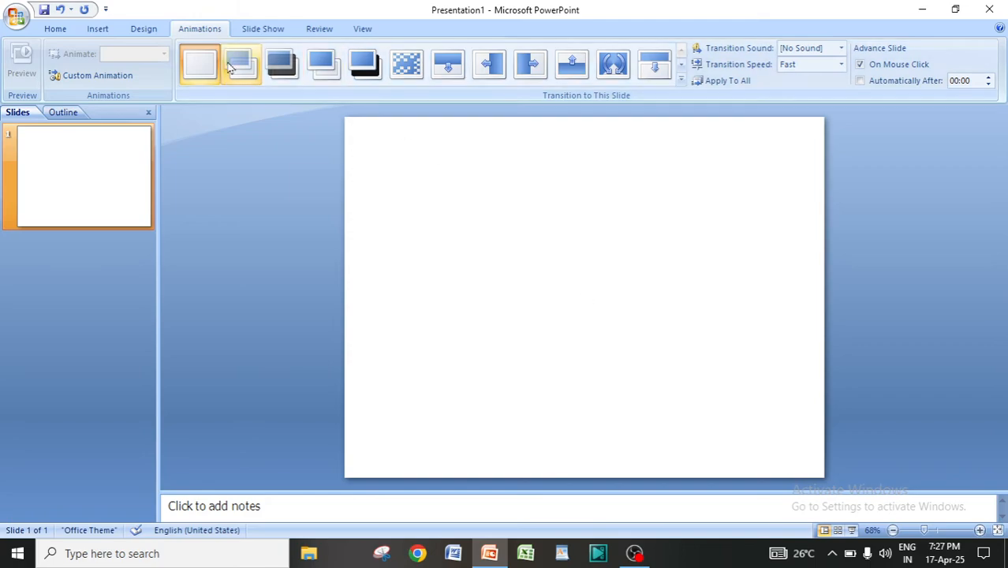
{"action": "left_click", "coordinate": [681, 79]}
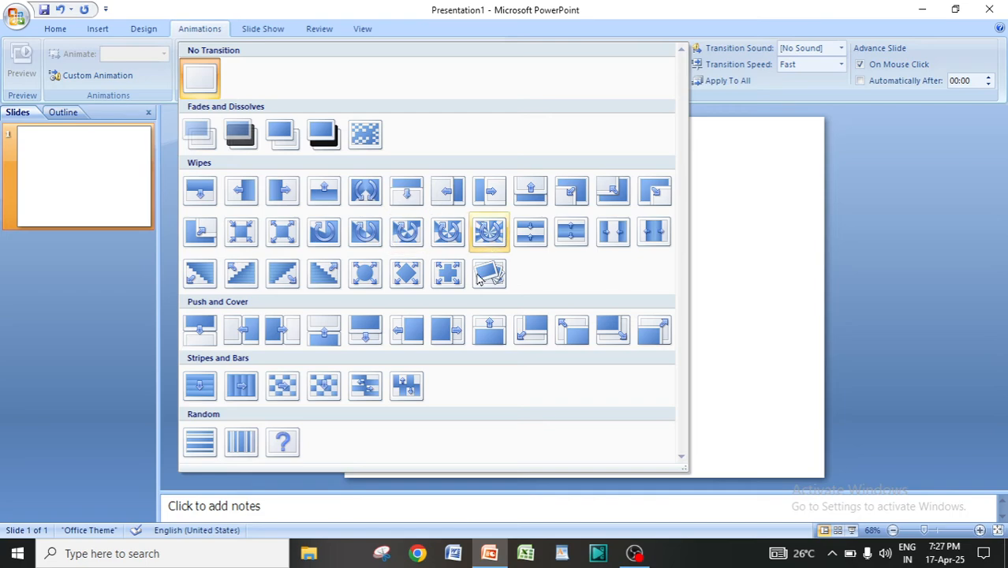
{"action": "left_click", "coordinate": [720, 241]}
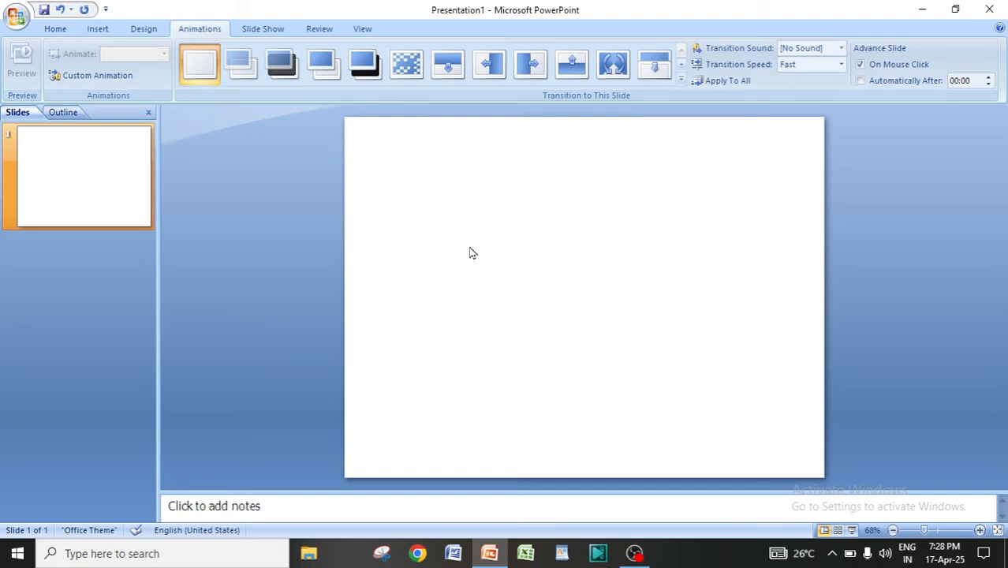
Step: Start a new photo album and browse the disk to the Downloads folder for its pictures
{"action": "left_click", "coordinate": [98, 29]}
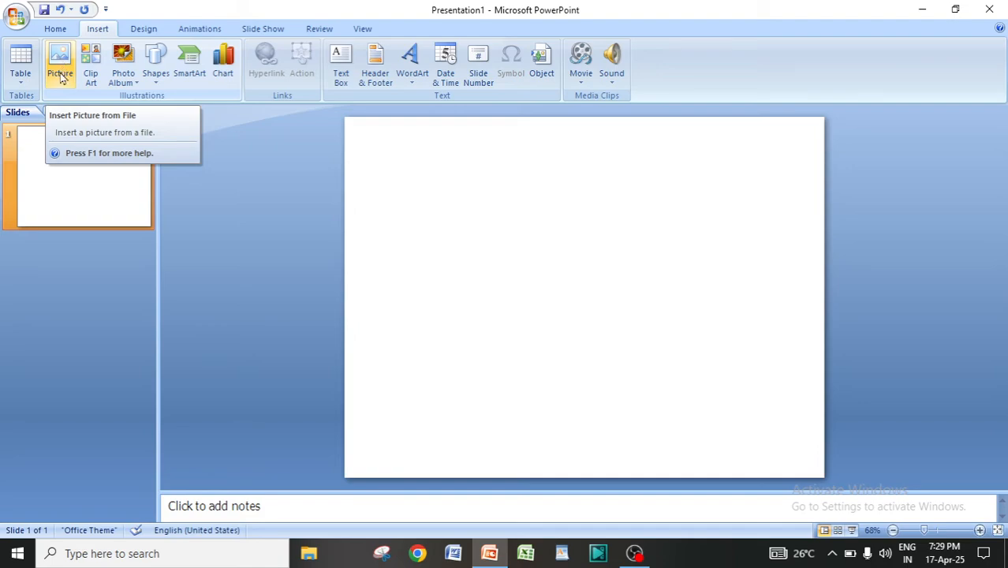
{"action": "left_click", "coordinate": [123, 55]}
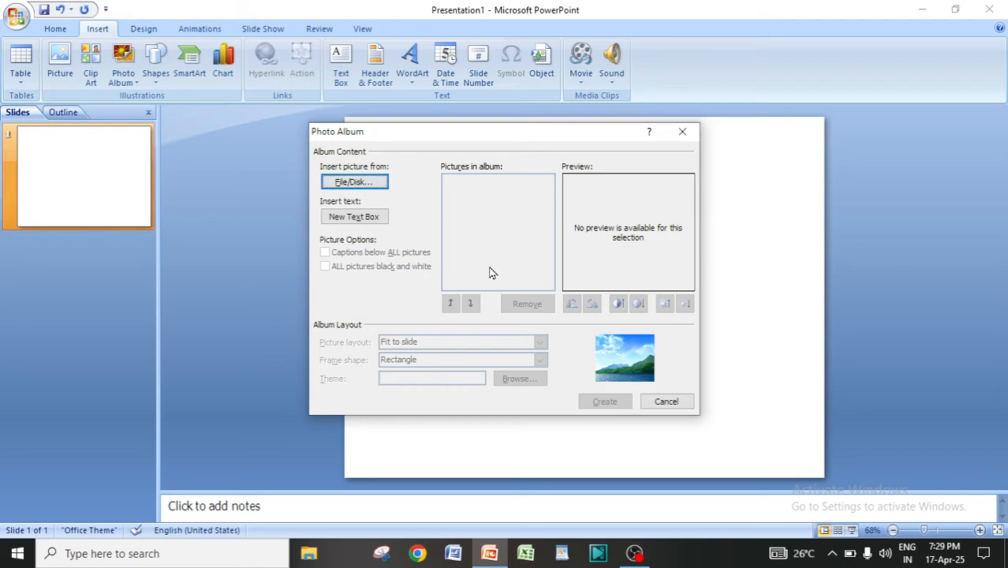
{"action": "left_click", "coordinate": [353, 183]}
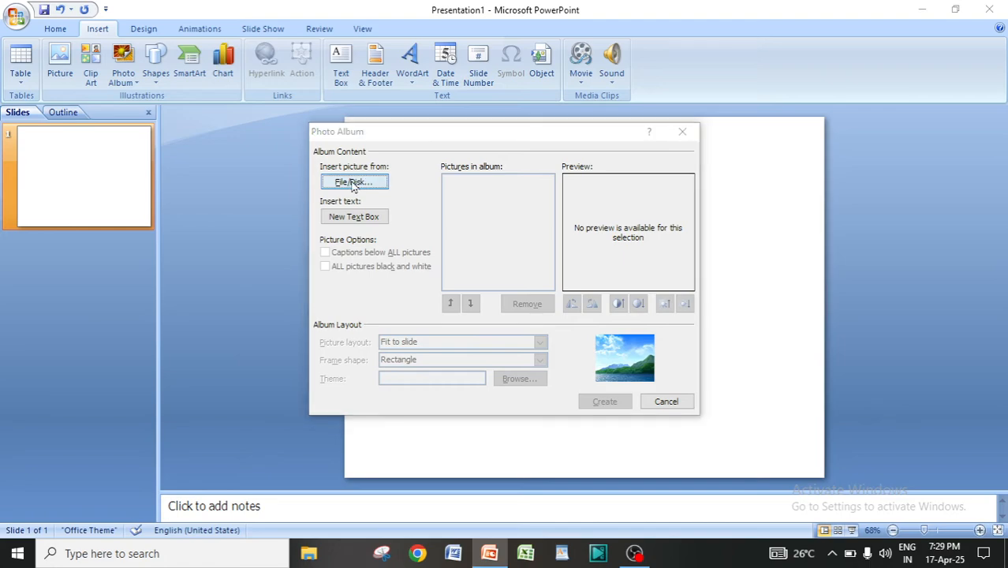
{"action": "scroll", "coordinate": [322, 339], "scroll_direction": "down", "scroll_amount": 3}
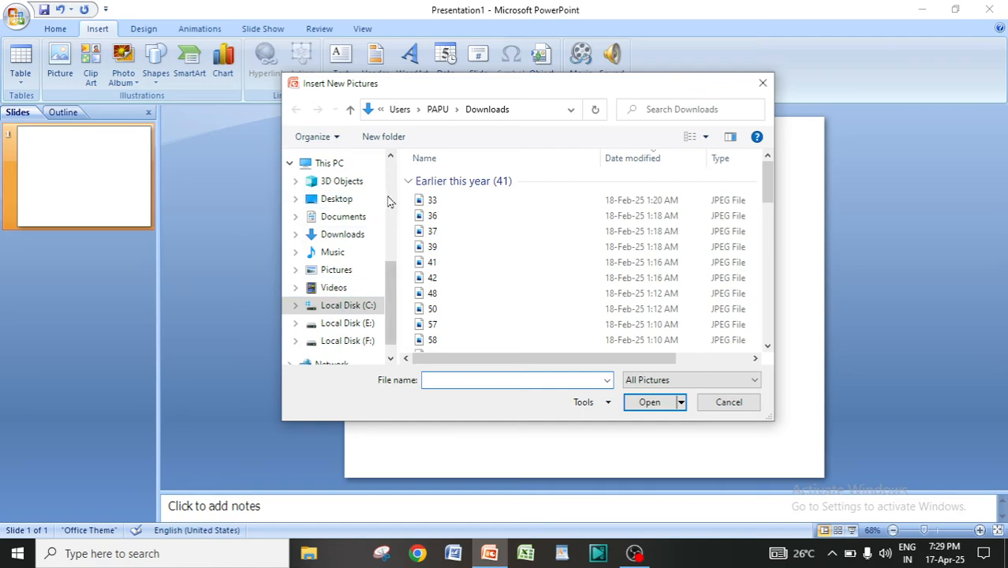
{"action": "left_click", "coordinate": [332, 202]}
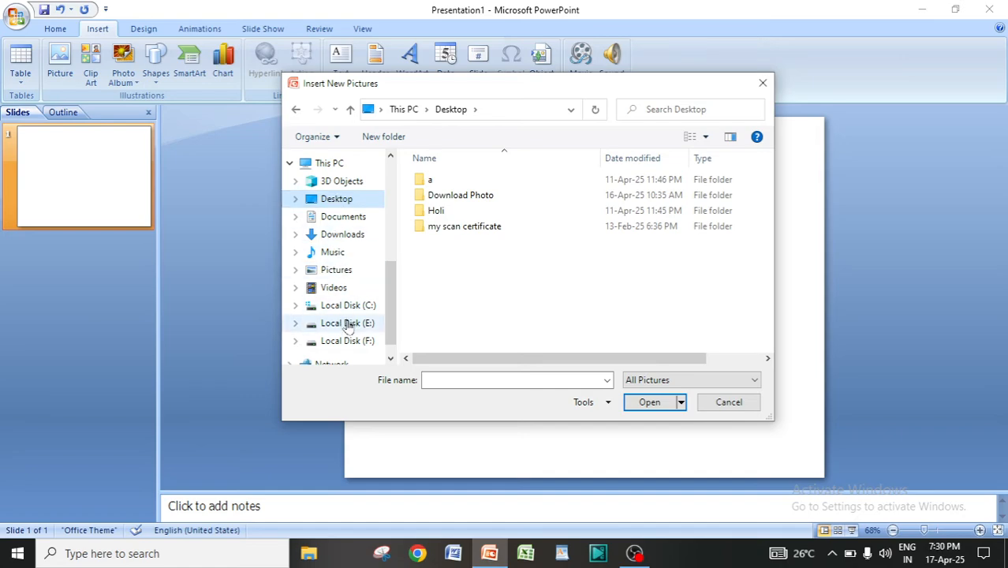
{"action": "left_click", "coordinate": [344, 239]}
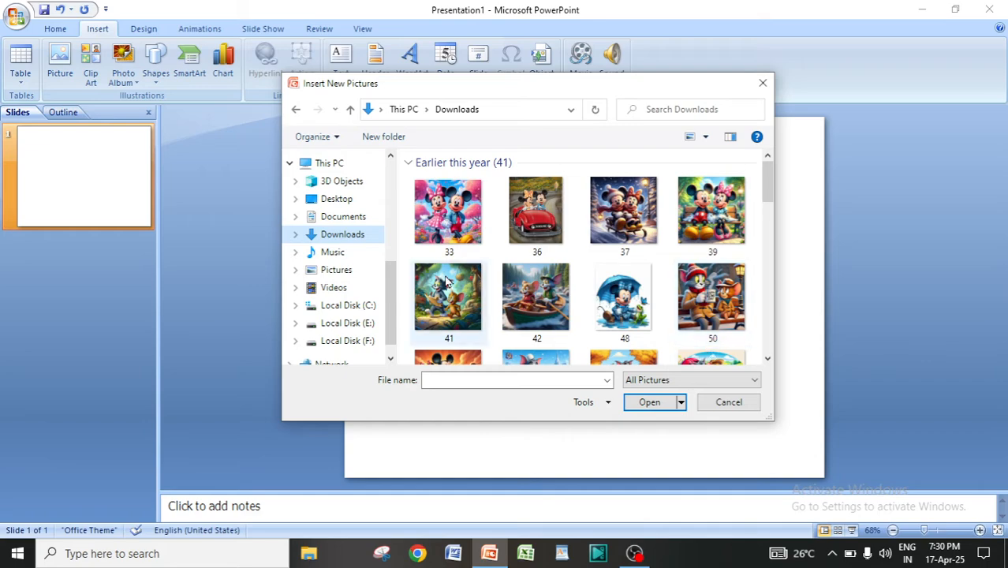
{"action": "left_click", "coordinate": [454, 217]}
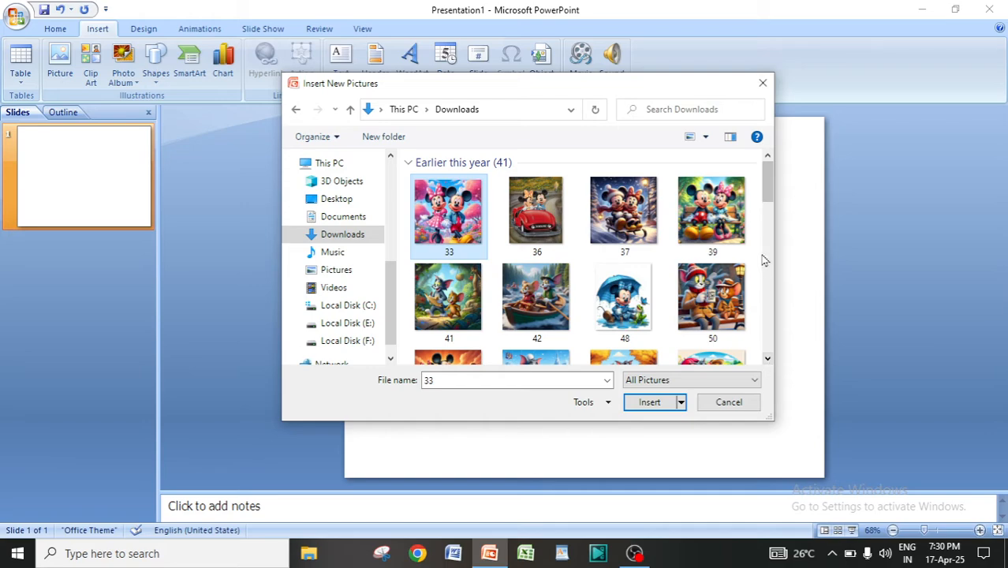
{"action": "left_click", "coordinate": [769, 361]}
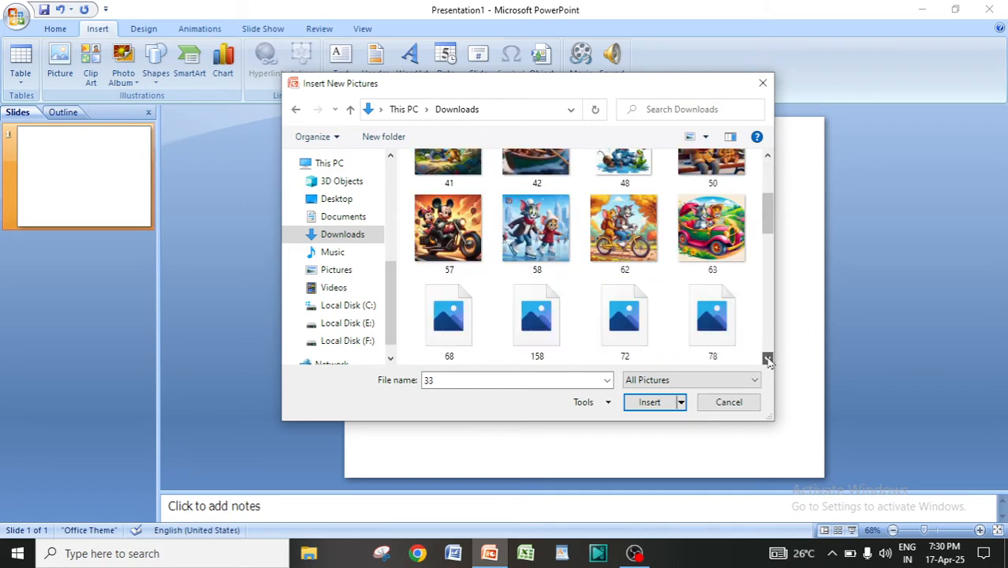
{"action": "left_click", "coordinate": [769, 362]}
{"action": "left_click", "coordinate": [769, 362]}
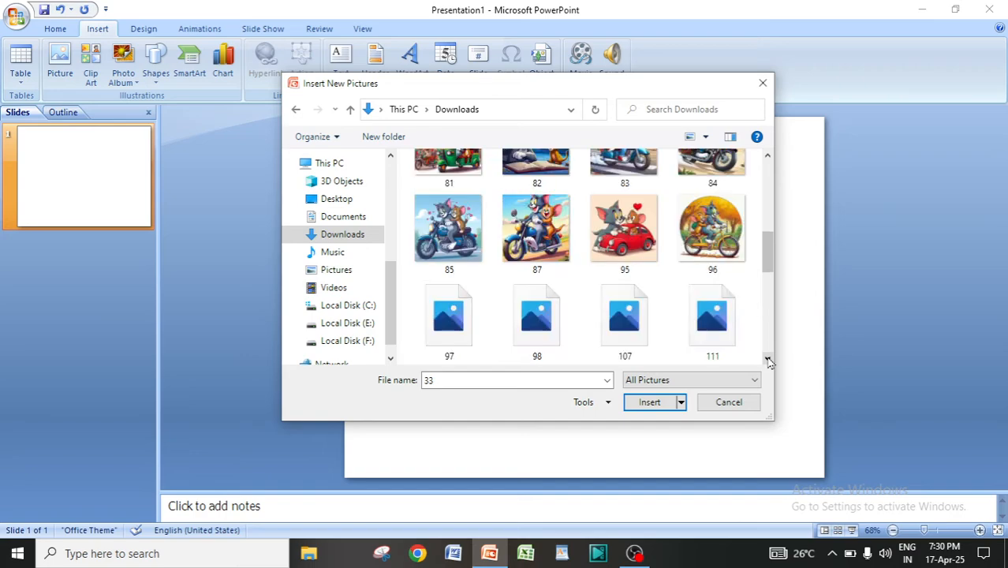
{"action": "left_click", "coordinate": [770, 361]}
{"action": "left_click", "coordinate": [770, 361]}
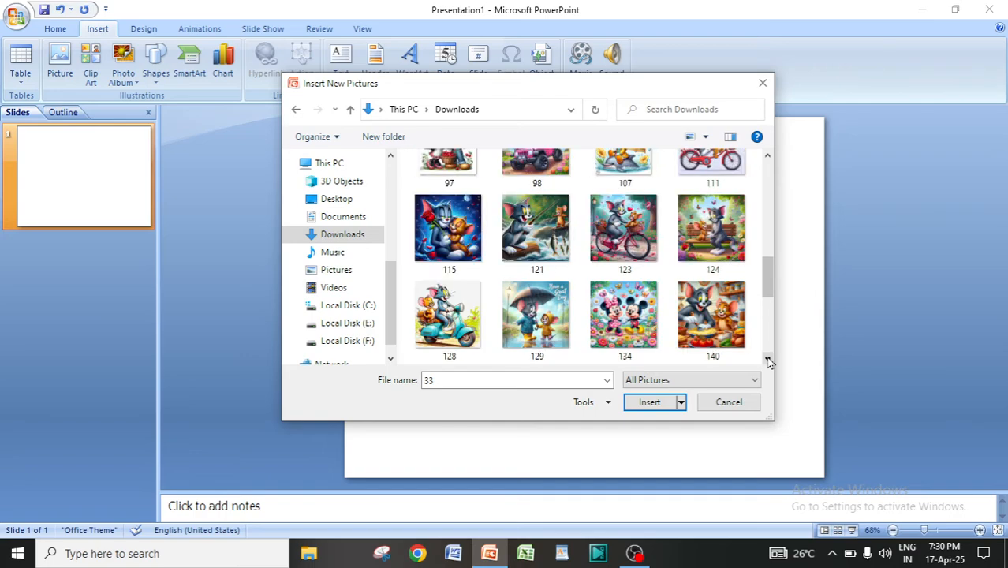
{"action": "left_click", "coordinate": [769, 362]}
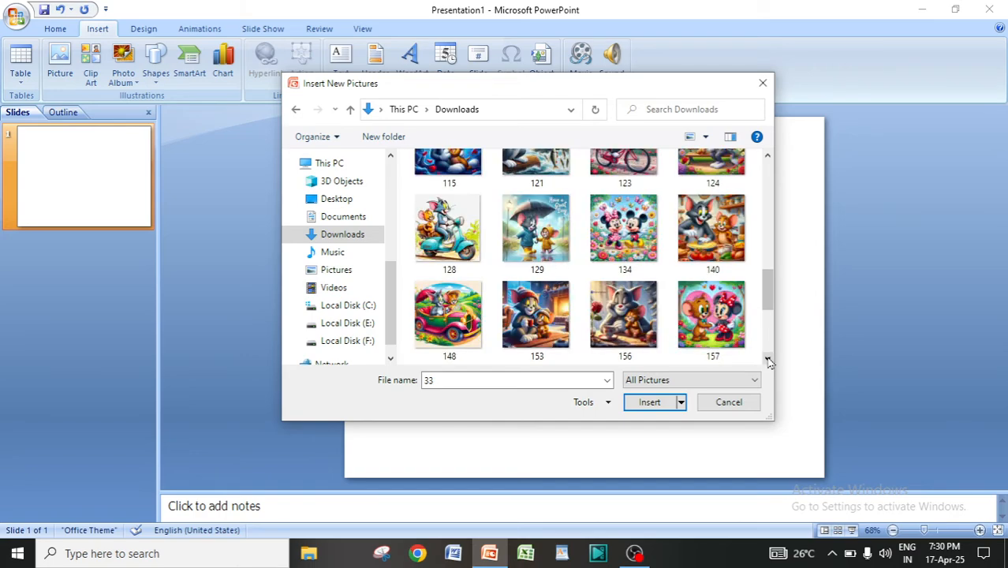
{"action": "left_click", "coordinate": [716, 316], "text": "shift"}
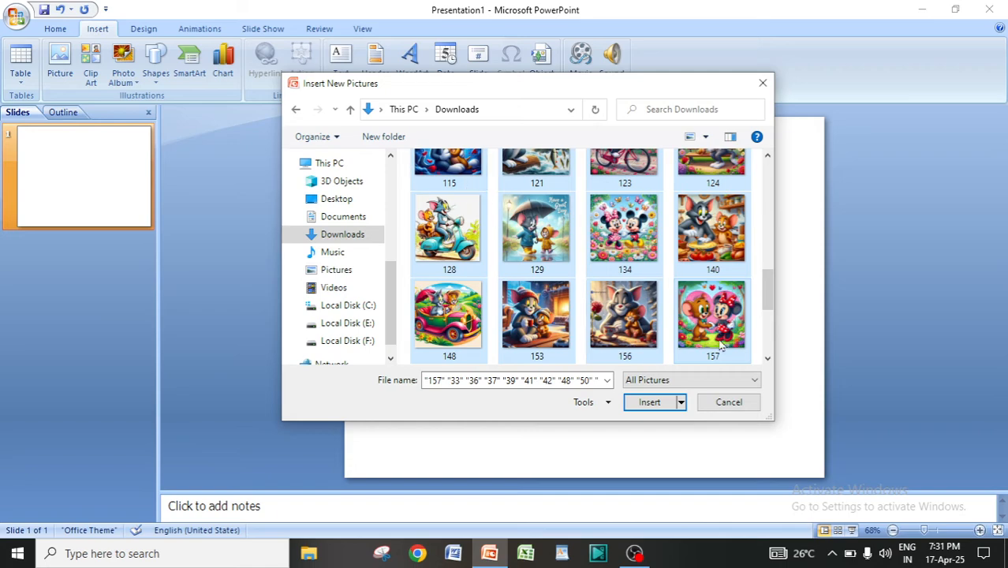
{"action": "scroll", "coordinate": [711, 340], "scroll_direction": "up", "scroll_amount": 4}
{"action": "scroll", "coordinate": [462, 229], "scroll_direction": "up", "scroll_amount": 4}
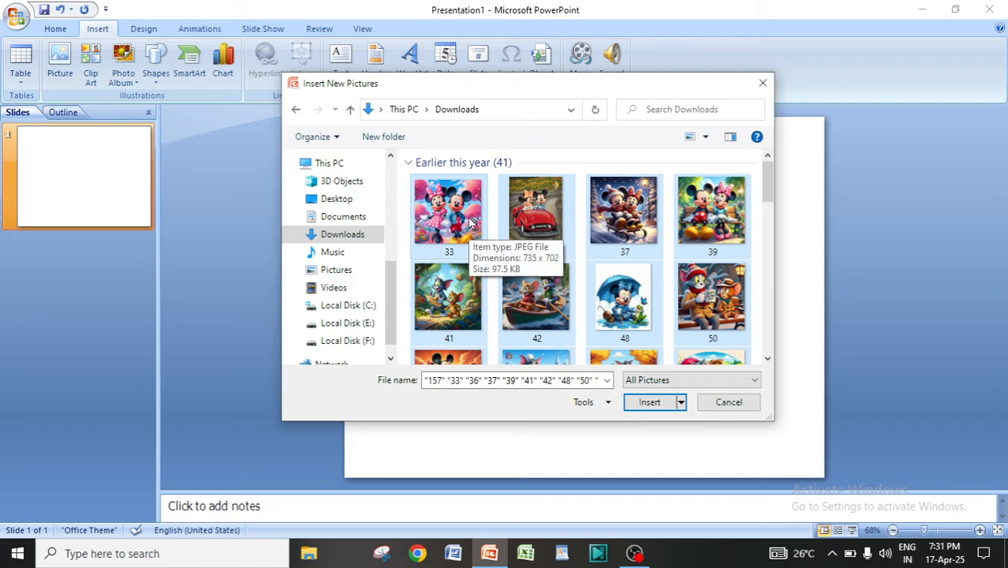
Step: Select all pictures from 33 through 157 in the Downloads folder and insert them into the photo album
{"action": "left_click", "coordinate": [448, 213]}
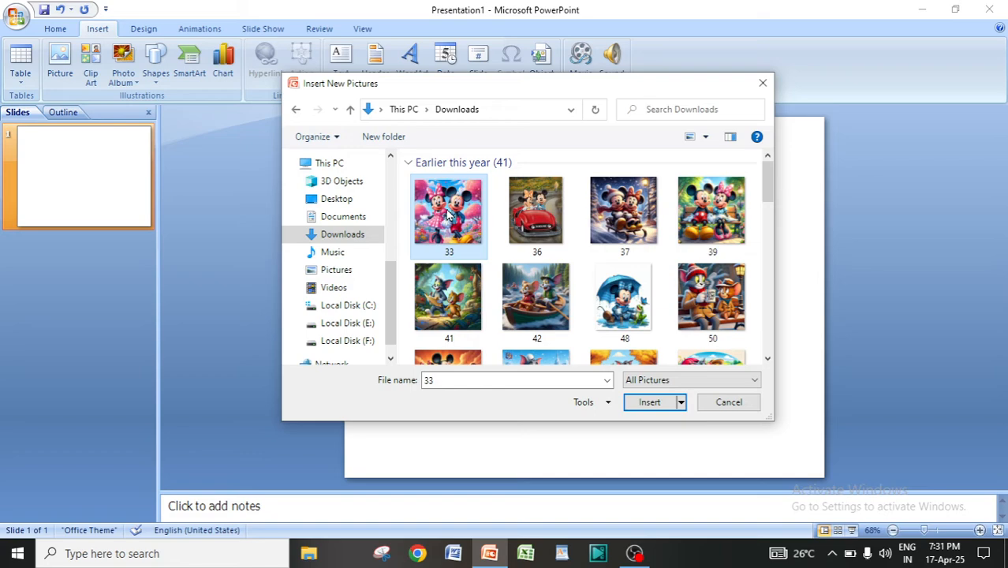
{"action": "left_click", "coordinate": [769, 359]}
{"action": "left_click", "coordinate": [769, 360]}
{"action": "left_click", "coordinate": [769, 359]}
{"action": "left_click", "coordinate": [768, 360]}
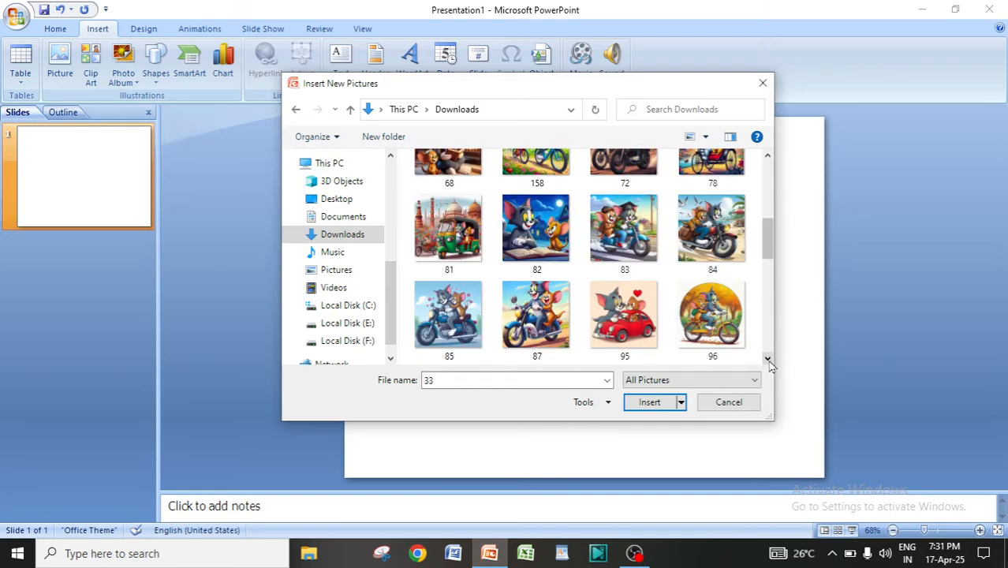
{"action": "left_click", "coordinate": [768, 359]}
{"action": "left_click", "coordinate": [769, 360]}
{"action": "left_click", "coordinate": [769, 359]}
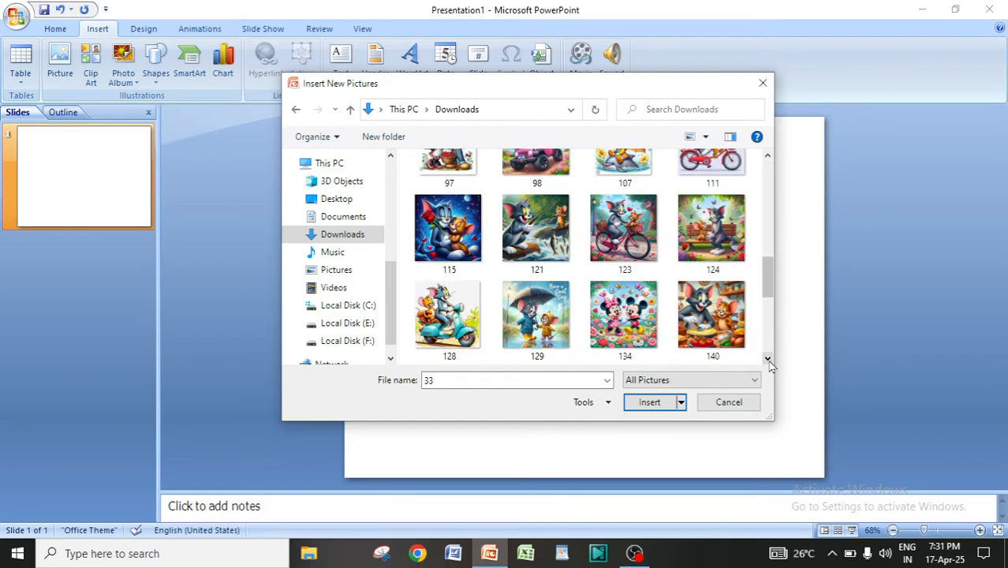
{"action": "left_click", "coordinate": [769, 359]}
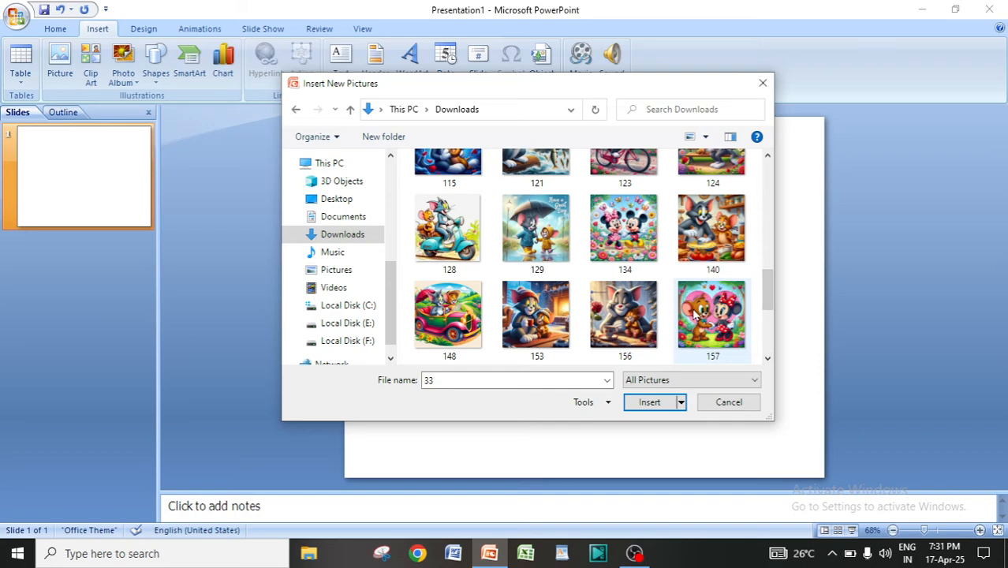
{"action": "left_click", "coordinate": [708, 310], "text": "shift"}
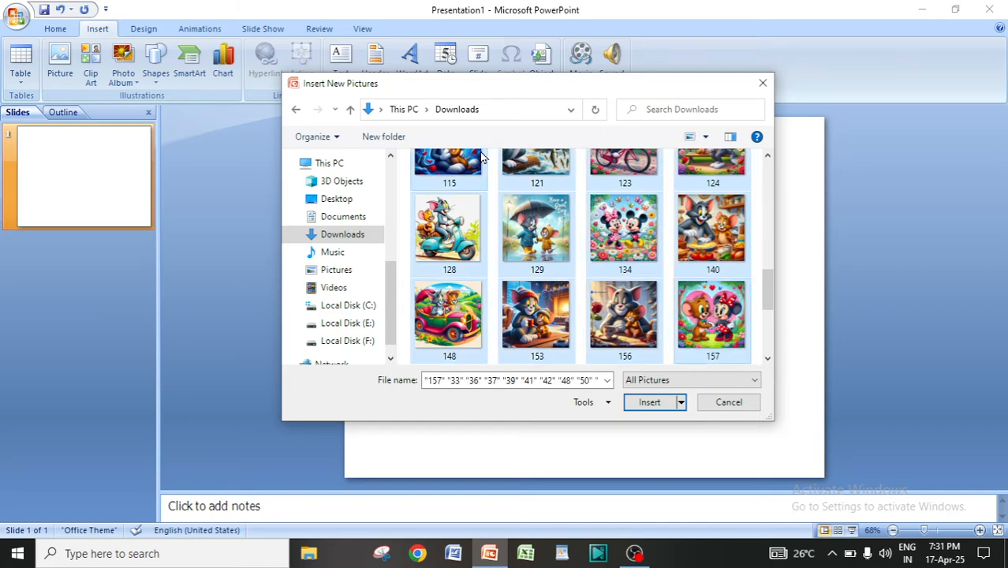
{"action": "scroll", "coordinate": [710, 302], "scroll_direction": "up", "scroll_amount": 10}
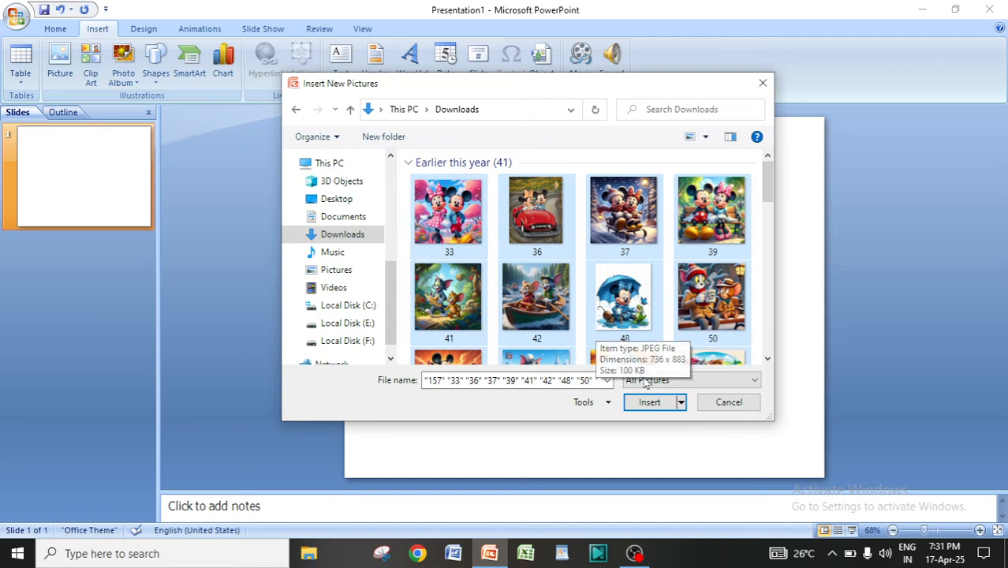
{"action": "left_click", "coordinate": [652, 403]}
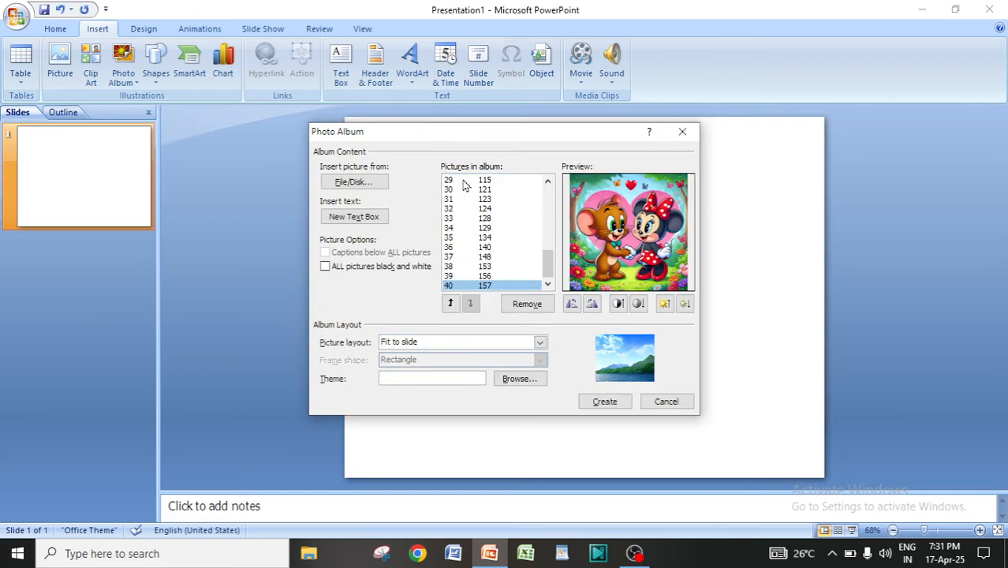
Step: Preview several of the inserted pictures between 115 and 134, and create the photo album
{"action": "left_click", "coordinate": [464, 182]}
{"action": "left_click", "coordinate": [465, 190]}
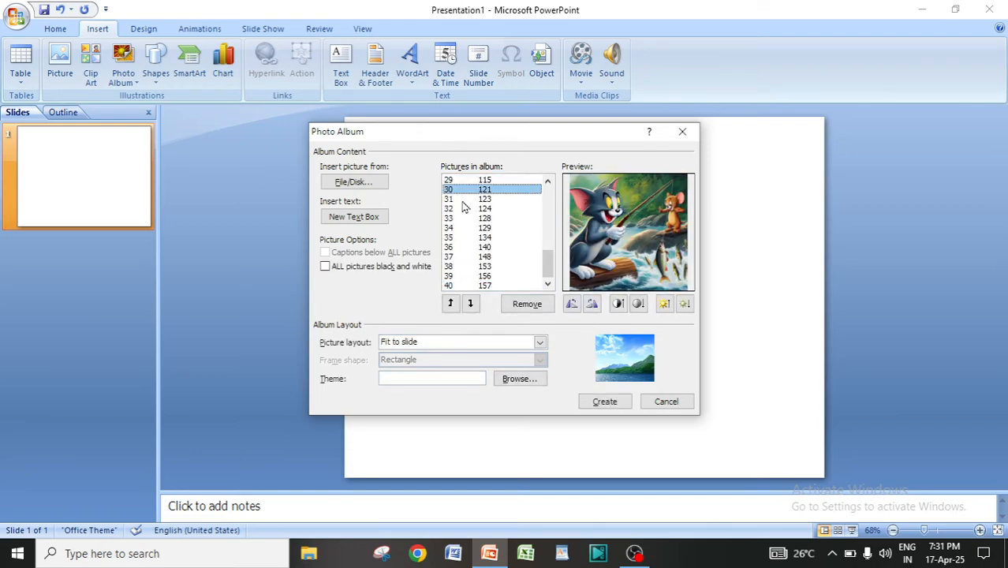
{"action": "left_click", "coordinate": [463, 199]}
{"action": "left_click", "coordinate": [464, 209]}
{"action": "left_click", "coordinate": [465, 219]}
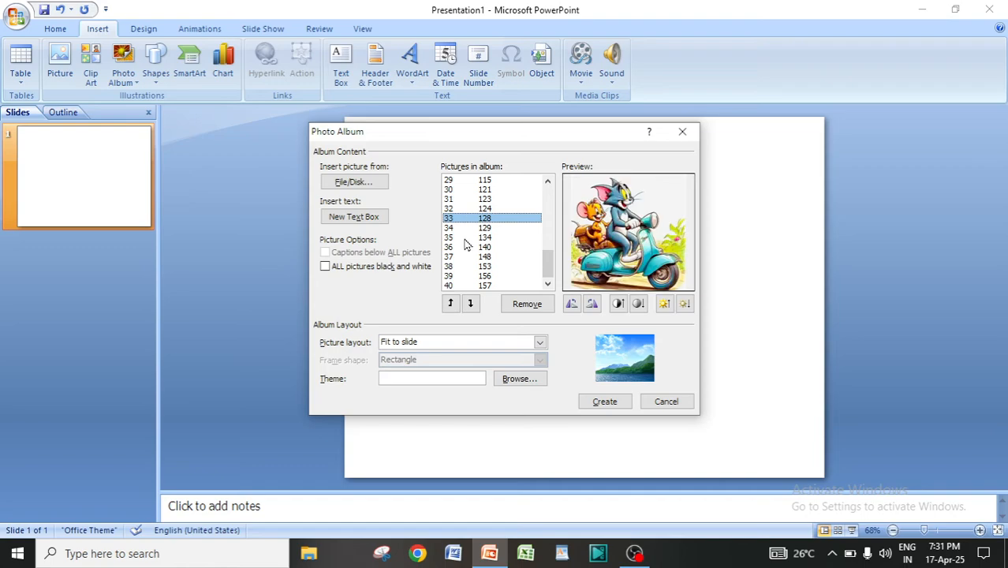
{"action": "left_click", "coordinate": [464, 238]}
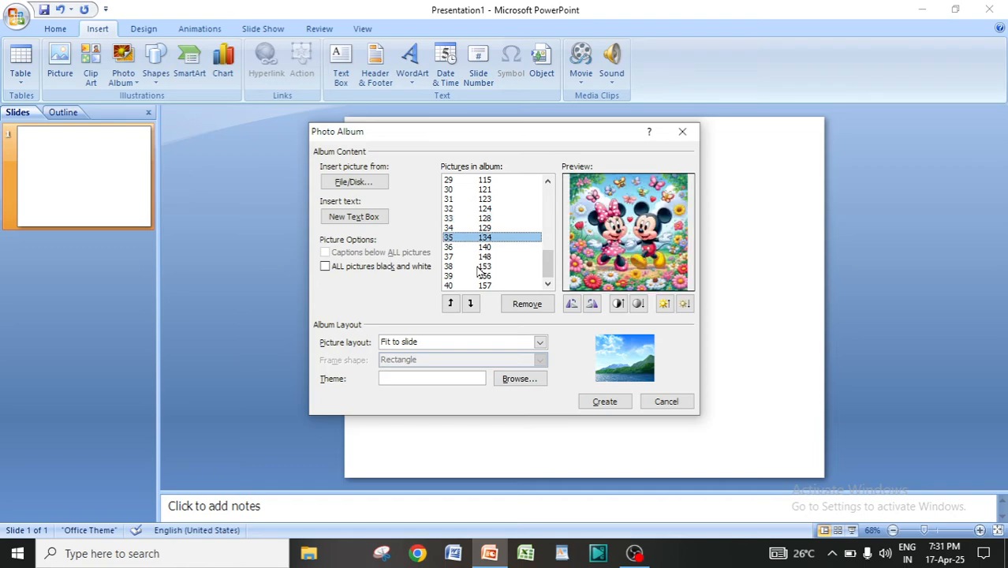
{"action": "left_click", "coordinate": [596, 406]}
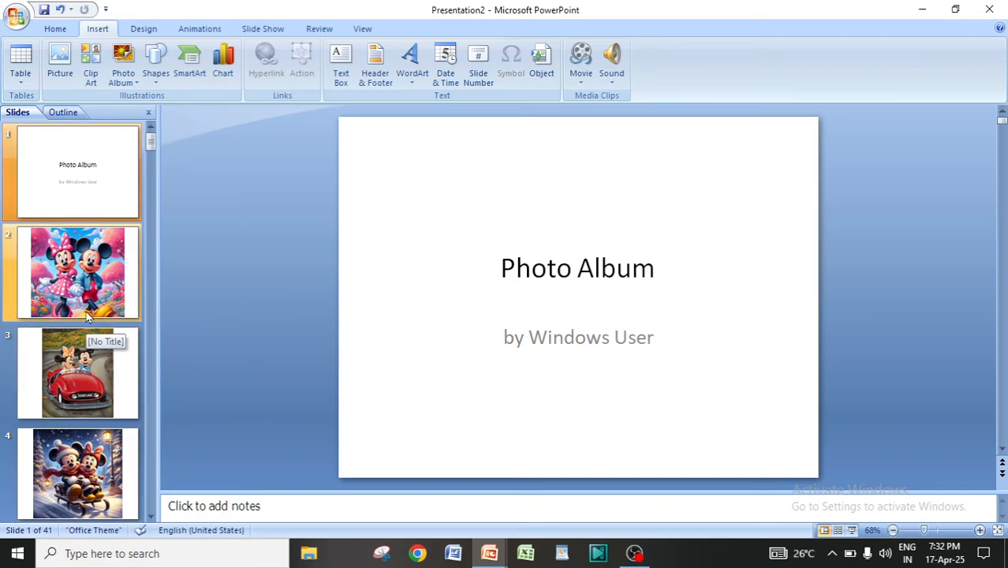
Step: Look through the new album's picture slides from start to end, and return to the title slide
{"action": "left_click", "coordinate": [75, 270]}
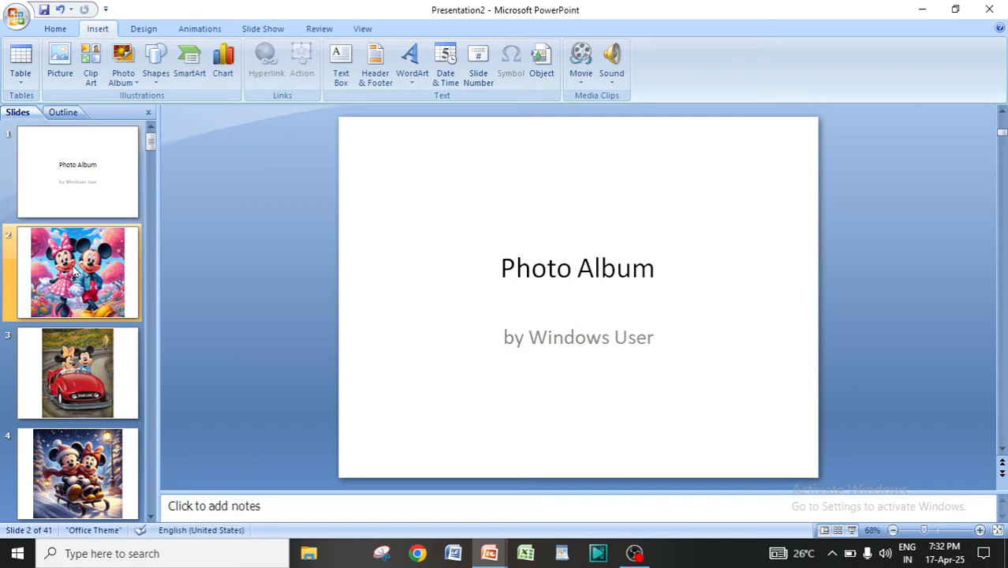
{"action": "left_click", "coordinate": [87, 377]}
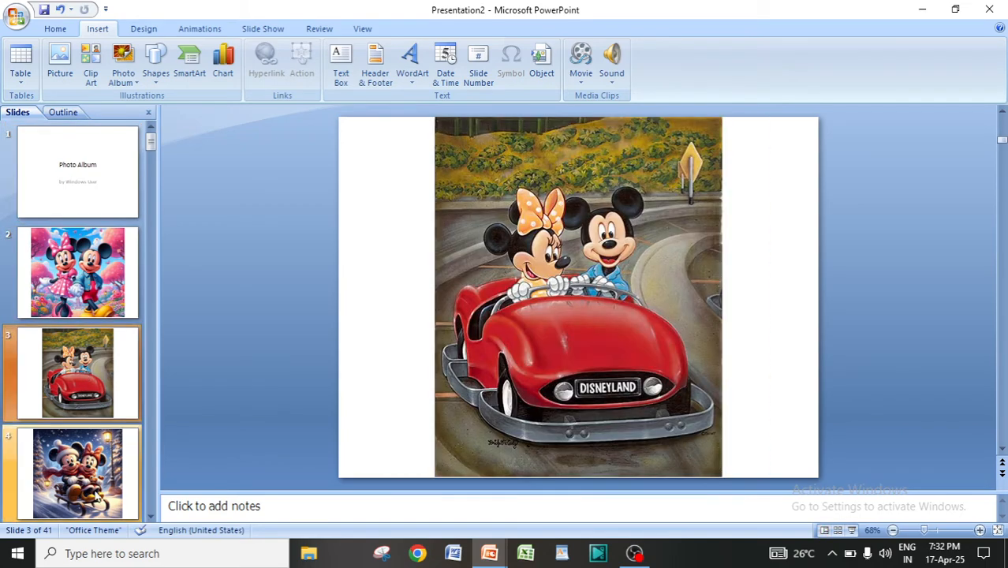
{"action": "left_click", "coordinate": [98, 495]}
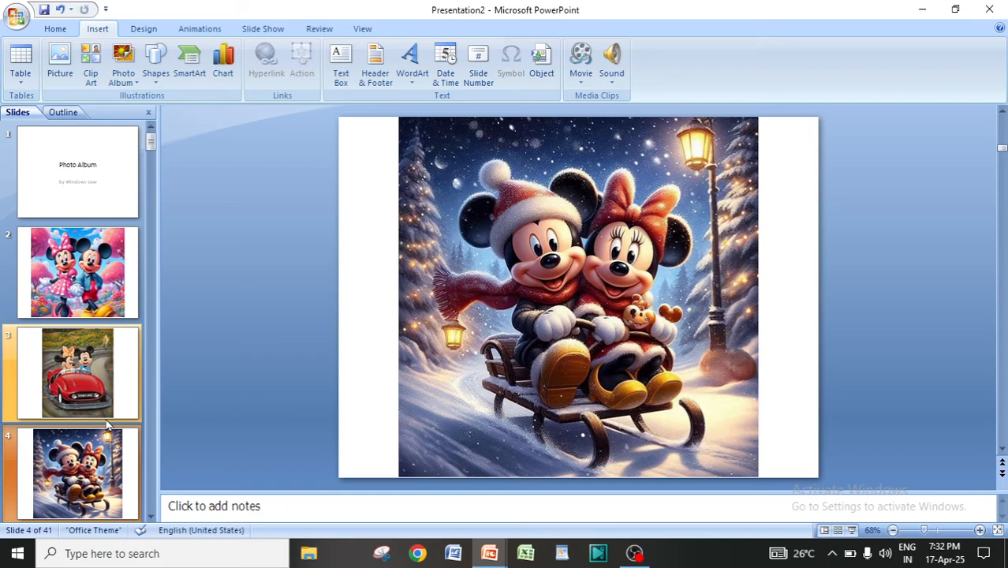
{"action": "scroll", "coordinate": [102, 260], "scroll_direction": "down", "scroll_amount": 4}
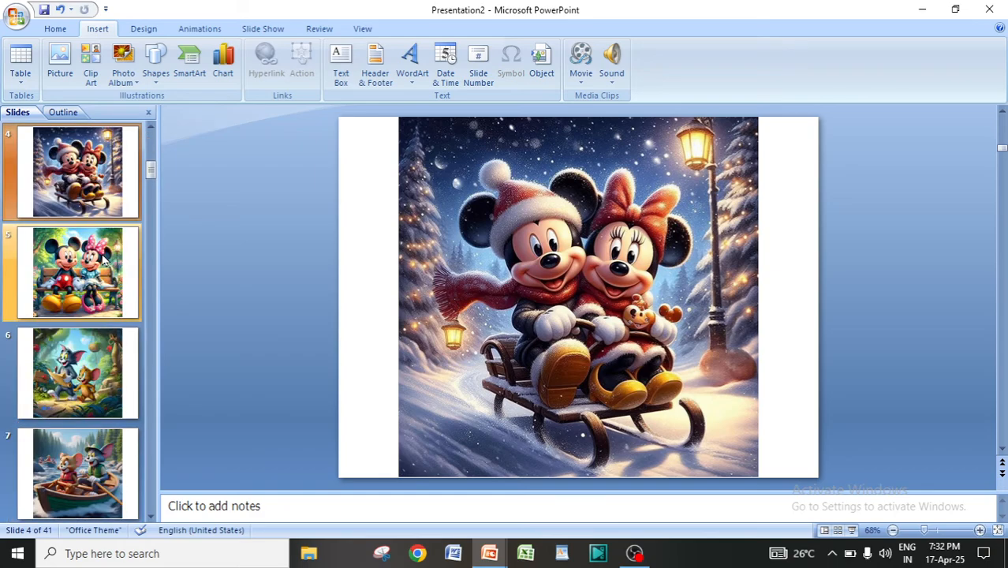
{"action": "scroll", "coordinate": [102, 261], "scroll_direction": "down", "scroll_amount": 7}
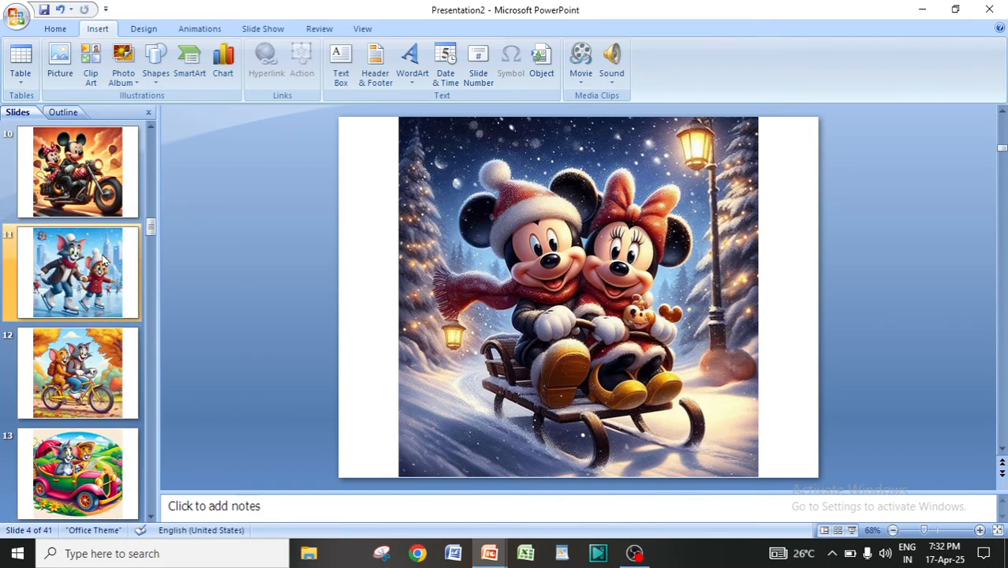
{"action": "scroll", "coordinate": [103, 261], "scroll_direction": "down", "scroll_amount": 17}
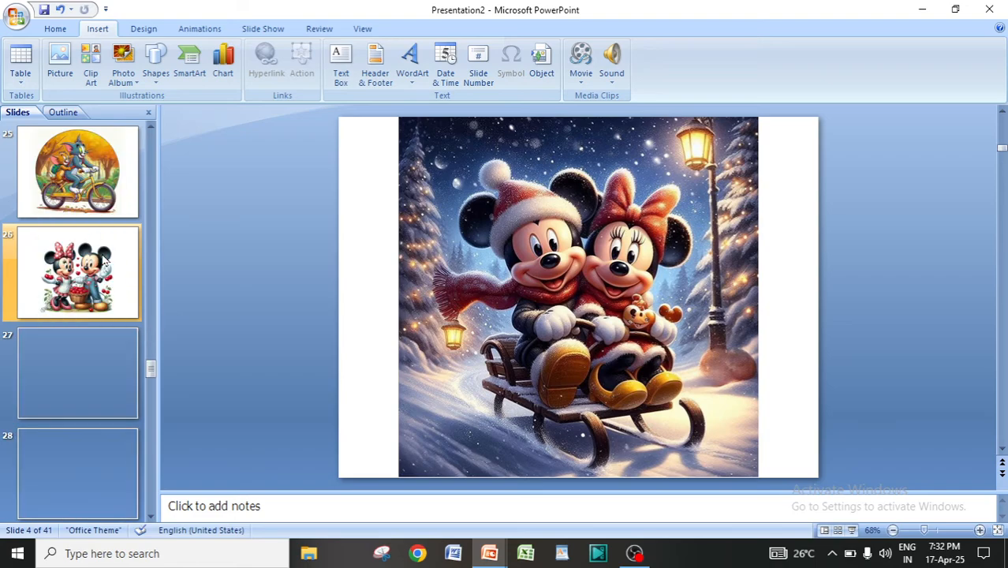
{"action": "scroll", "coordinate": [103, 261], "scroll_direction": "down", "scroll_amount": 10}
{"action": "scroll", "coordinate": [102, 260], "scroll_direction": "up", "scroll_amount": 11}
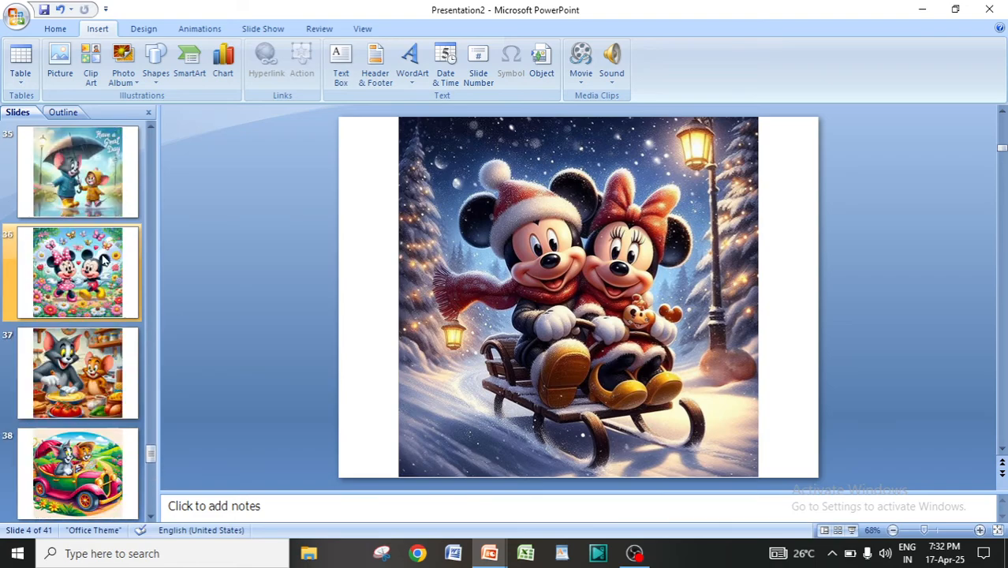
{"action": "scroll", "coordinate": [102, 261], "scroll_direction": "up", "scroll_amount": 20}
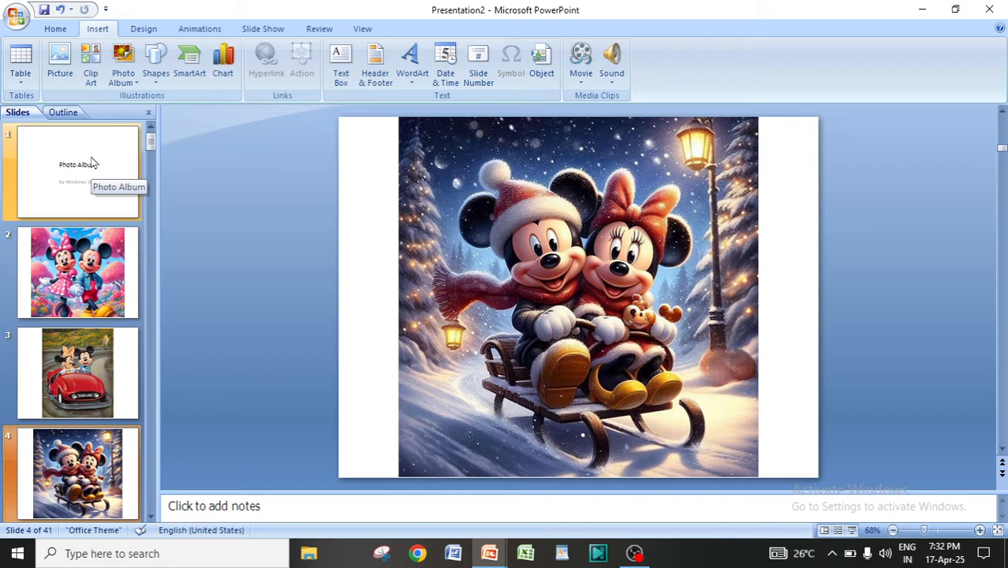
{"action": "left_click", "coordinate": [91, 163]}
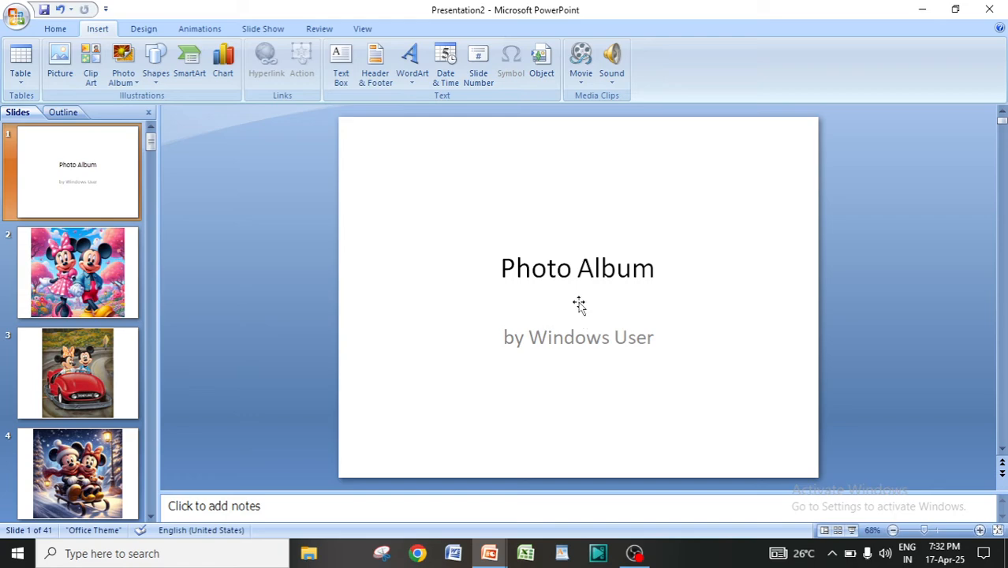
Step: Delete the Photo Album title slide so the presentation starts with the first picture
{"action": "left_click", "coordinate": [64, 33]}
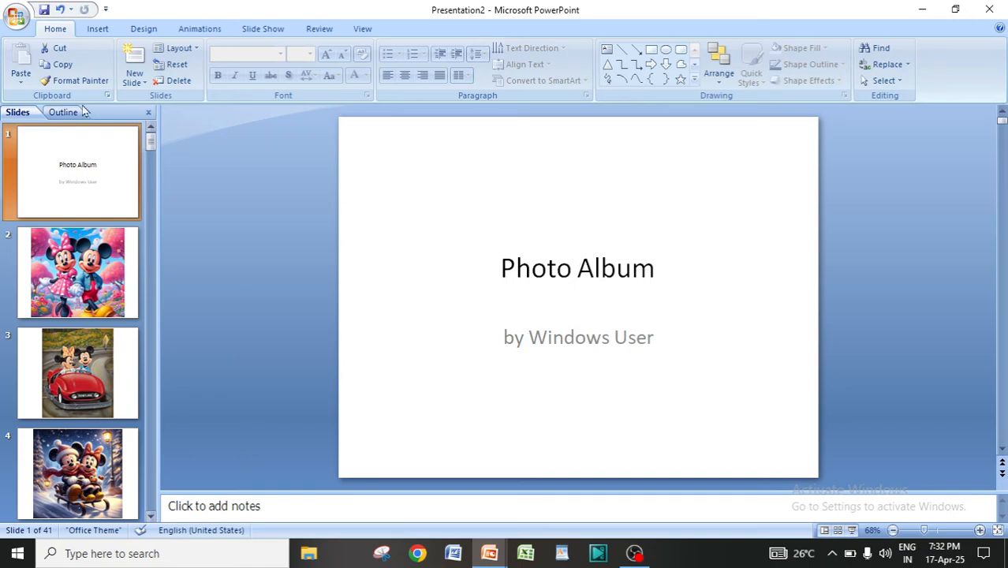
{"action": "left_click", "coordinate": [179, 82]}
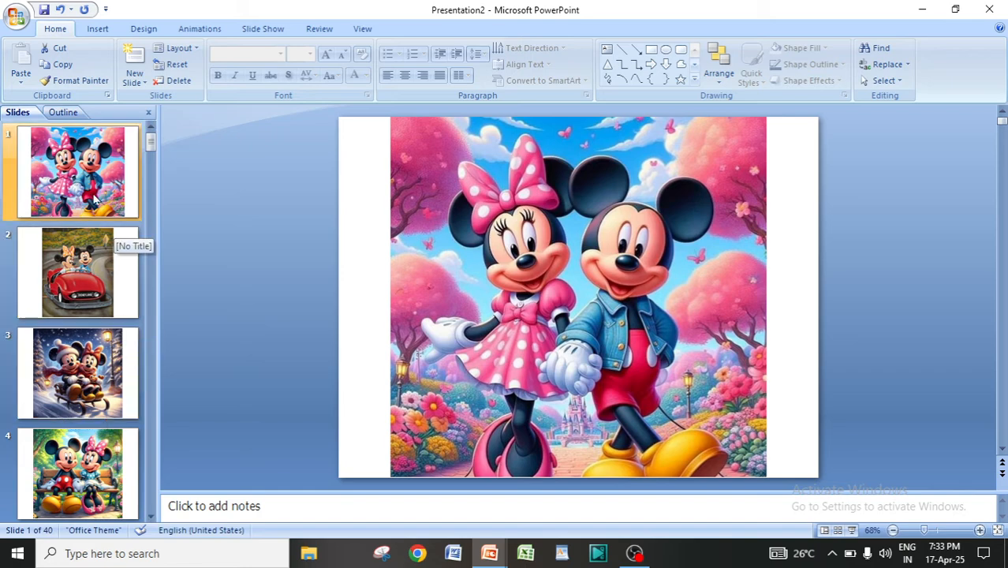
Step: Set the first slide to advance automatically after 2 seconds (00:02)
{"action": "left_click", "coordinate": [199, 30]}
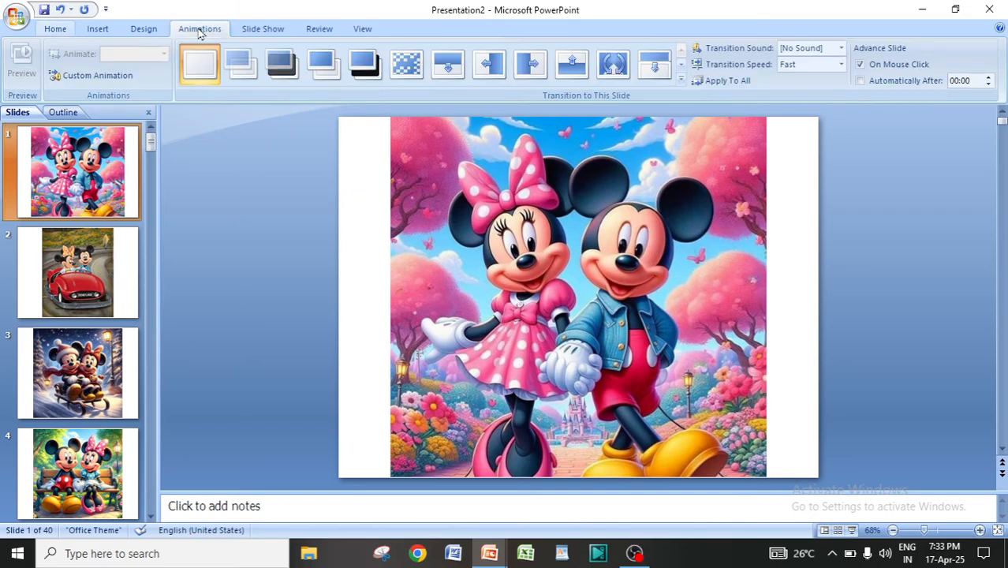
{"action": "left_click", "coordinate": [954, 83]}
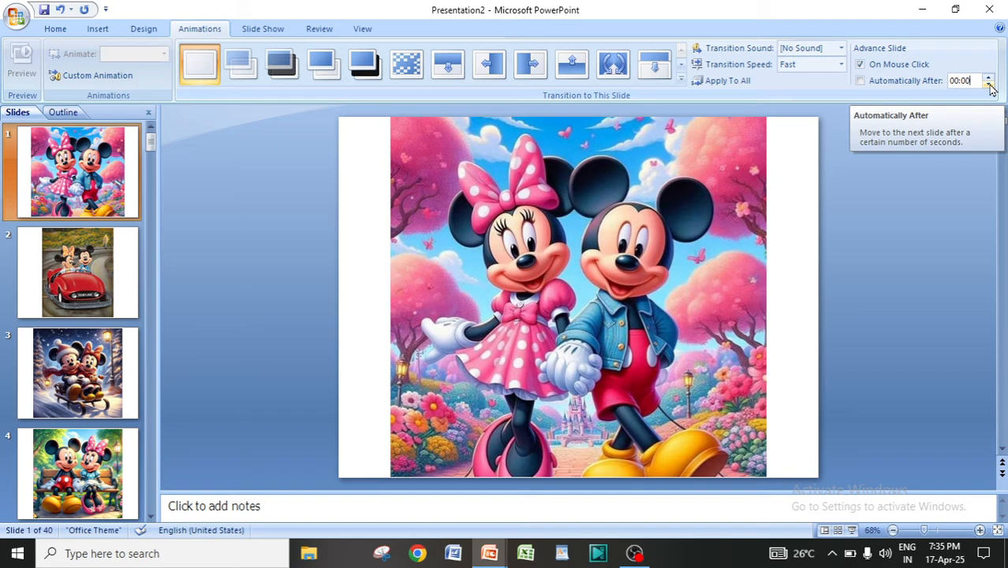
{"action": "left_click", "coordinate": [988, 77]}
{"action": "left_click", "coordinate": [988, 76]}
{"action": "left_click", "coordinate": [989, 79]}
{"action": "left_click", "coordinate": [989, 79]}
{"action": "left_click", "coordinate": [990, 79]}
{"action": "left_click", "coordinate": [990, 79]}
{"action": "left_click", "coordinate": [990, 79]}
{"action": "left_click", "coordinate": [989, 79]}
{"action": "left_click", "coordinate": [990, 79]}
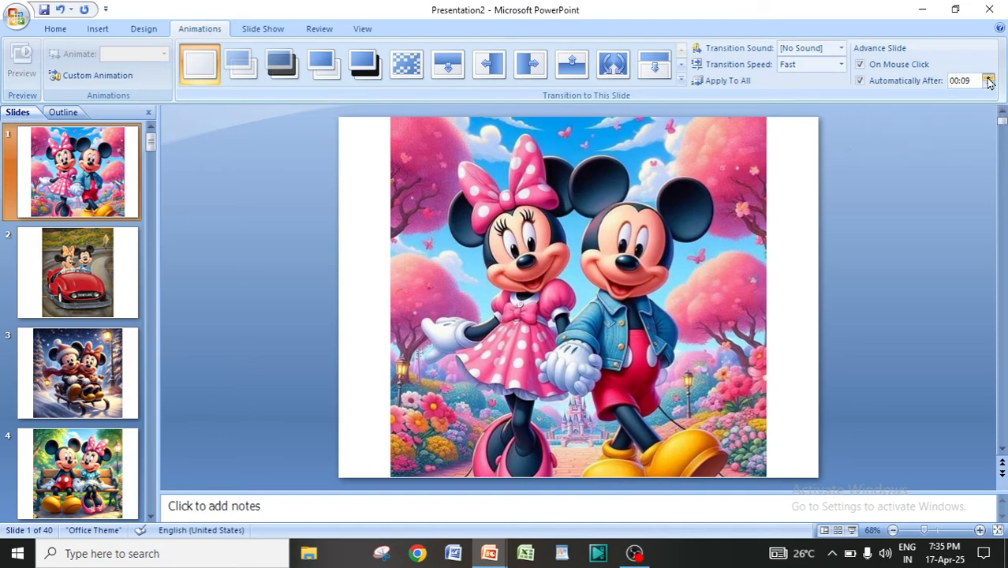
{"action": "left_click", "coordinate": [989, 87]}
{"action": "left_click", "coordinate": [989, 87]}
{"action": "left_click", "coordinate": [989, 87]}
{"action": "left_click", "coordinate": [989, 87]}
{"action": "left_click", "coordinate": [990, 87]}
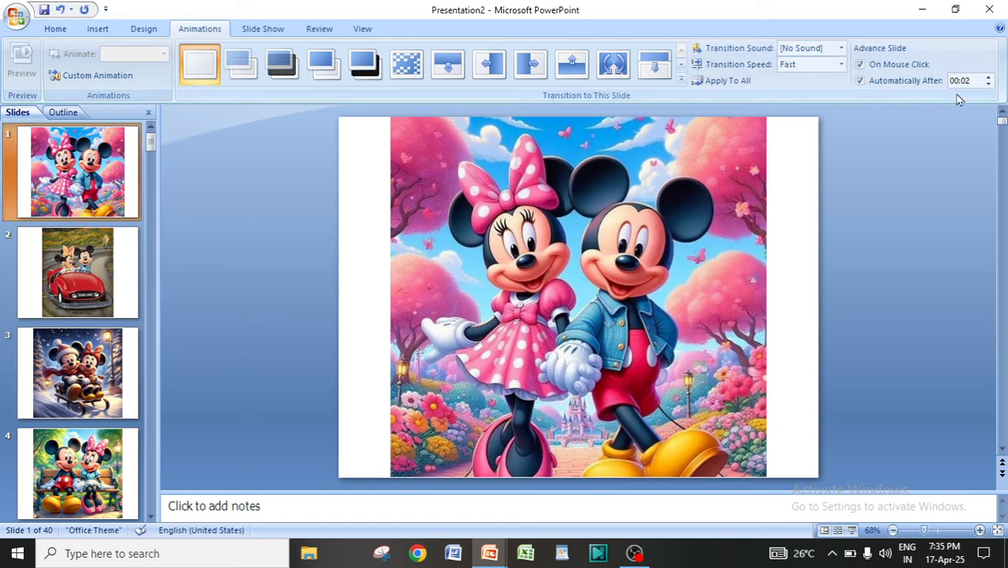
Step: Compare the automatic advance timing of slides 1 to 4, and return to the first slide
{"action": "left_click", "coordinate": [63, 180]}
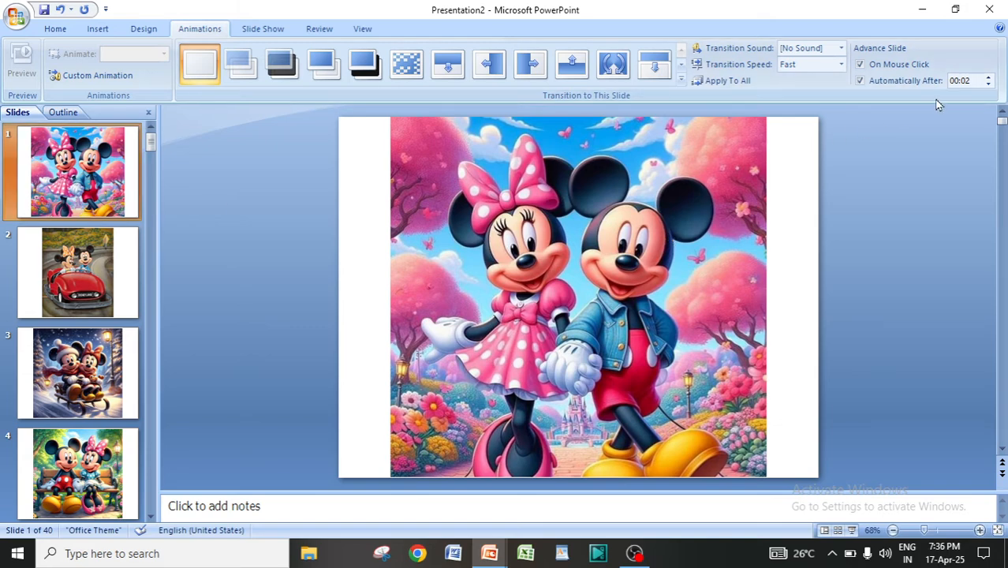
{"action": "left_click", "coordinate": [78, 273]}
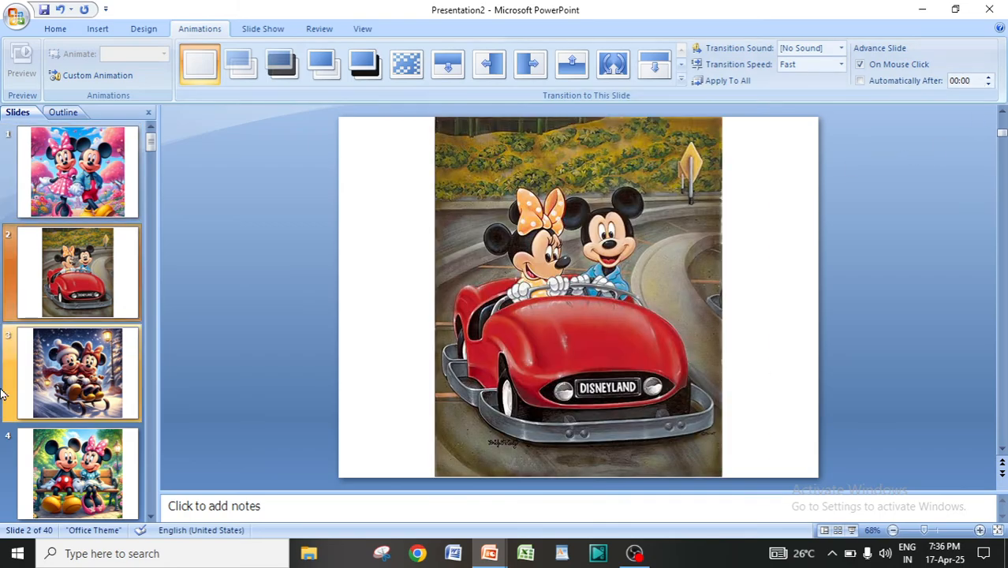
{"action": "left_click", "coordinate": [78, 371]}
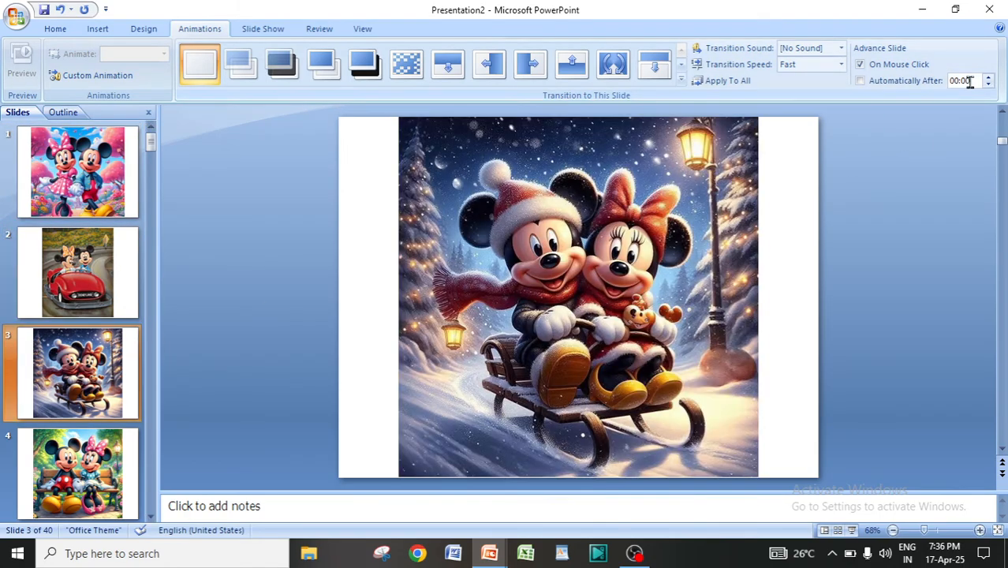
{"action": "left_click", "coordinate": [71, 467]}
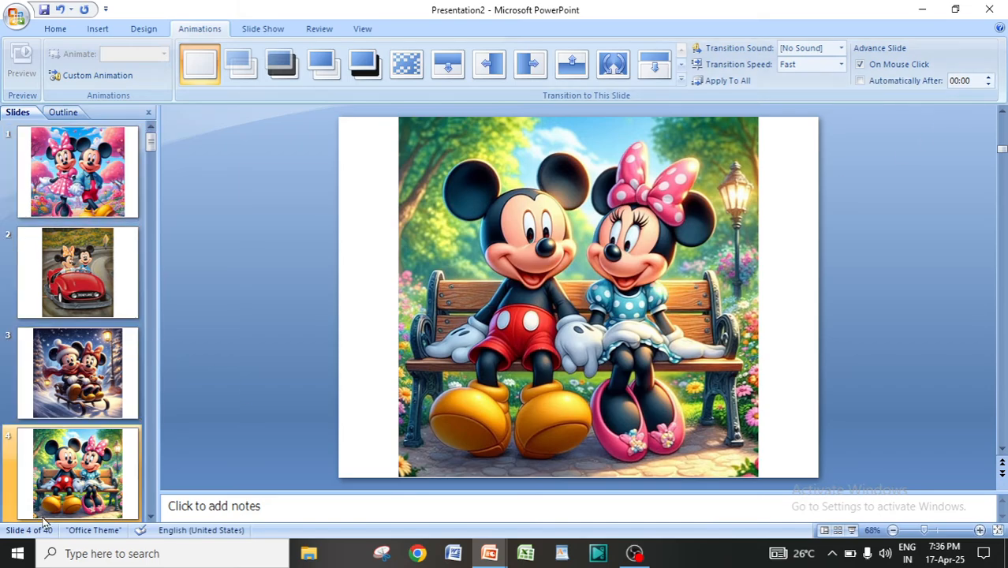
{"action": "left_click", "coordinate": [77, 183]}
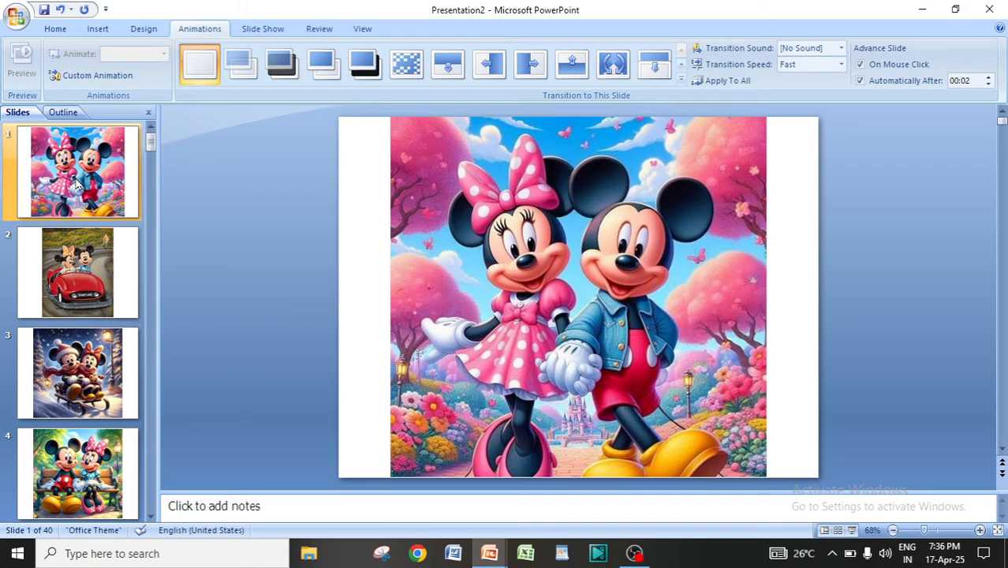
{"action": "left_click", "coordinate": [78, 268]}
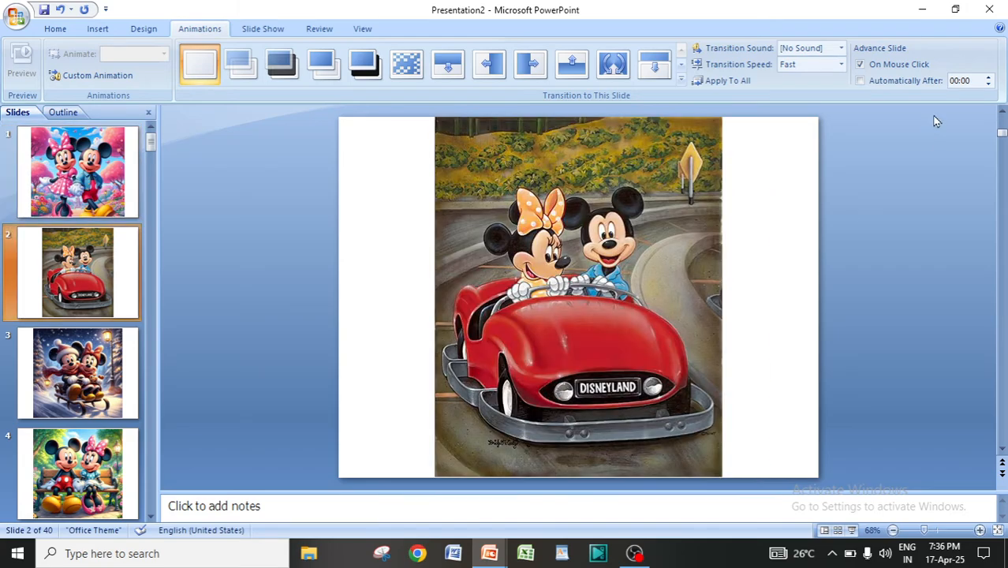
{"action": "left_click", "coordinate": [88, 170]}
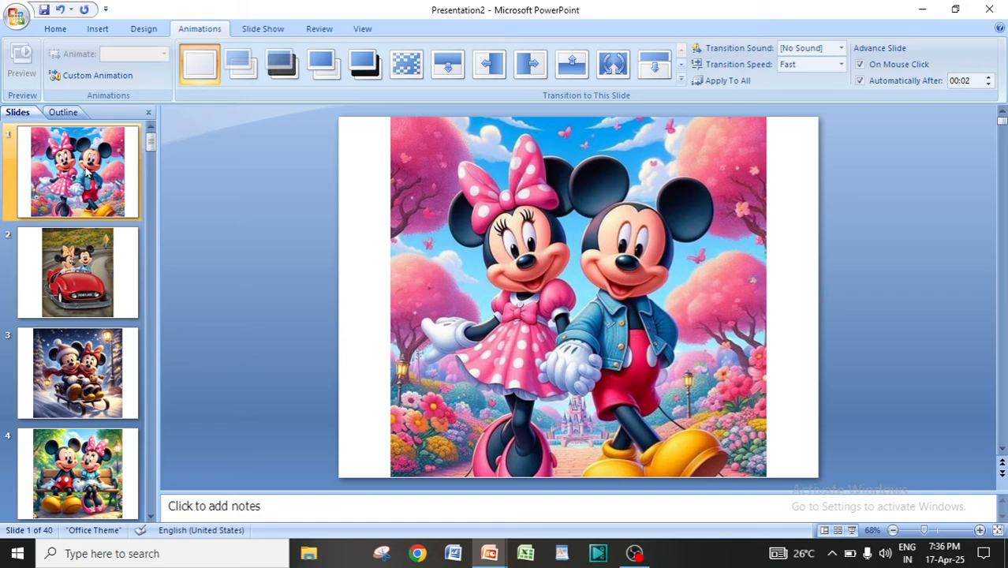
Step: Apply the first slide's 00:02 automatic advance to all slides, and check the timing on the following slides
{"action": "left_click", "coordinate": [971, 85]}
{"action": "left_click", "coordinate": [972, 85]}
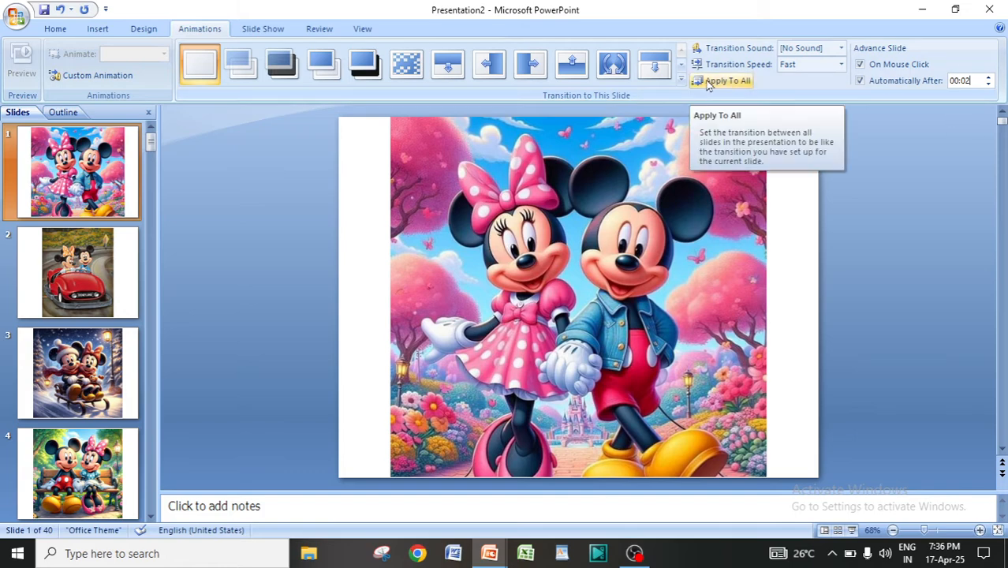
{"action": "left_click", "coordinate": [742, 83]}
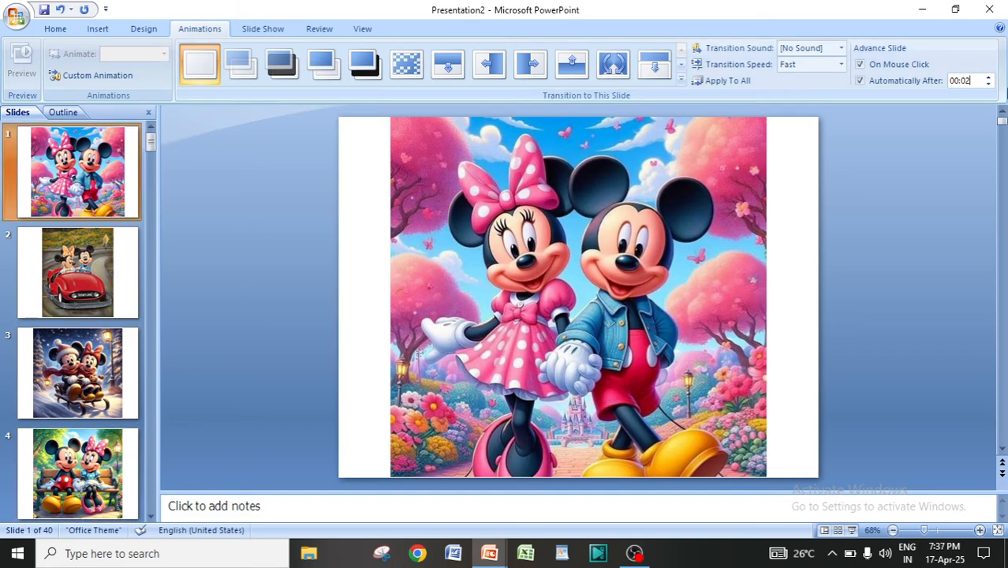
{"action": "left_click", "coordinate": [719, 82]}
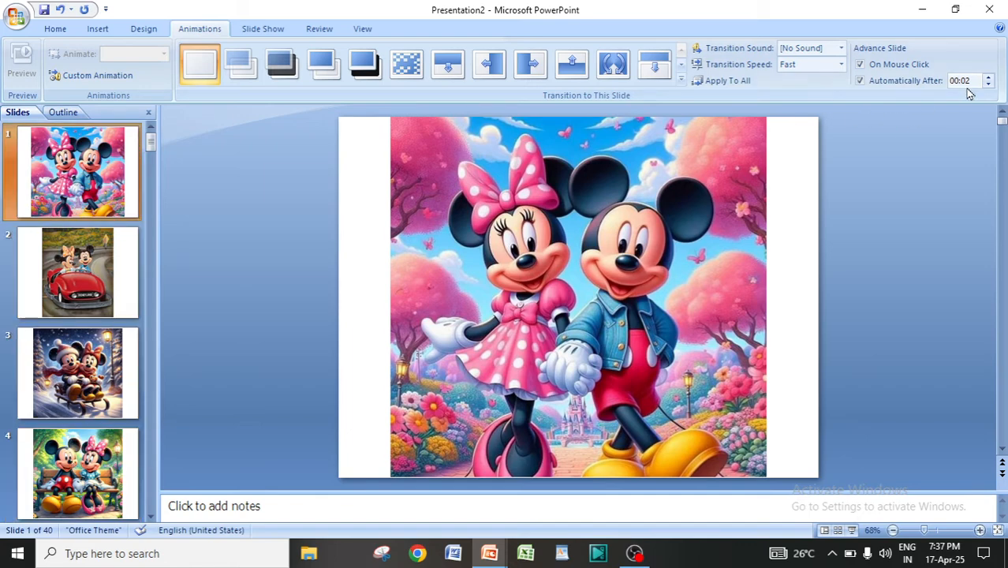
{"action": "left_click", "coordinate": [65, 269]}
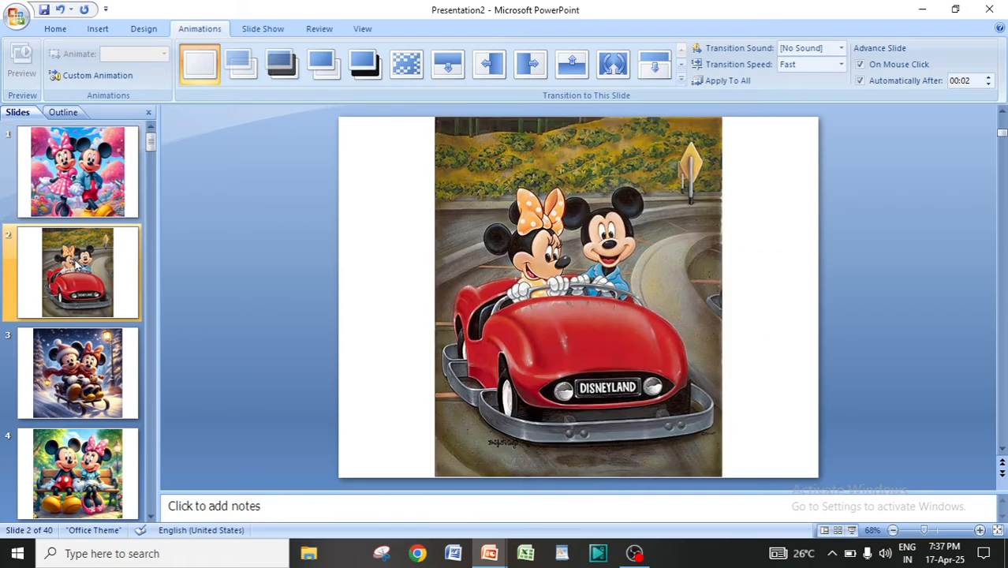
{"action": "key", "text": "Down"}
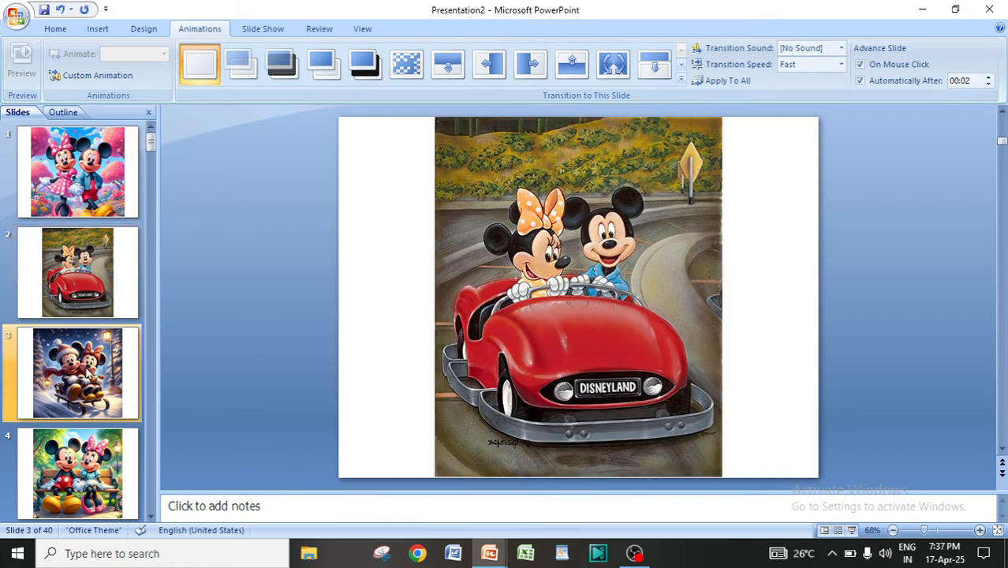
{"action": "key", "text": "Home"}
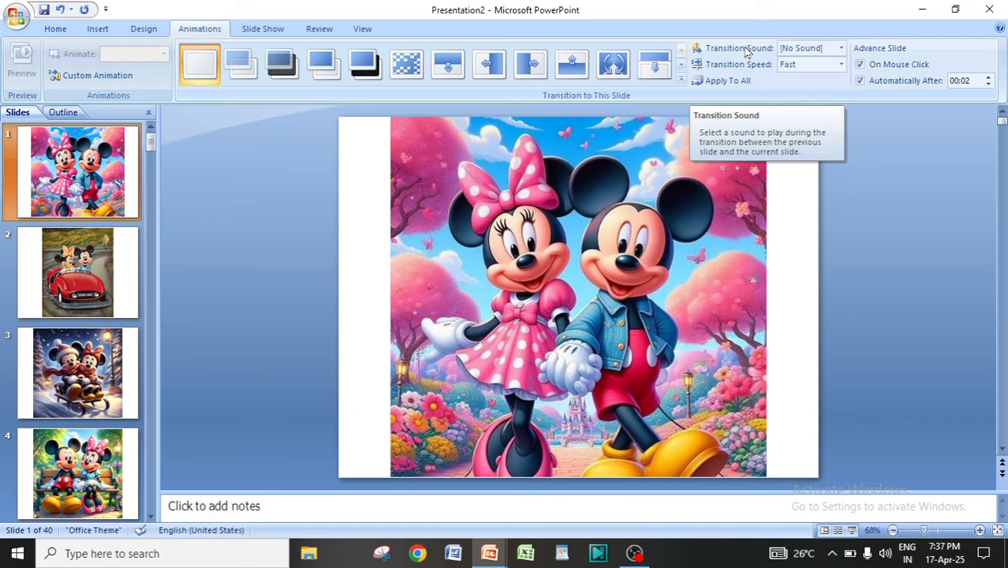
Step: Set the transition sound to Camera and apply it to all slides
{"action": "left_click", "coordinate": [842, 49]}
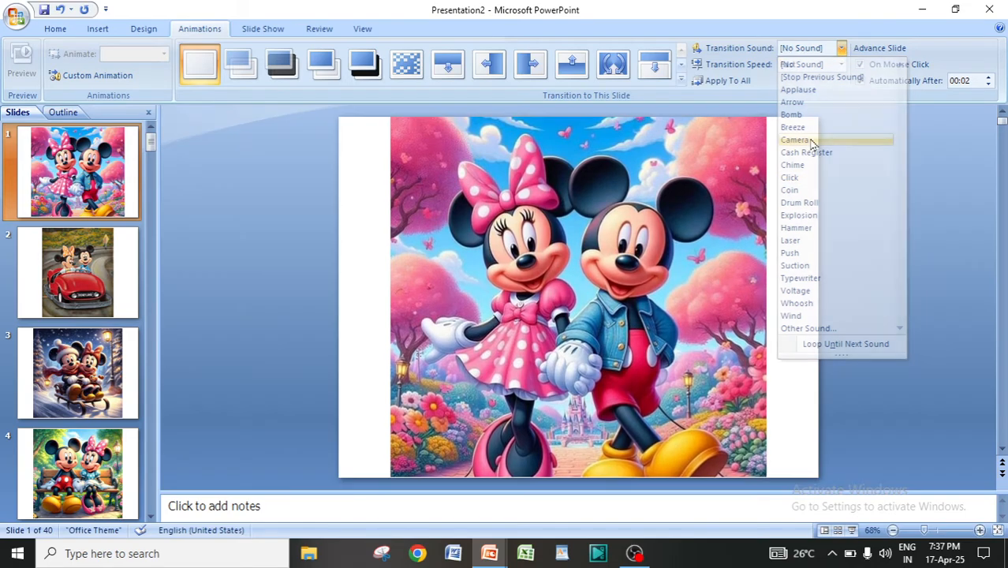
{"action": "left_click", "coordinate": [812, 142]}
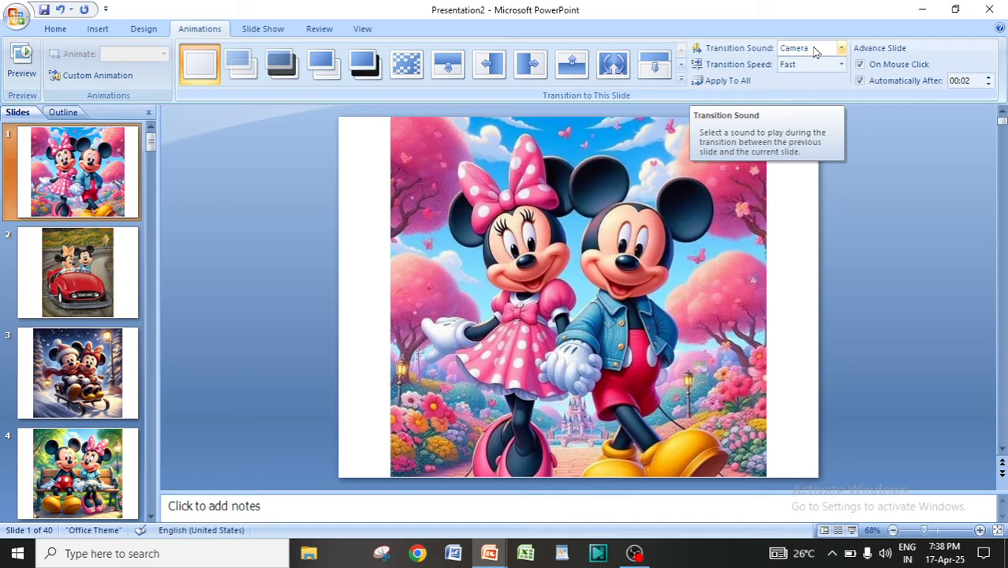
{"action": "left_click", "coordinate": [718, 81]}
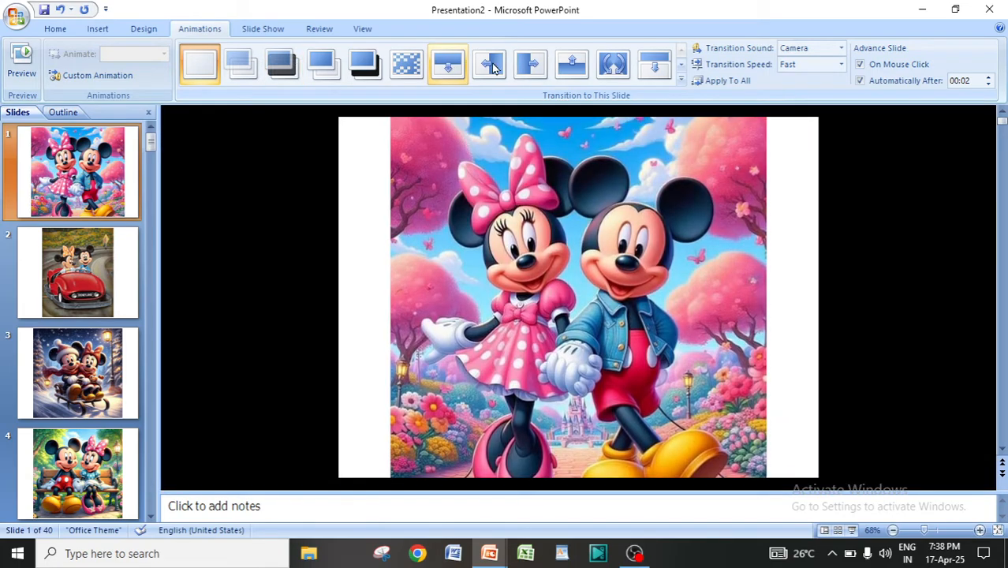
Step: Preview the leftward and rightward transition effects on the first slide
{"action": "left_click", "coordinate": [493, 68]}
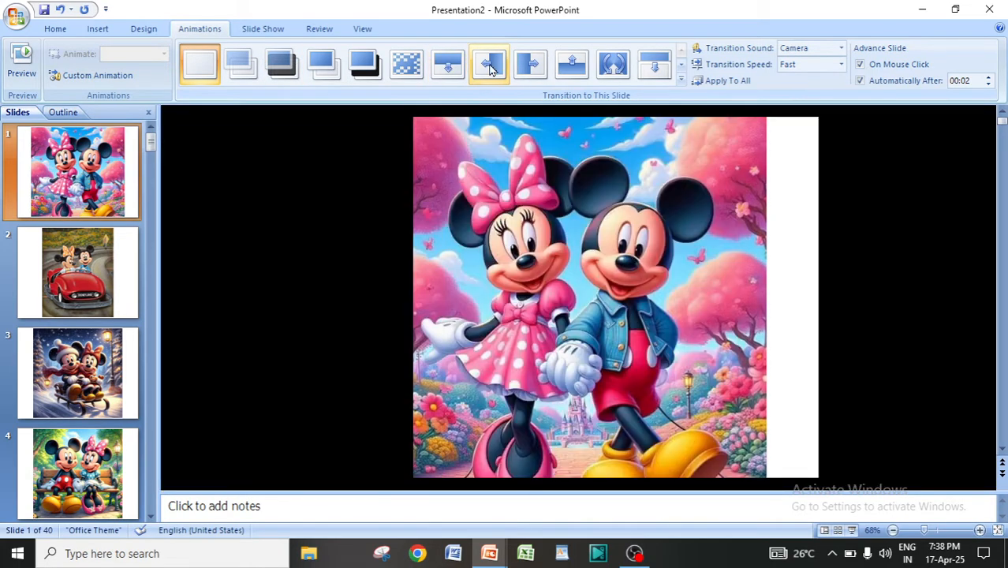
{"action": "left_click", "coordinate": [530, 66]}
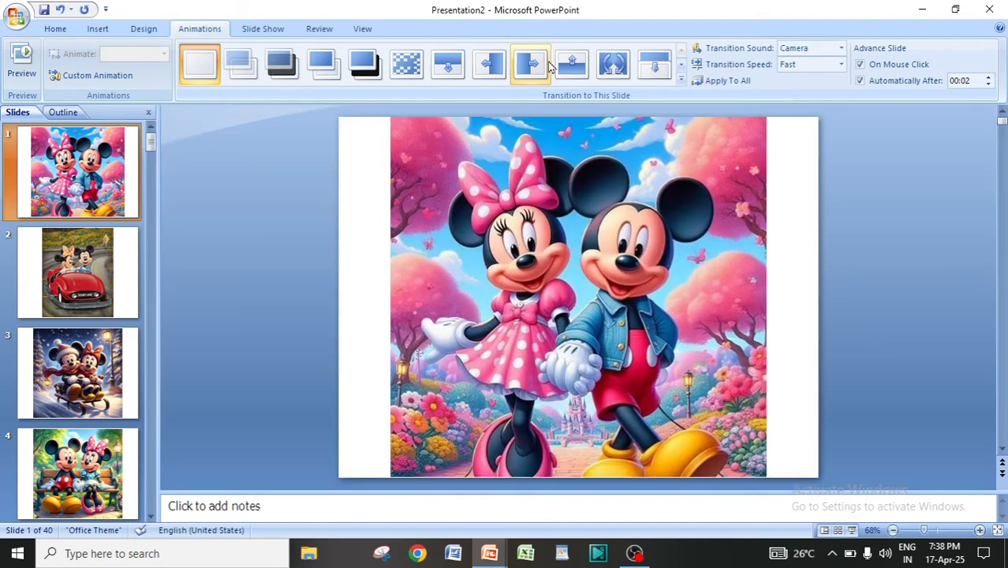
{"action": "left_click", "coordinate": [531, 63]}
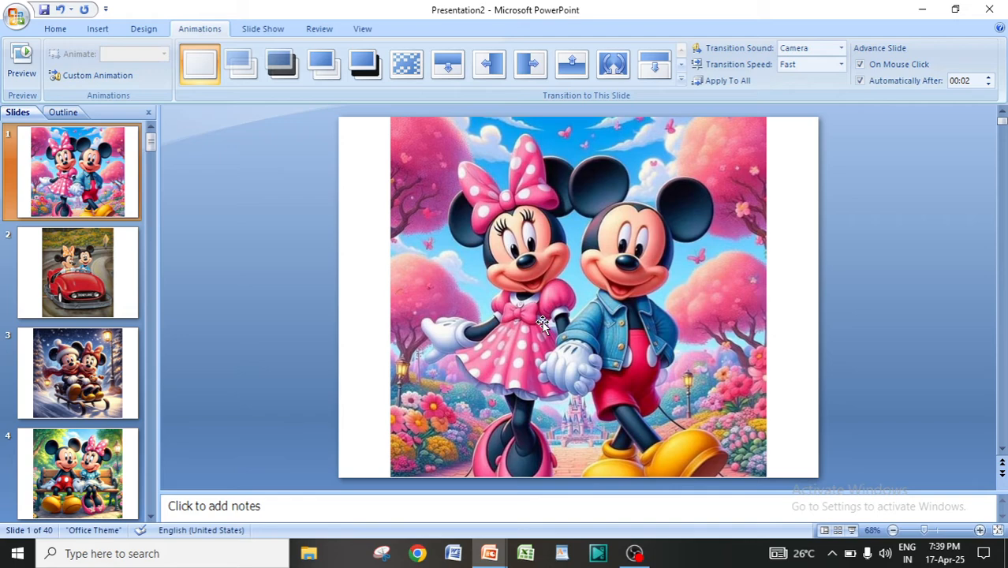
Step: Set the transition speed to Slow and apply it to all slides
{"action": "left_click", "coordinate": [841, 64]}
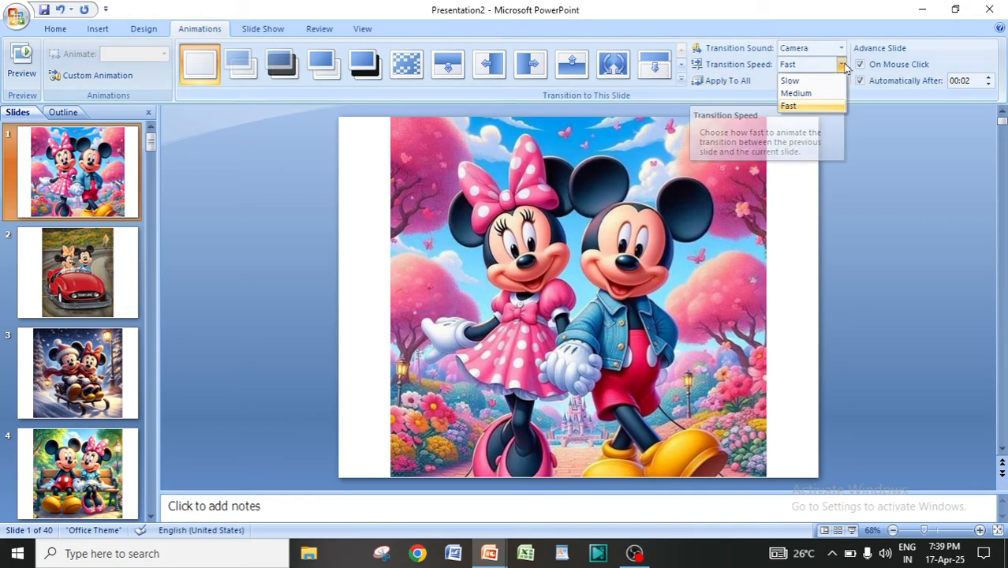
{"action": "left_click", "coordinate": [794, 81]}
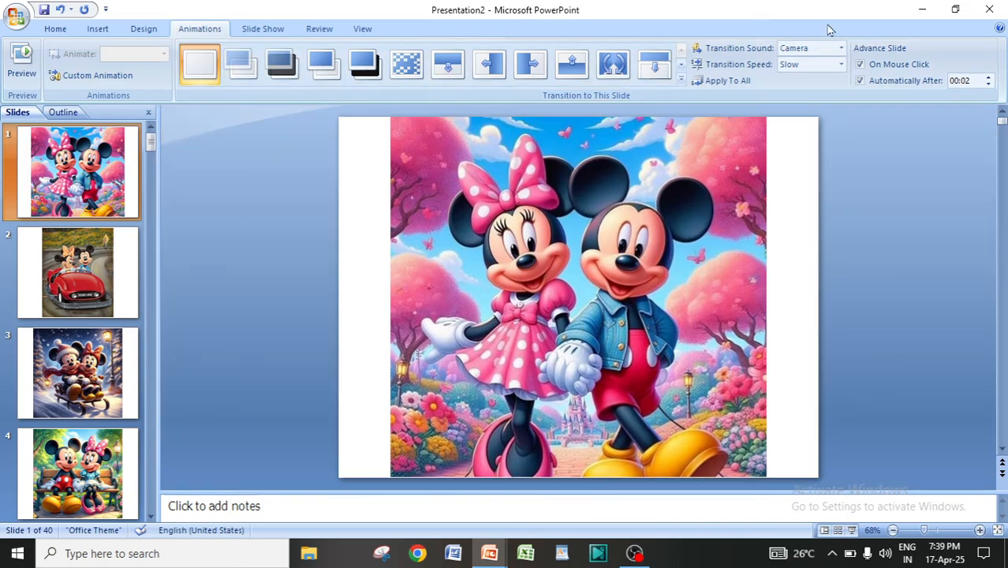
{"action": "left_click", "coordinate": [841, 64]}
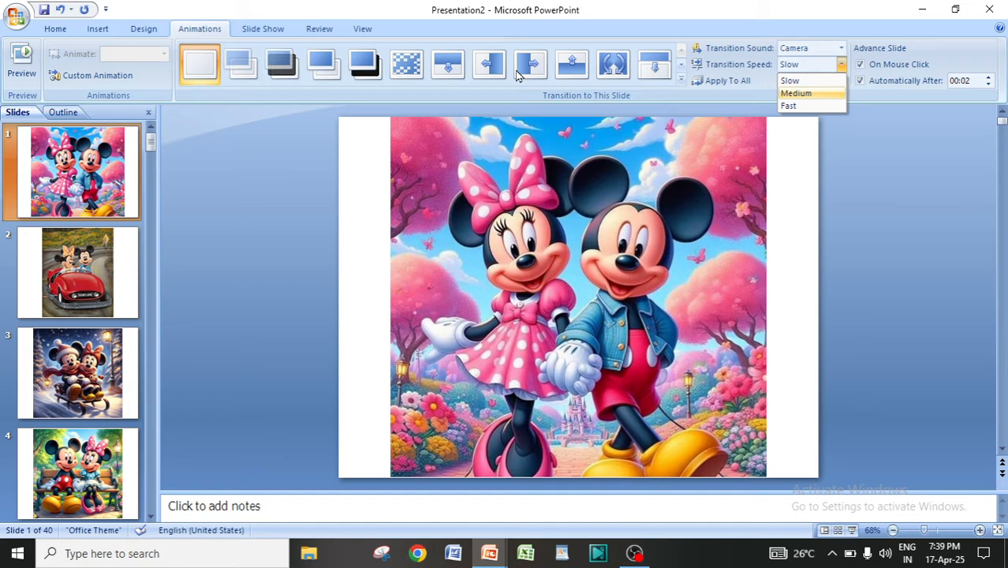
{"action": "left_click", "coordinate": [798, 82]}
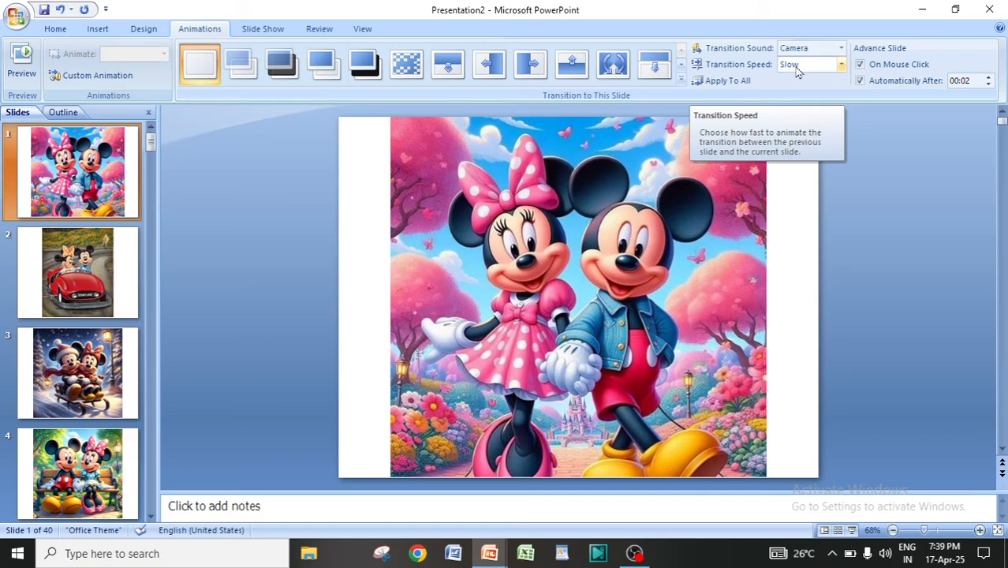
{"action": "left_click", "coordinate": [727, 82]}
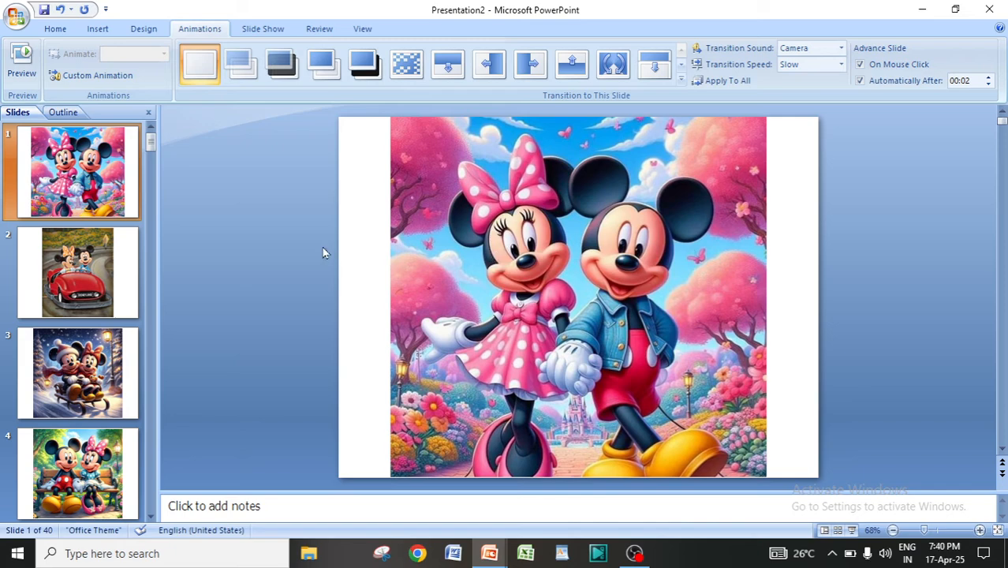
Step: Open custom animation for the first slide's picture and examine the available Entrance, Emphasis, Exit and Motion Paths effects
{"action": "left_click", "coordinate": [89, 79]}
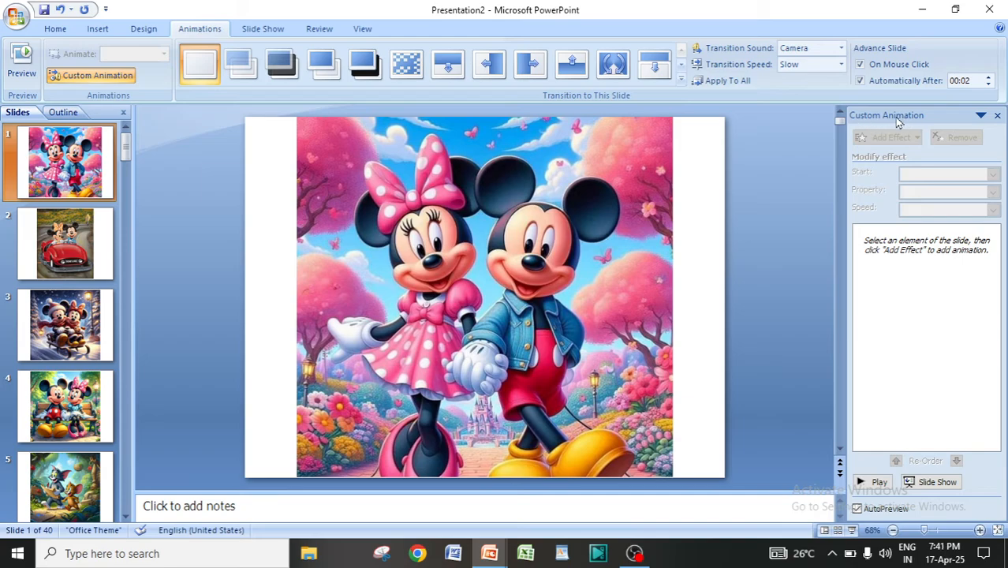
{"action": "left_click", "coordinate": [522, 208]}
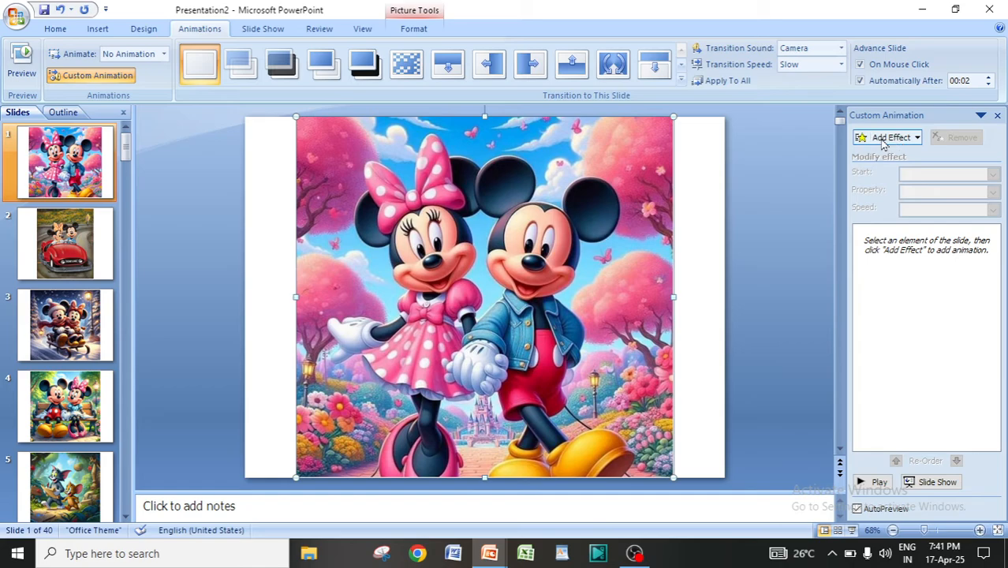
{"action": "left_click", "coordinate": [905, 140]}
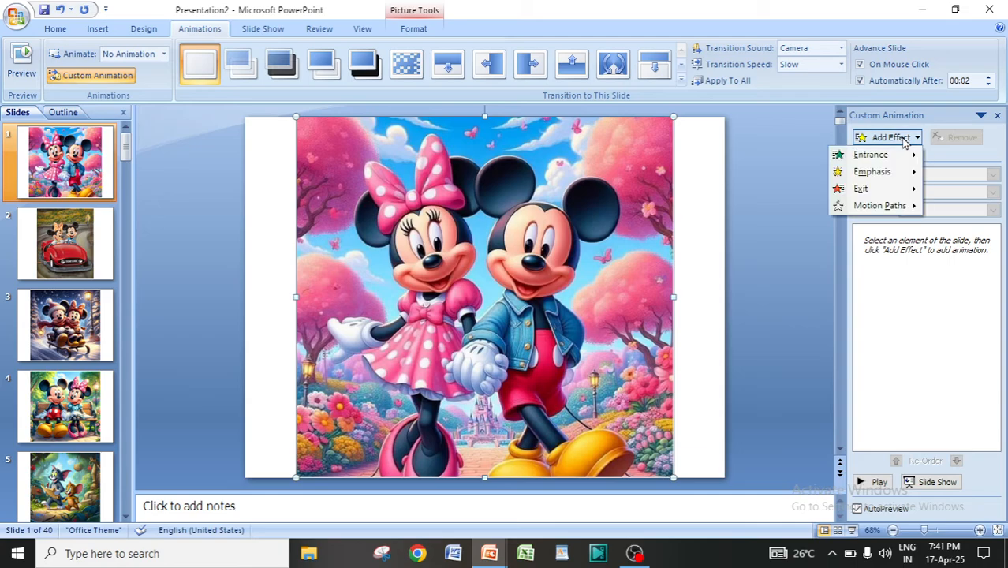
{"action": "mouse_move", "coordinate": [868, 154]}
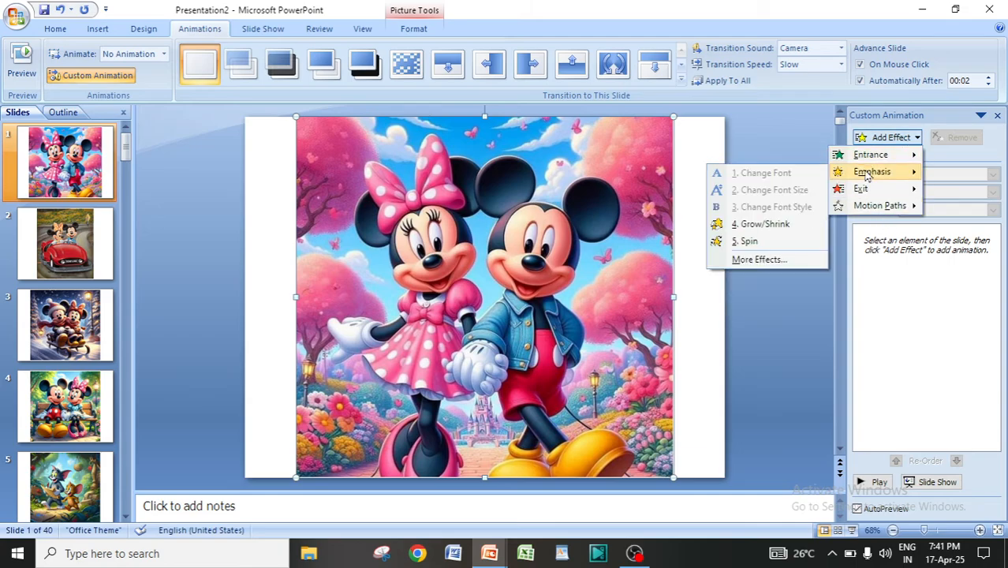
{"action": "mouse_move", "coordinate": [867, 192]}
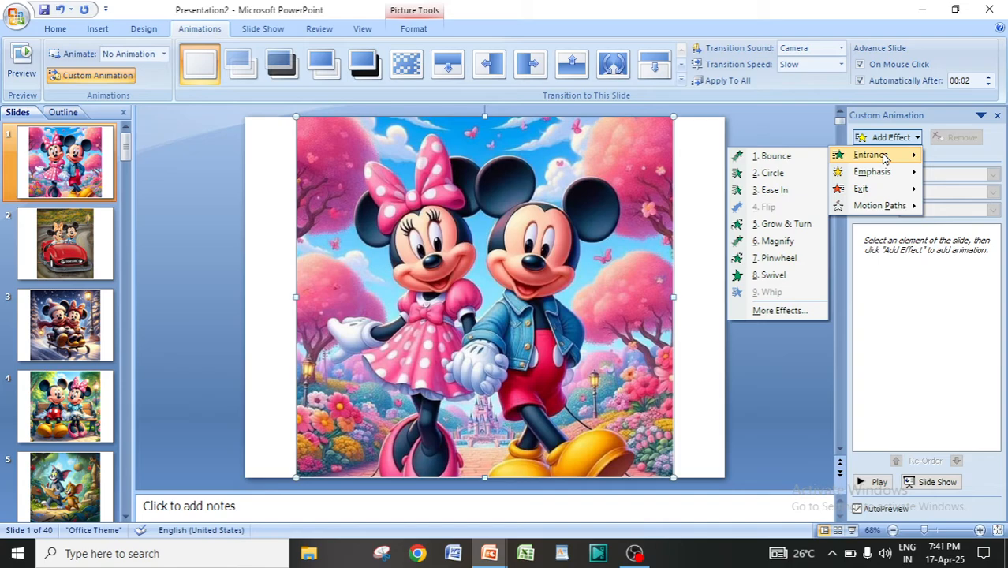
{"action": "mouse_move", "coordinate": [885, 173]}
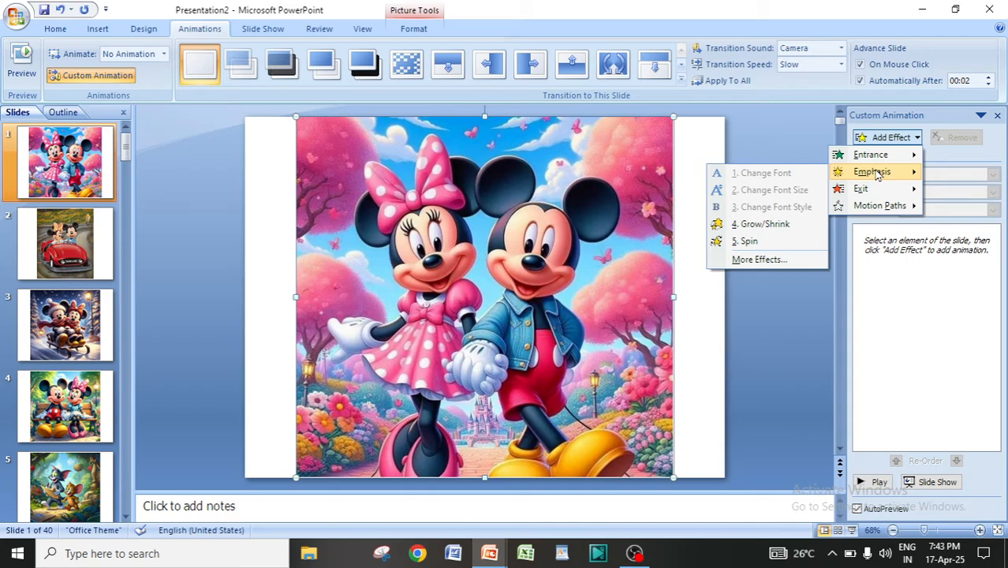
{"action": "mouse_move", "coordinate": [864, 189]}
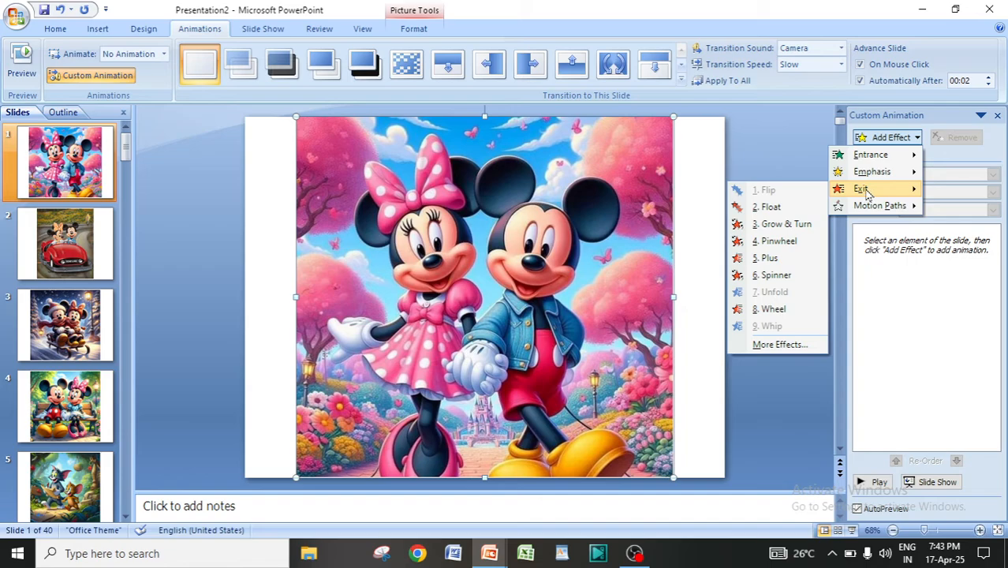
{"action": "mouse_move", "coordinate": [871, 156]}
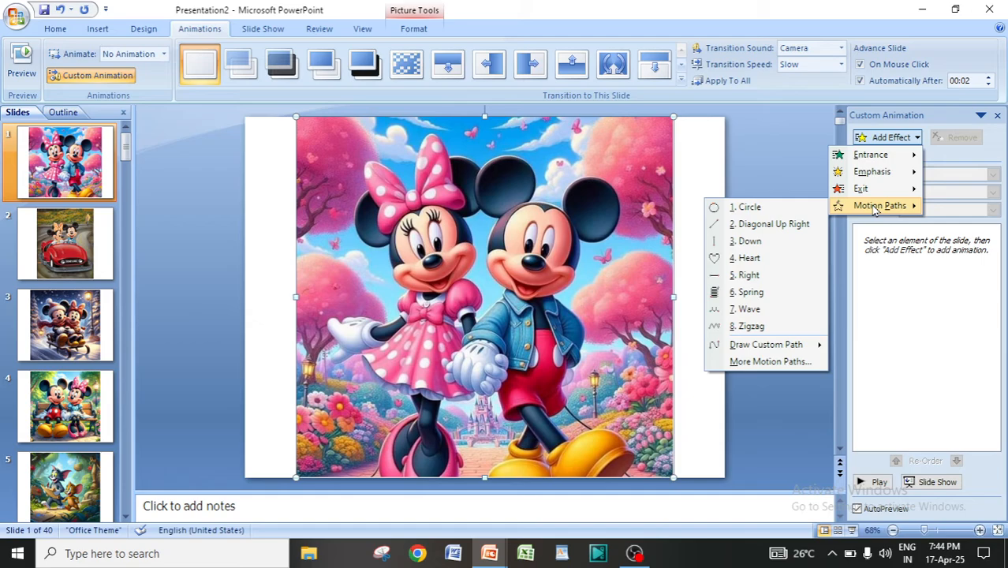
{"action": "mouse_move", "coordinate": [875, 158]}
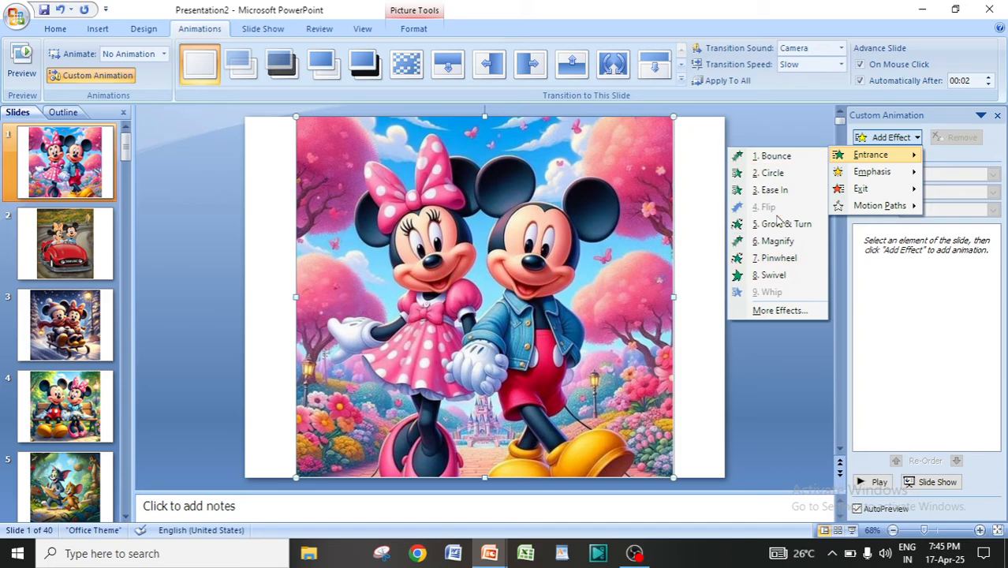
Step: Preview the Box, Circle, Diamond, Peek In, Plus and Wheel entrance effects on the first slide's picture
{"action": "left_click", "coordinate": [777, 312]}
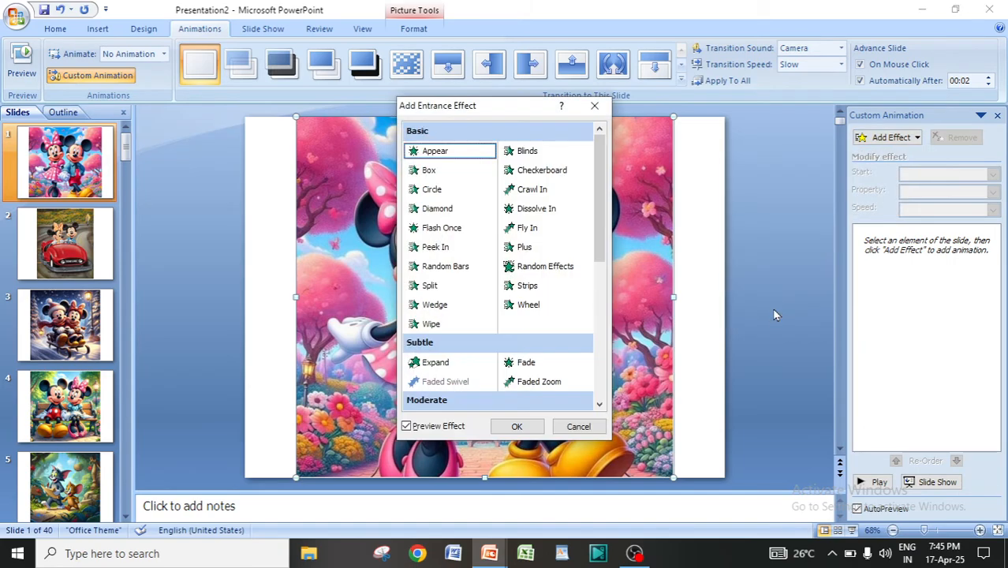
{"action": "left_click_drag", "start_coordinate": [506, 106], "coordinate": [849, 114]}
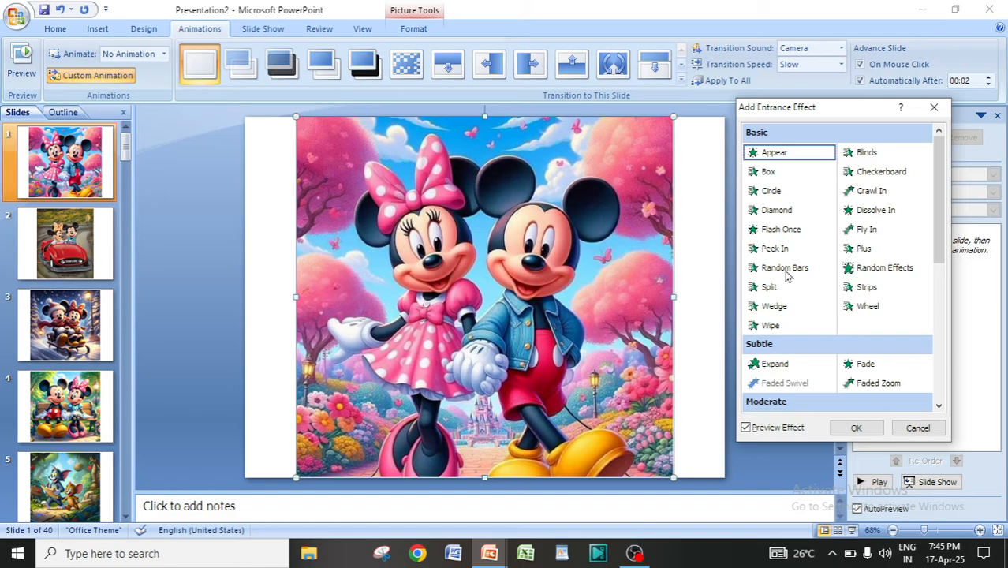
{"action": "left_click", "coordinate": [771, 176]}
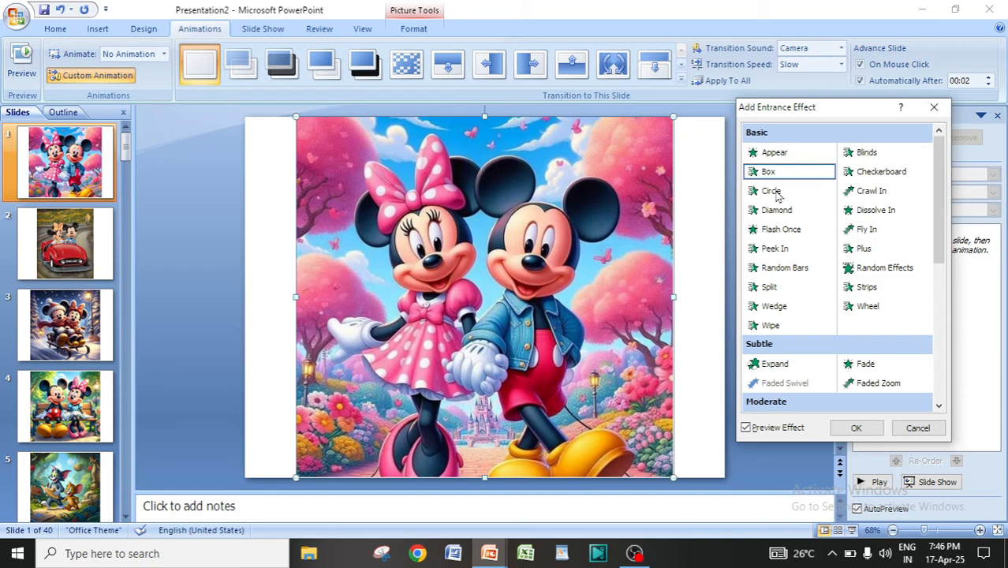
{"action": "left_click", "coordinate": [773, 191]}
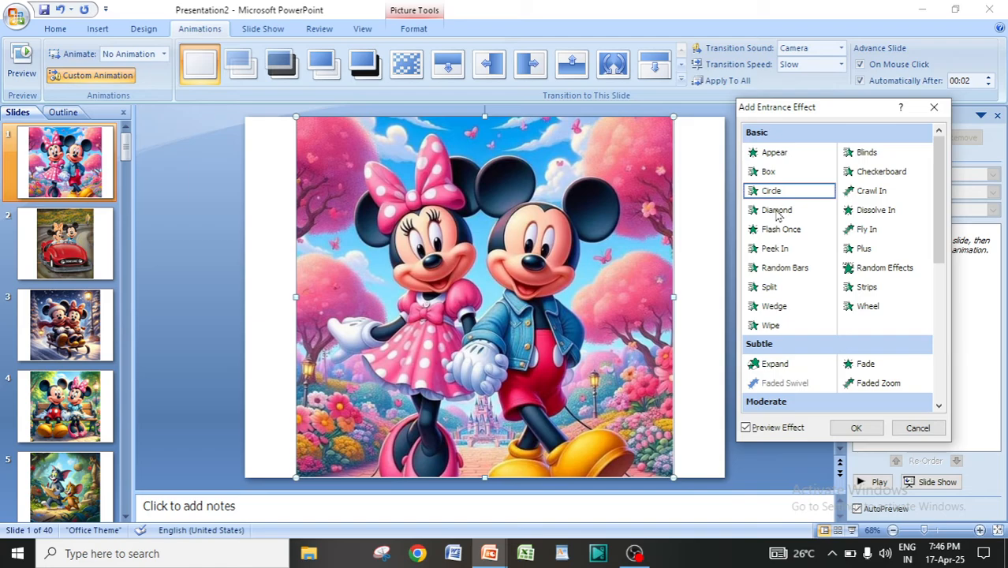
{"action": "left_click", "coordinate": [777, 213]}
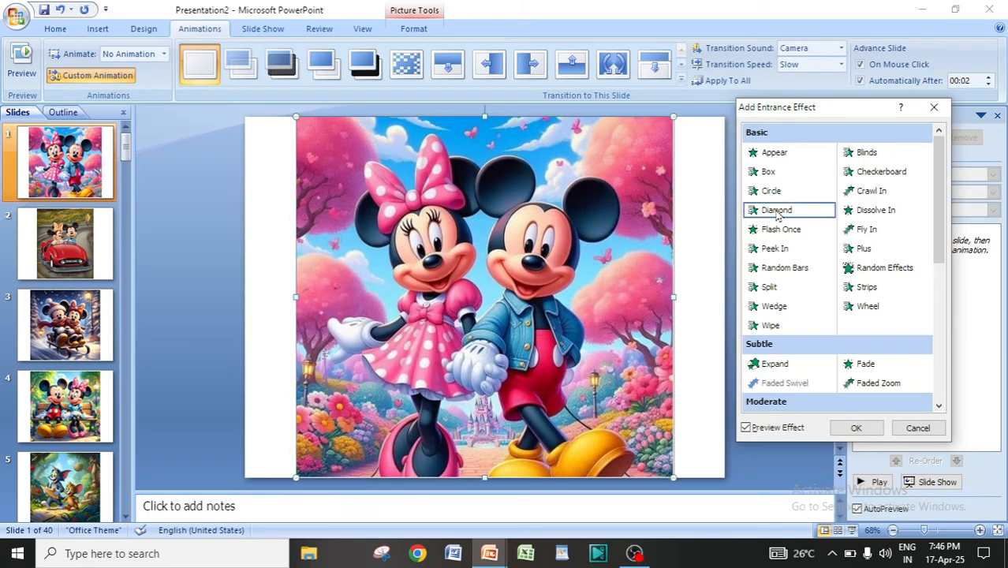
{"action": "left_click", "coordinate": [776, 250]}
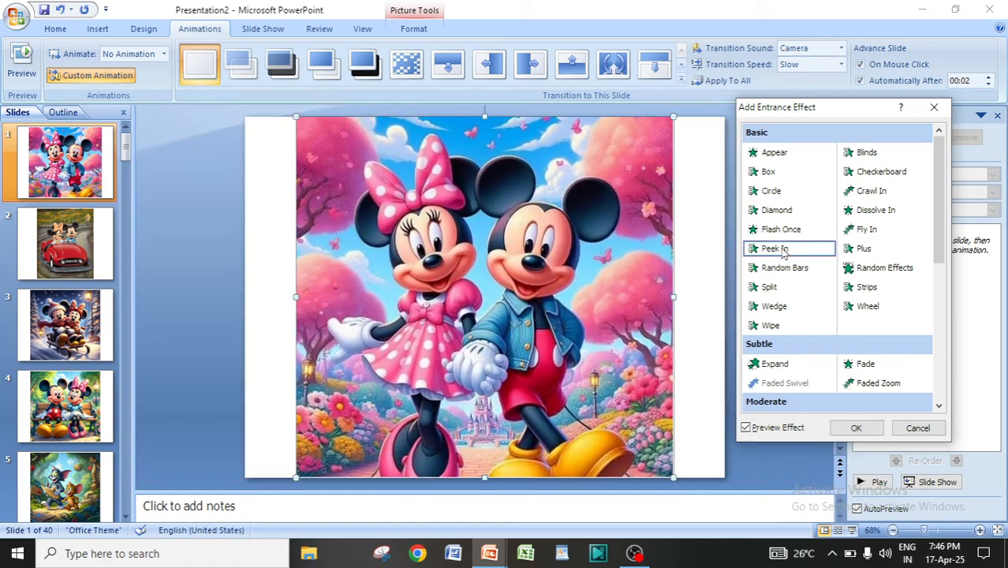
{"action": "left_click", "coordinate": [871, 251]}
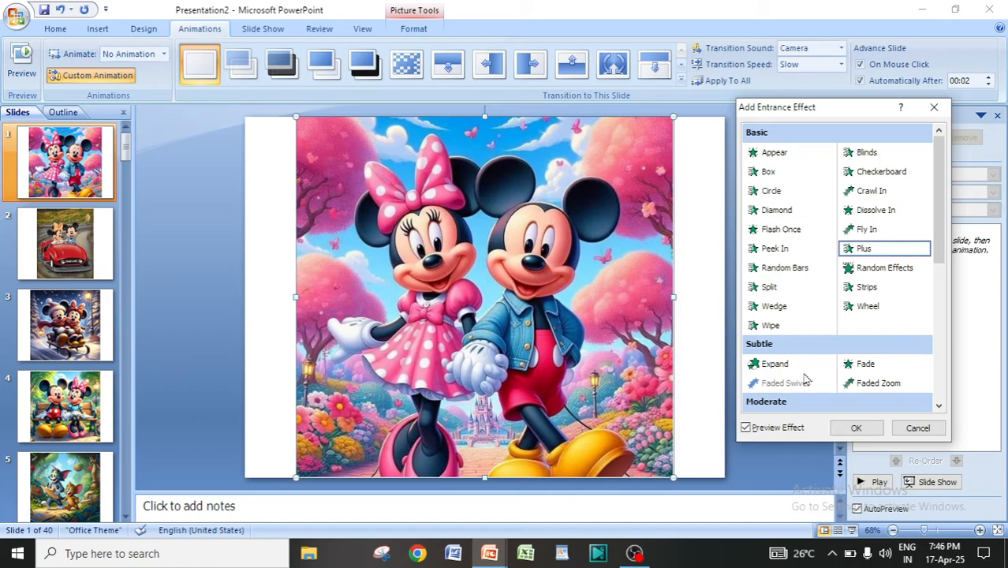
{"action": "left_click", "coordinate": [874, 310]}
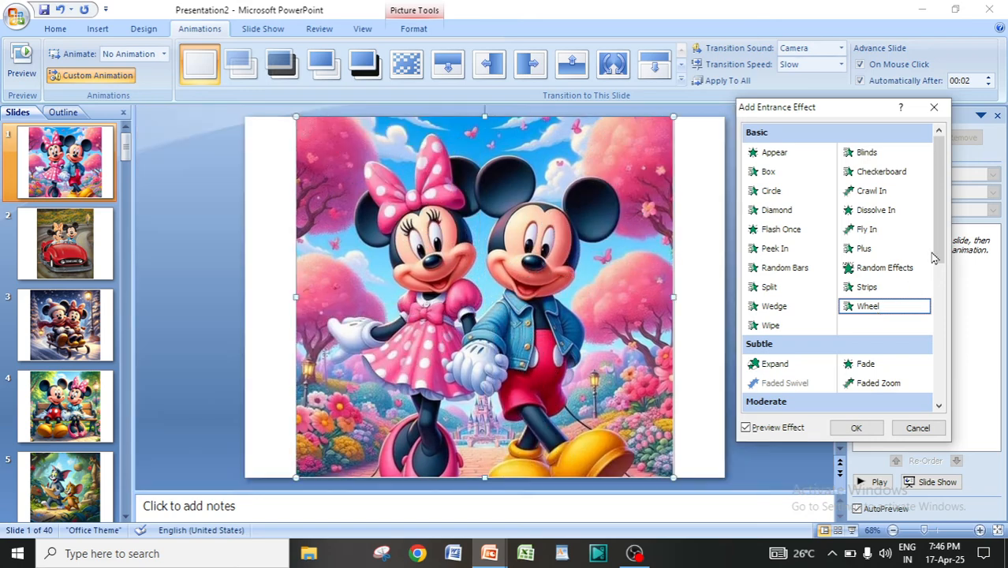
Step: Preview the Bounce effect from the Exciting entrance effects on the first slide's picture
{"action": "left_click_drag", "start_coordinate": [939, 252], "coordinate": [933, 385]}
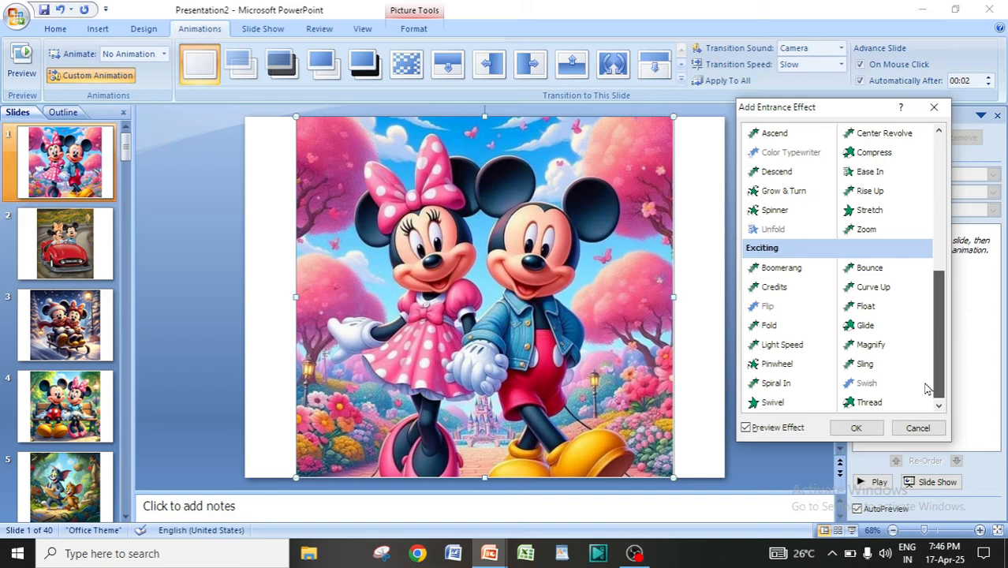
{"action": "left_click", "coordinate": [869, 269]}
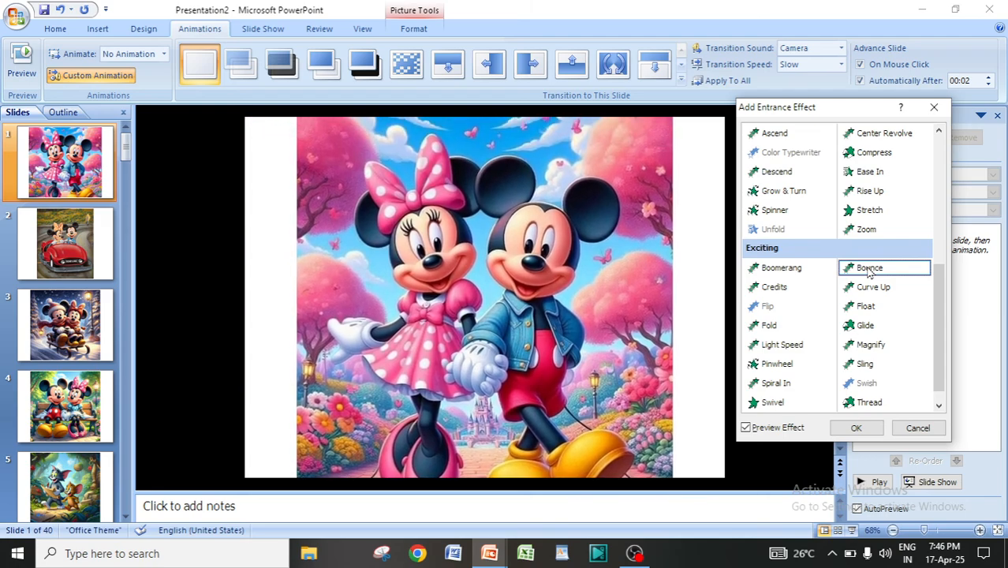
{"action": "scroll", "coordinate": [842, 304], "scroll_direction": "down", "scroll_amount": 1}
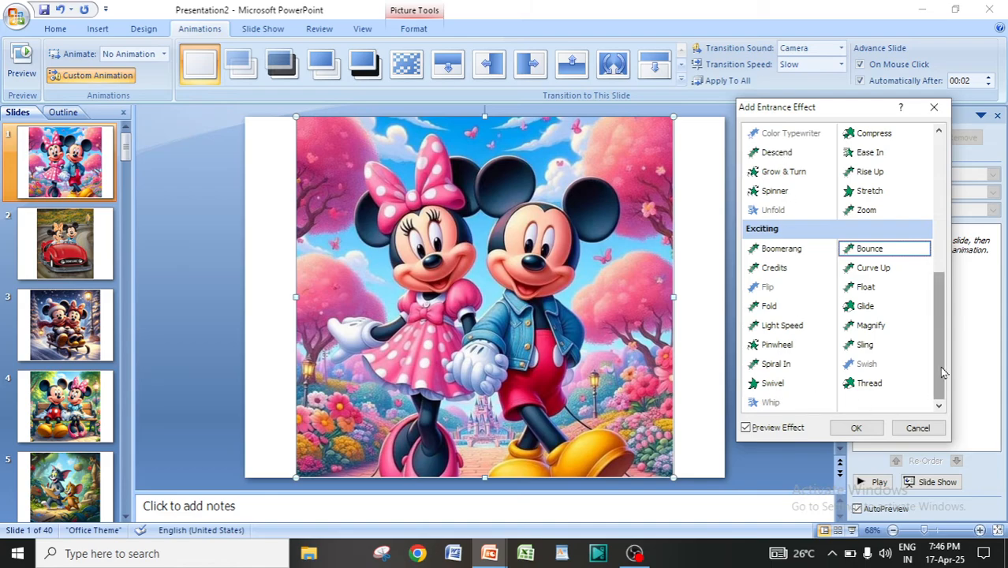
Step: Add the basic Circle entrance effect to the first slide's picture
{"action": "scroll", "coordinate": [901, 241], "scroll_direction": "up", "scroll_amount": 5}
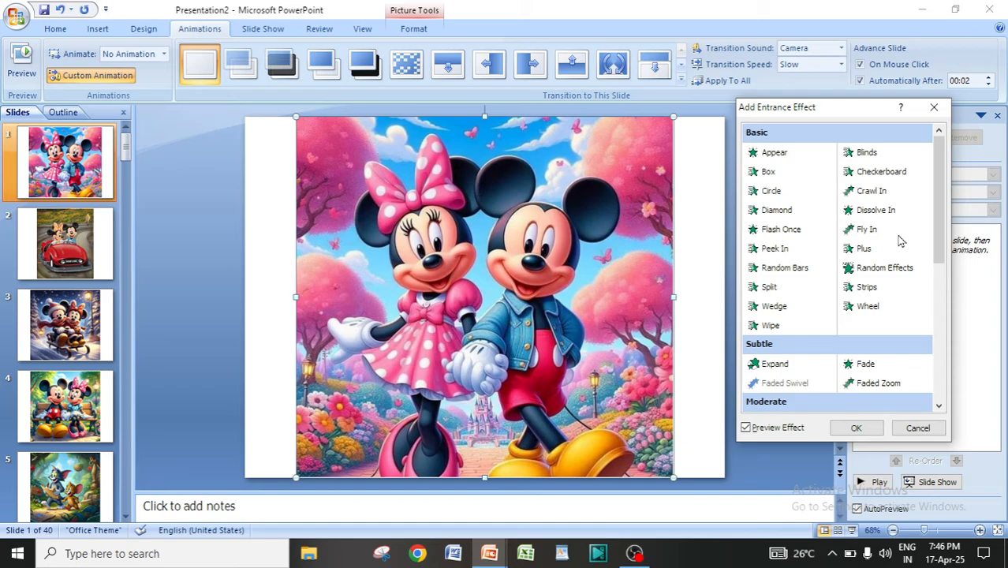
{"action": "left_click", "coordinate": [770, 192]}
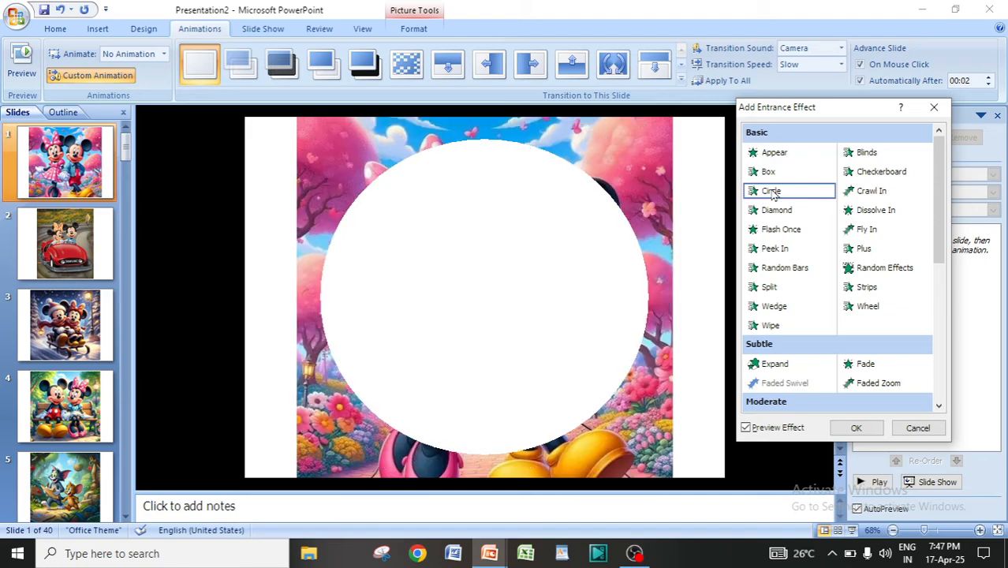
{"action": "left_click", "coordinate": [857, 427]}
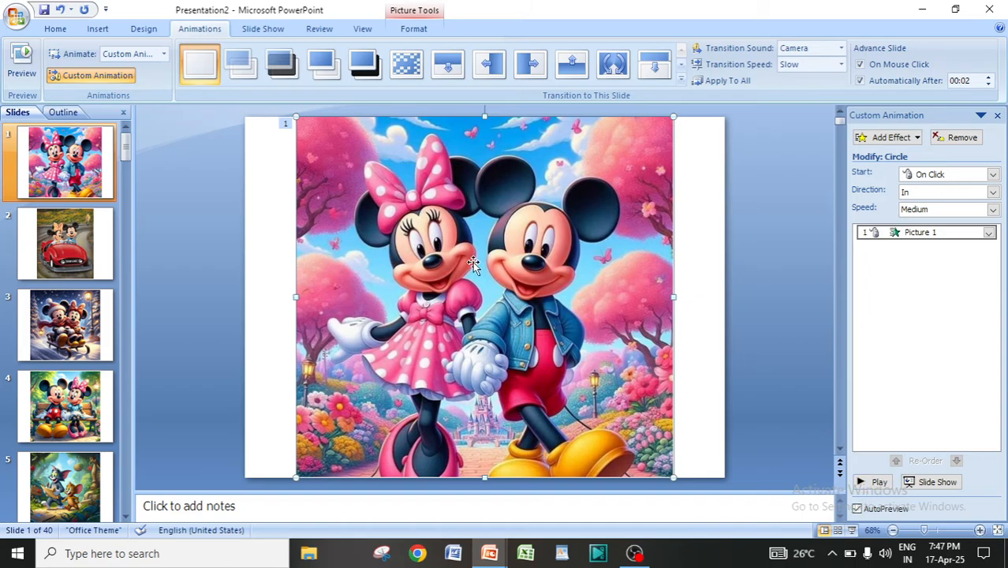
Step: Play the first slide's animation and run the slide show to check the effect, then end the show
{"action": "left_click", "coordinate": [876, 482]}
{"action": "left_click", "coordinate": [935, 483]}
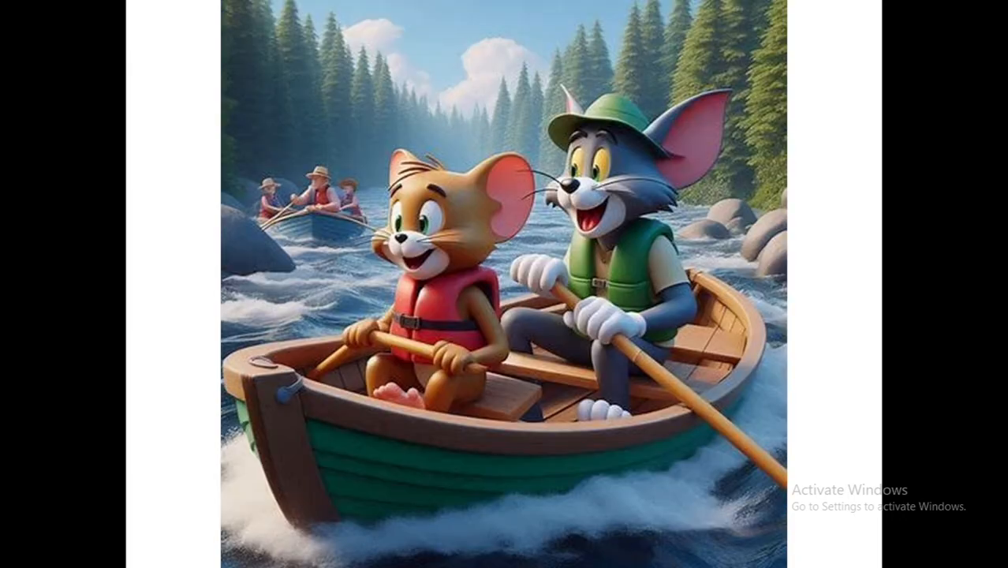
{"action": "key", "text": "Escape"}
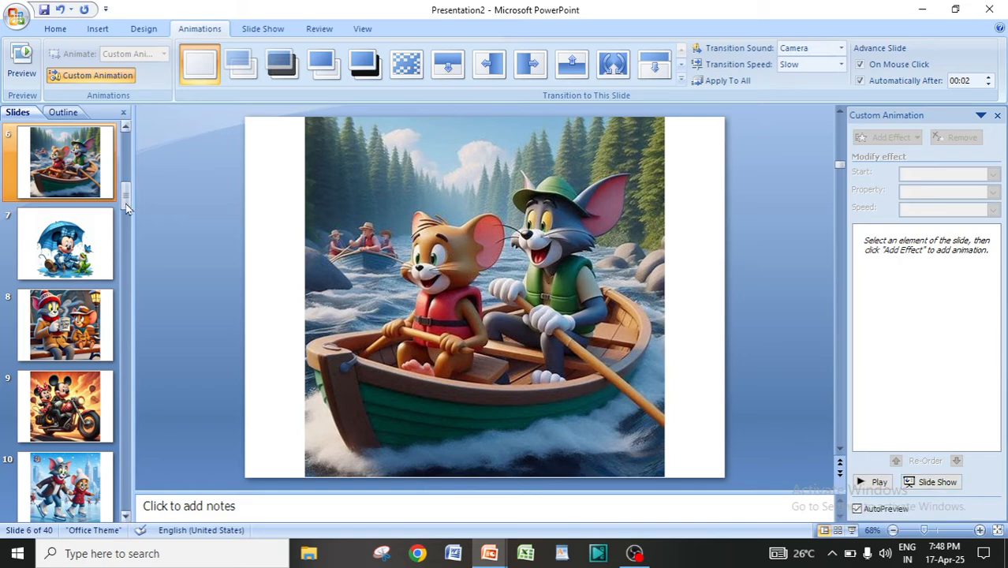
Step: Return to the first slide and remove the Circle animation from its picture
{"action": "scroll", "coordinate": [86, 182], "scroll_direction": "up", "scroll_amount": 5}
{"action": "left_click", "coordinate": [83, 161]}
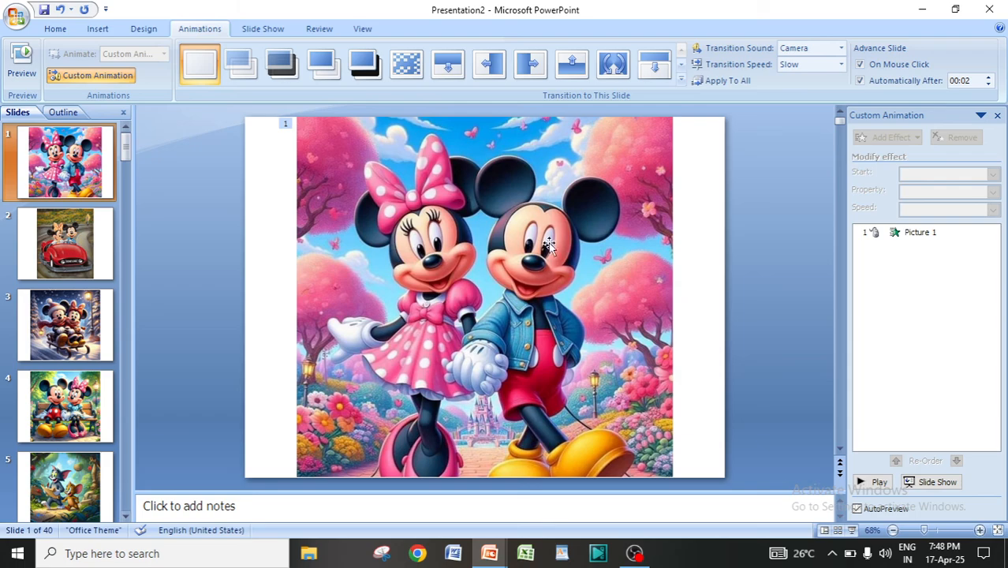
{"action": "left_click", "coordinate": [566, 260]}
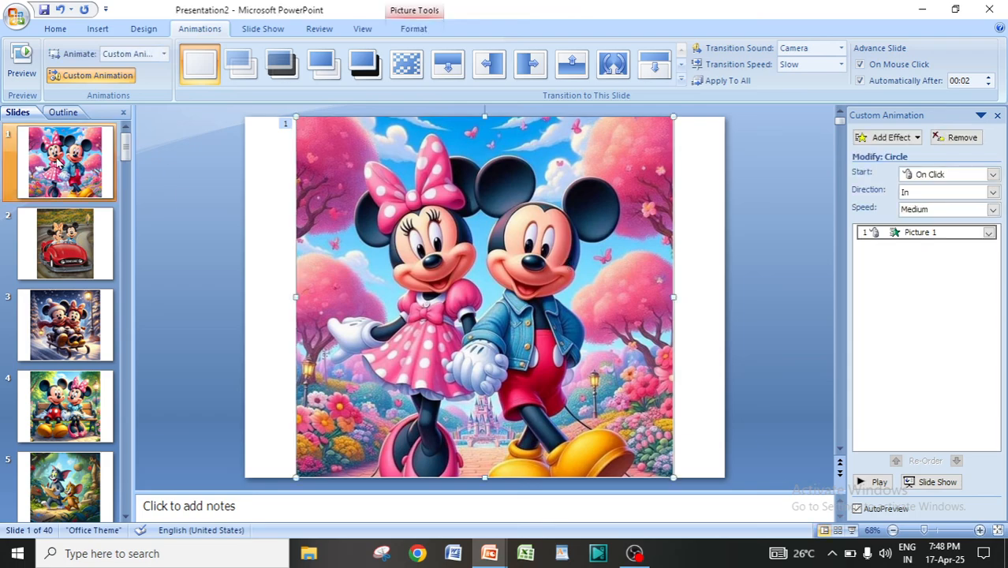
{"action": "left_click", "coordinate": [917, 232]}
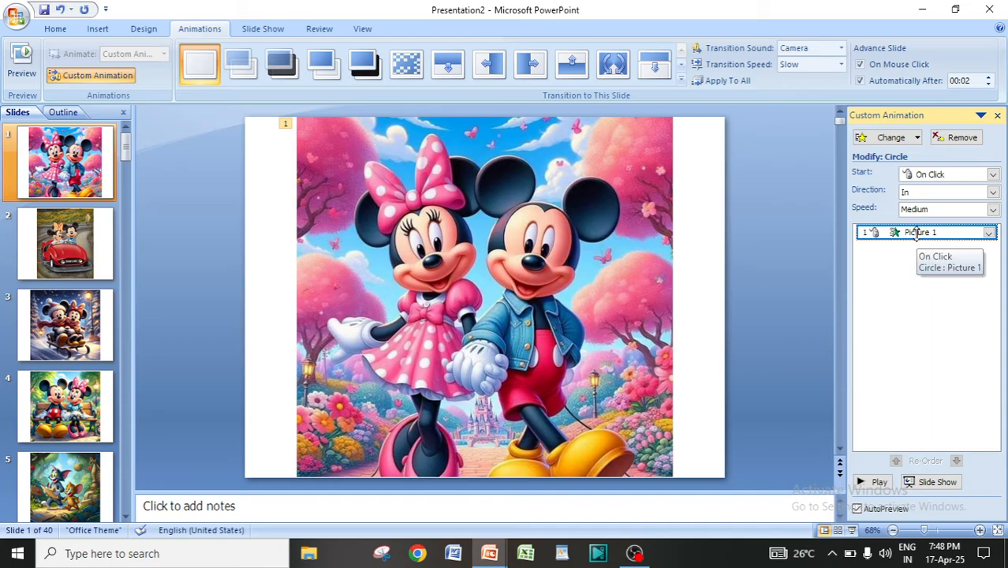
{"action": "left_click", "coordinate": [957, 139]}
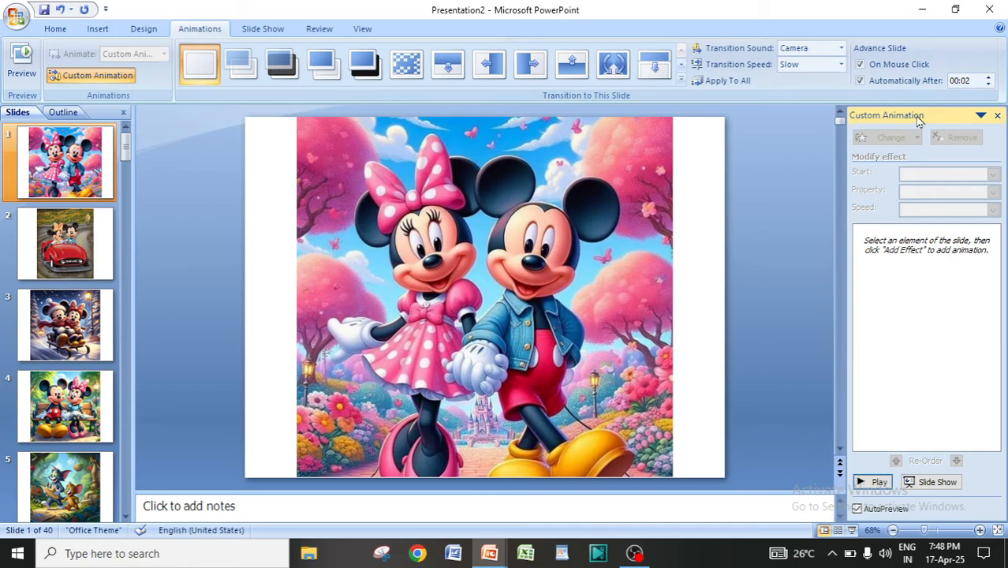
Step: Open the full list of emphasis effects for the first slide's picture
{"action": "left_click", "coordinate": [522, 279]}
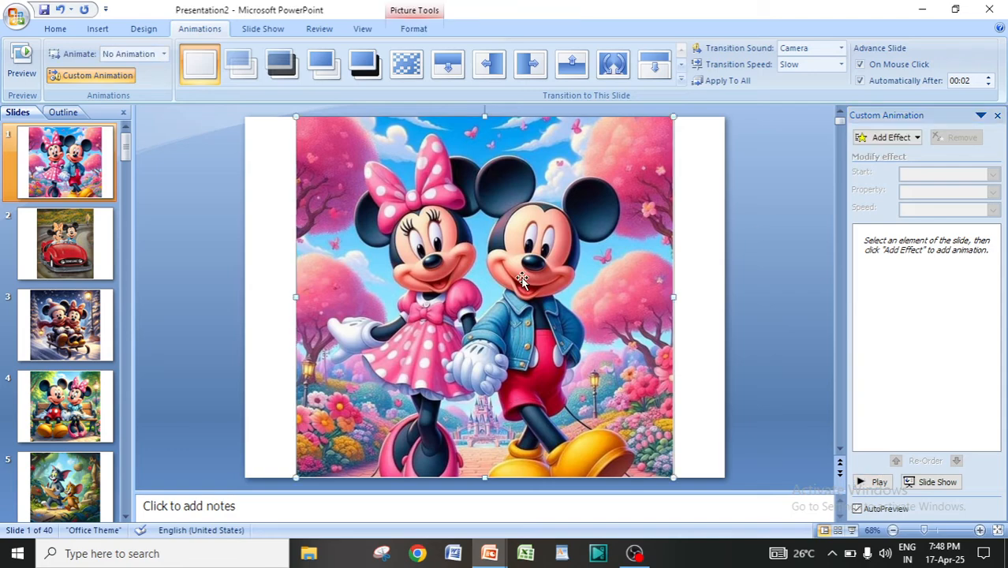
{"action": "left_click", "coordinate": [889, 139]}
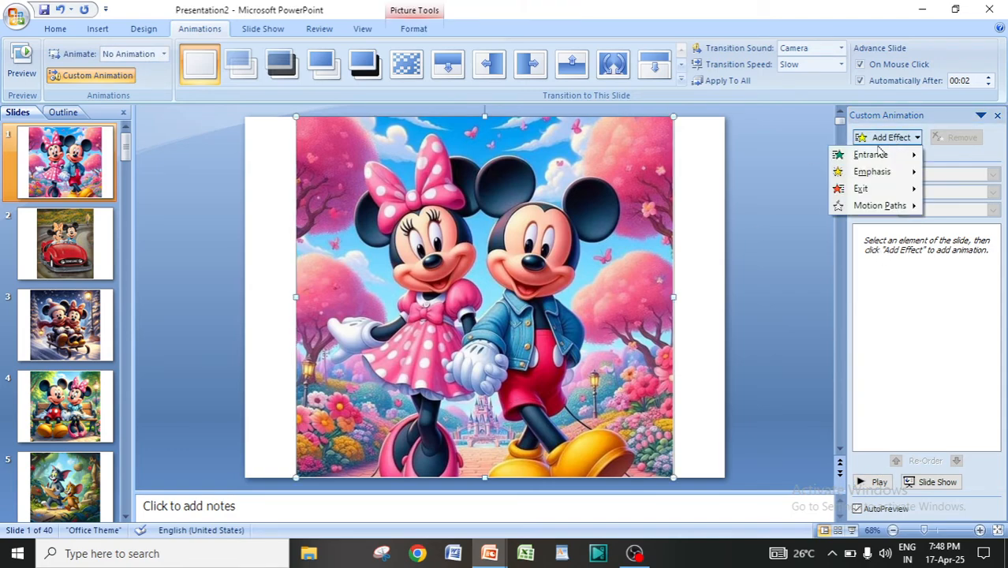
{"action": "mouse_move", "coordinate": [871, 158]}
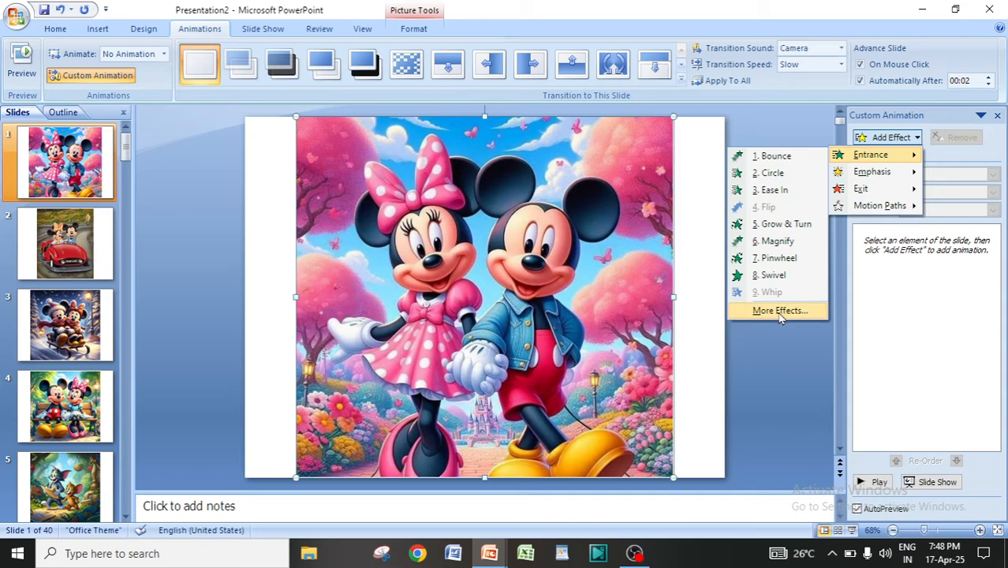
{"action": "mouse_move", "coordinate": [860, 174]}
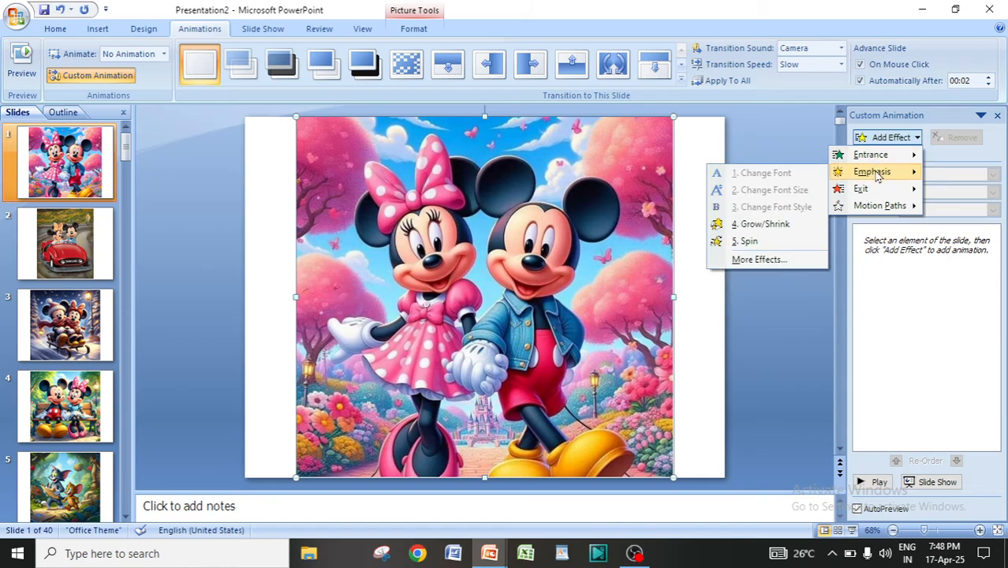
{"action": "mouse_move", "coordinate": [882, 195]}
{"action": "left_click", "coordinate": [764, 259]}
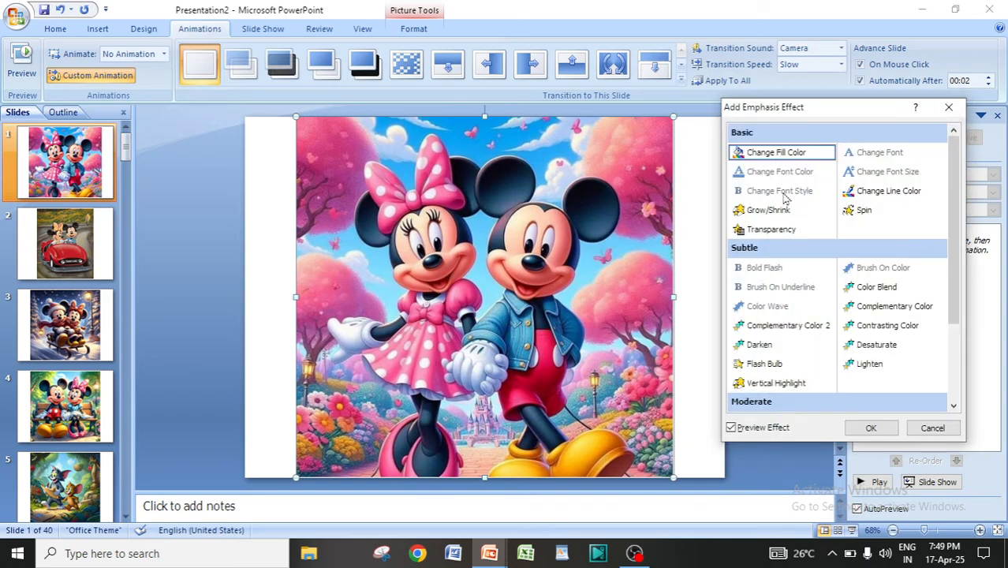
Step: Preview the basic Grow/Shrink and Spin emphasis effects on the first slide's picture
{"action": "left_click_drag", "start_coordinate": [958, 294], "coordinate": [951, 275]}
{"action": "left_click", "coordinate": [767, 211]}
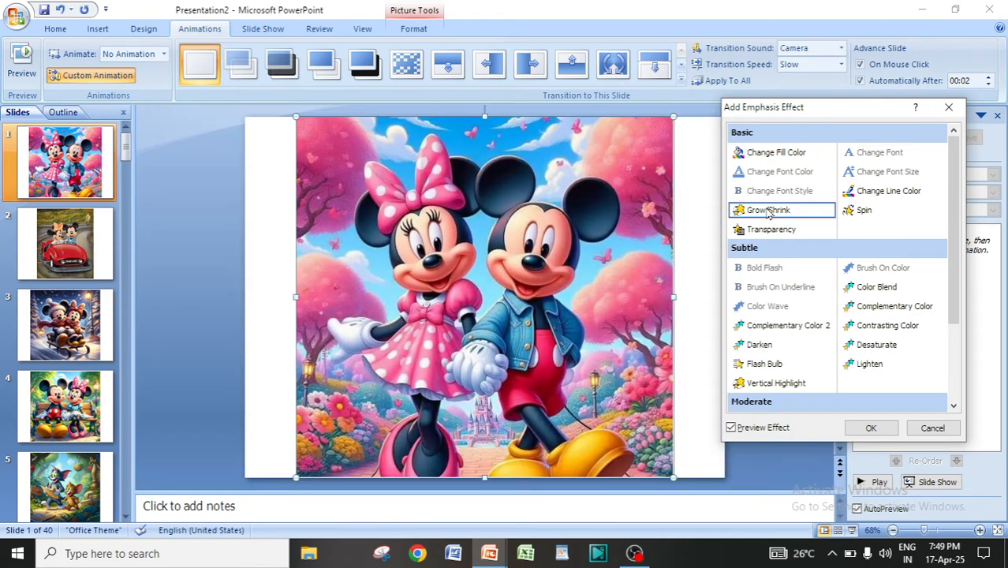
{"action": "left_click", "coordinate": [861, 212]}
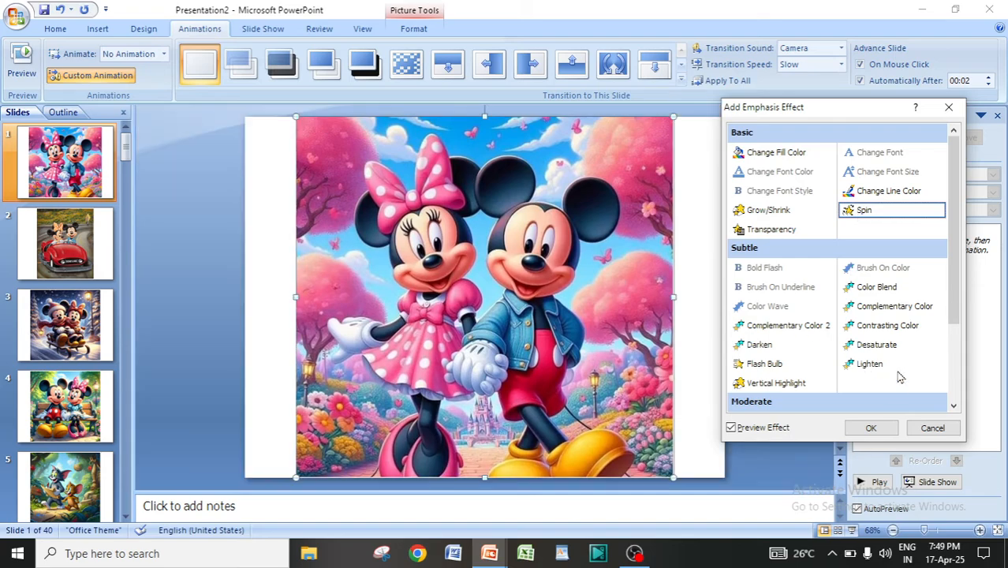
Step: Look through the remaining emphasis effects and add the basic Spin effect to the first slide's picture
{"action": "left_click_drag", "start_coordinate": [951, 278], "coordinate": [952, 356]}
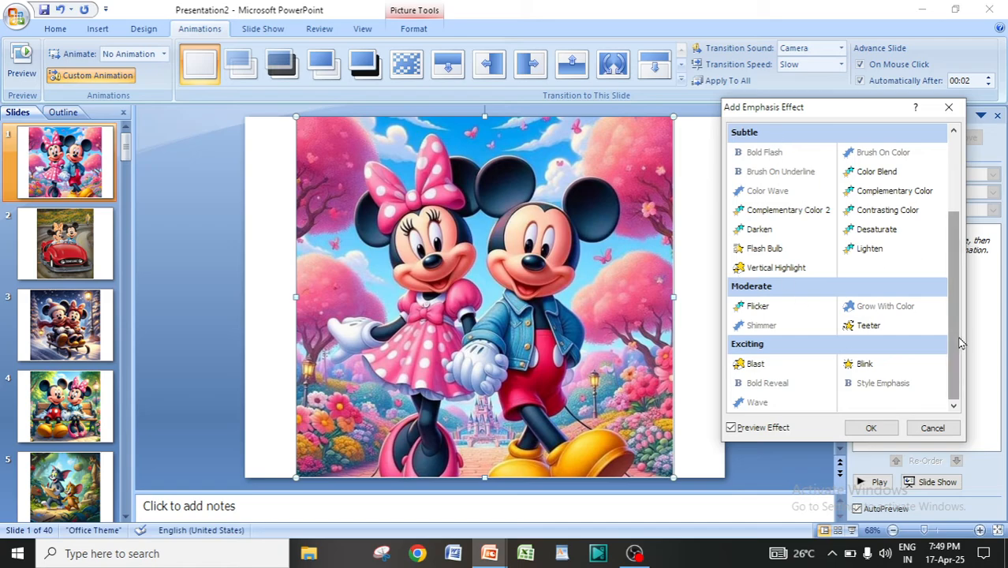
{"action": "left_click_drag", "start_coordinate": [961, 341], "coordinate": [952, 257]}
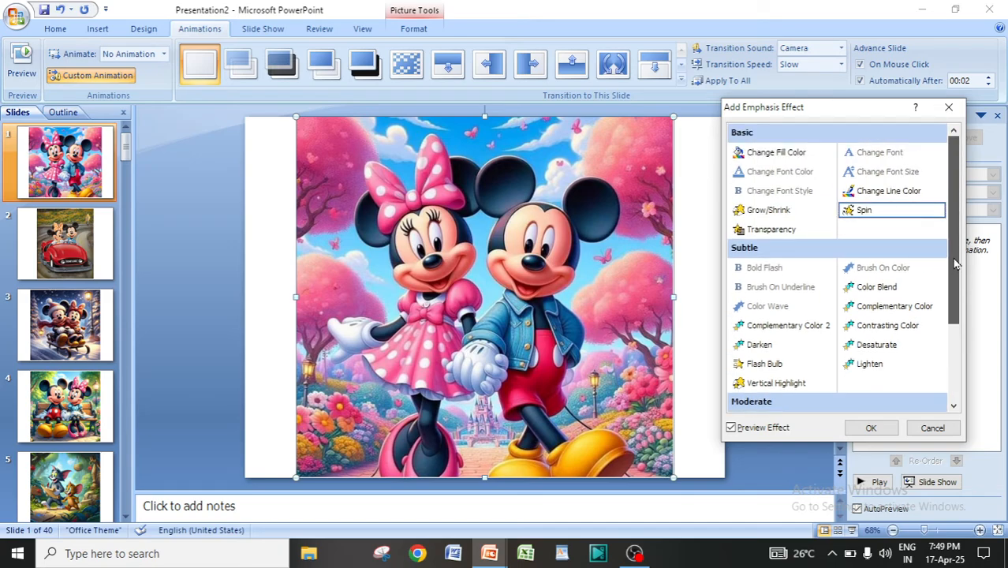
{"action": "left_click", "coordinate": [867, 212]}
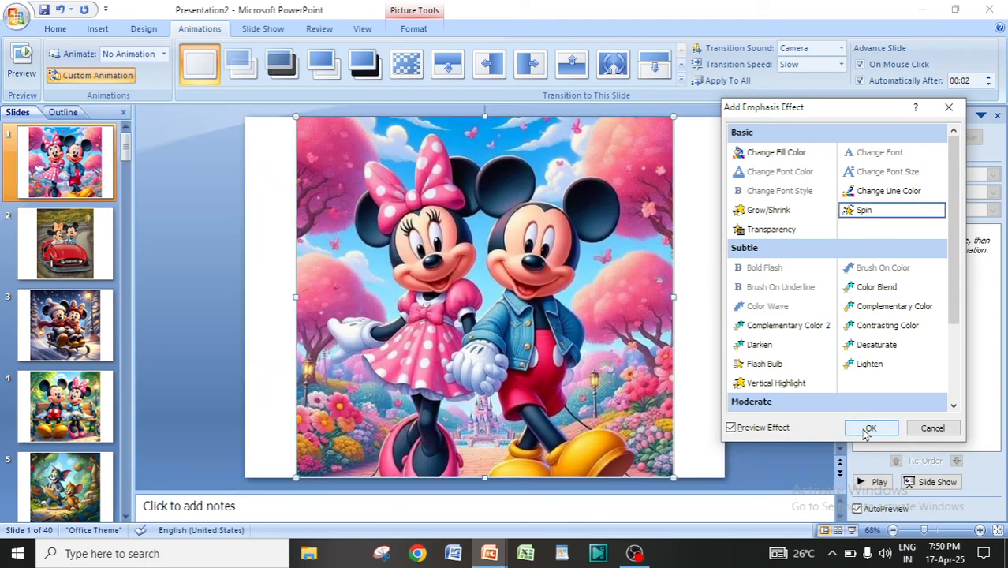
{"action": "left_click", "coordinate": [870, 429]}
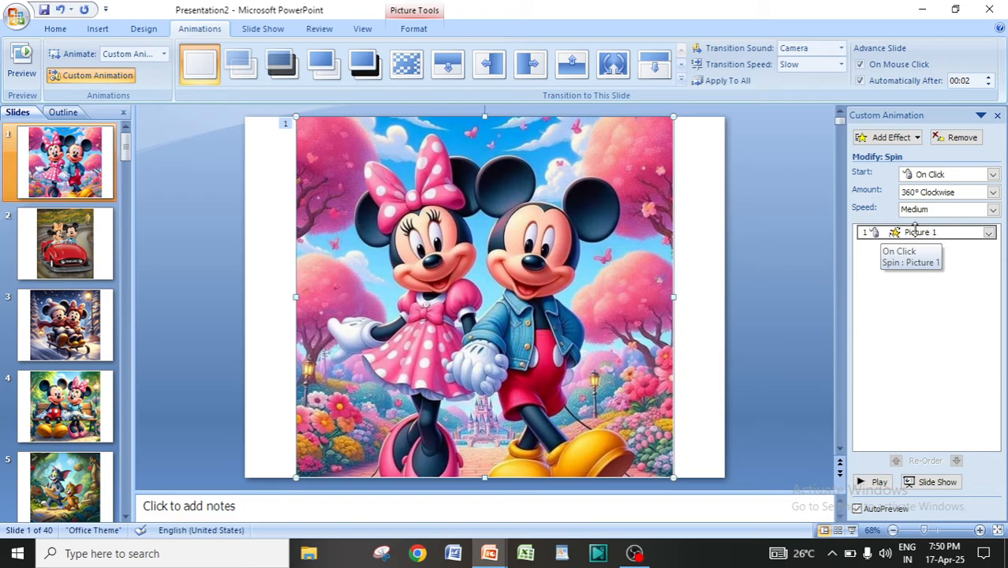
Step: Play the Spin animation and run the slide show to check it, then end the show
{"action": "left_click", "coordinate": [878, 482]}
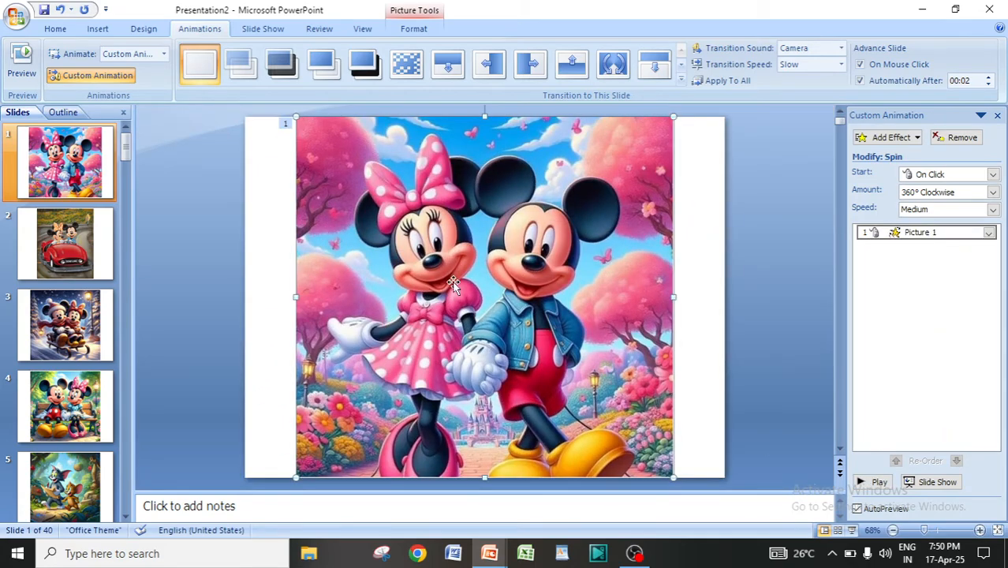
{"action": "left_click", "coordinate": [937, 482]}
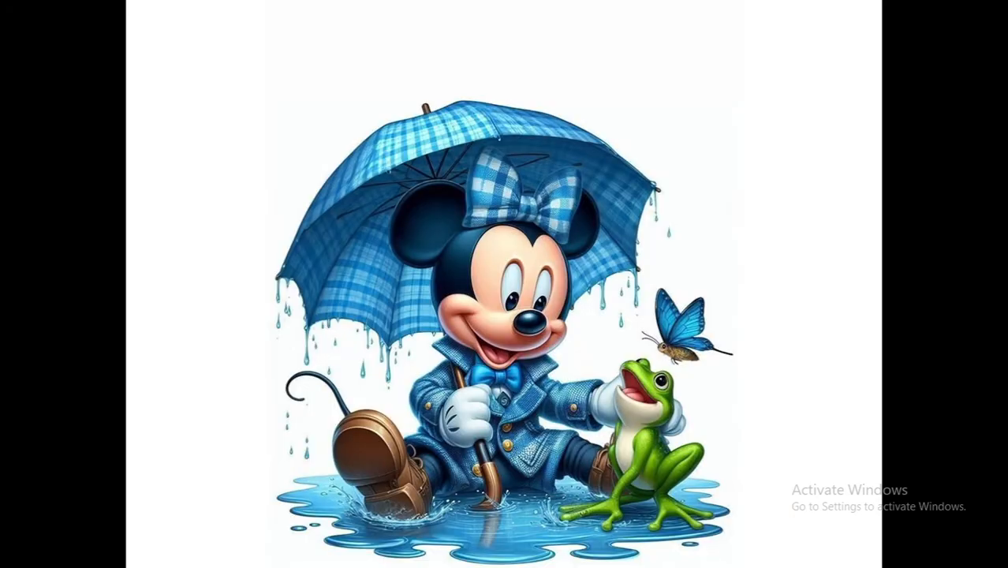
{"action": "key", "text": "Escape"}
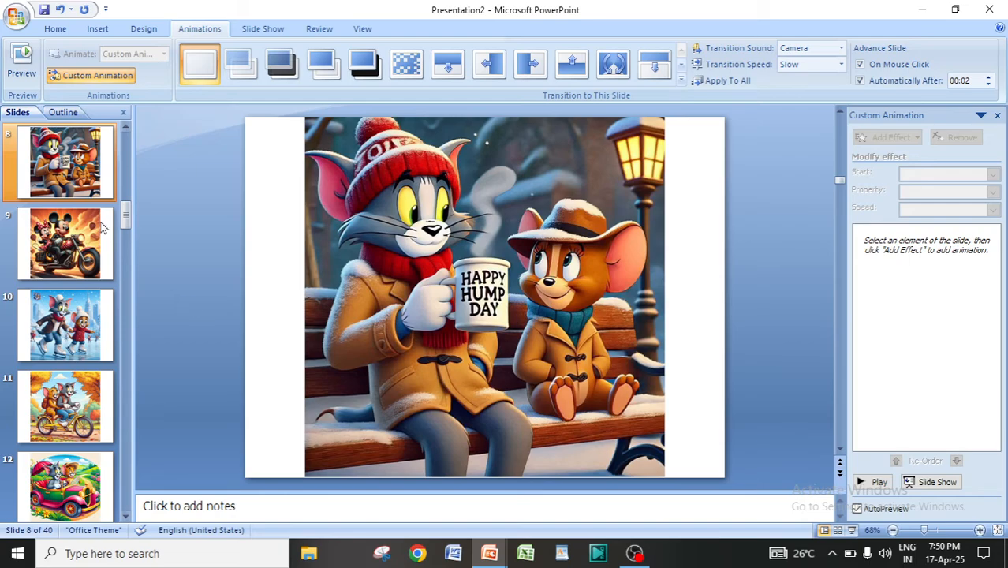
Step: Return to the first slide and remove the Spin animation from its picture
{"action": "left_click_drag", "start_coordinate": [128, 222], "coordinate": [128, 130]}
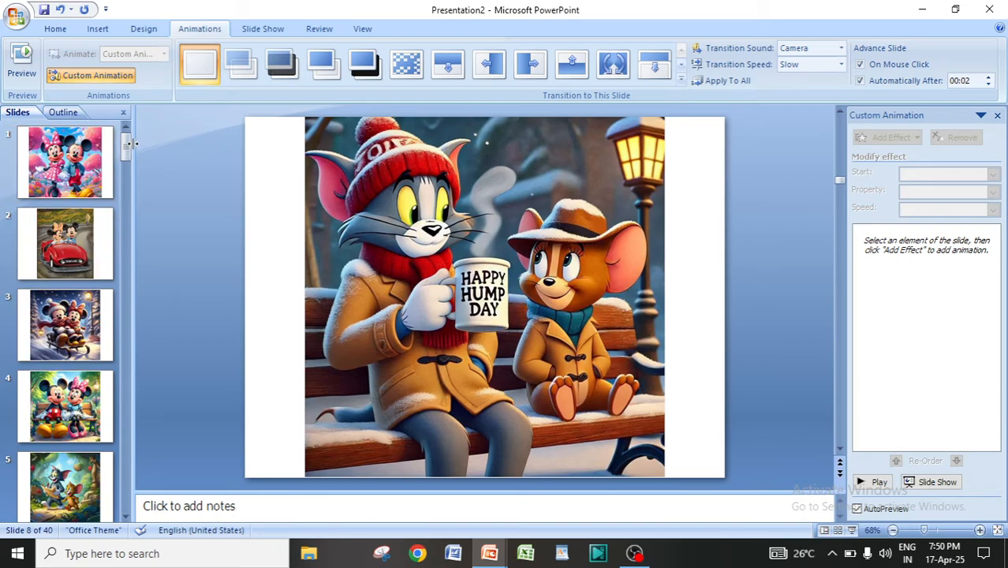
{"action": "left_click", "coordinate": [92, 166]}
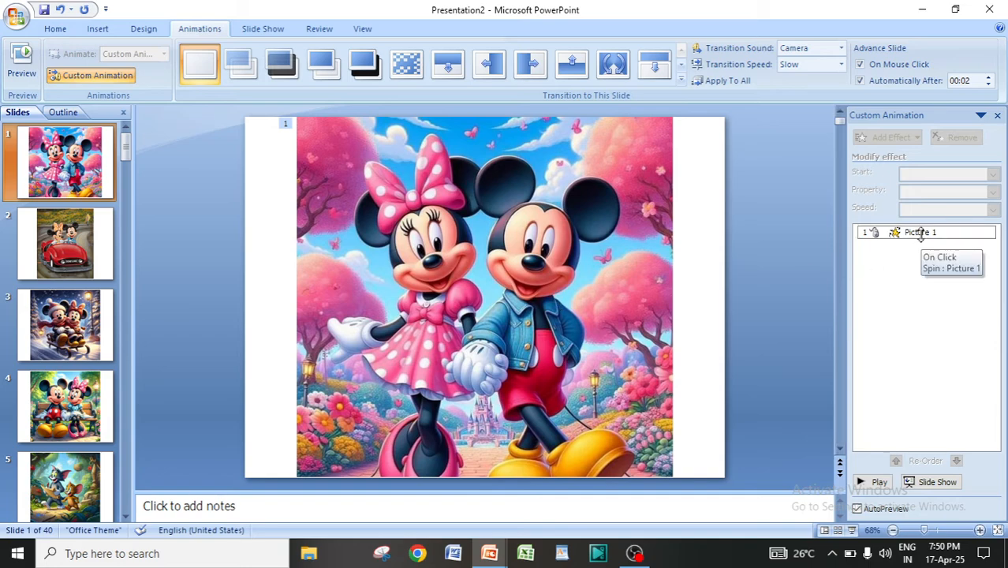
{"action": "left_click", "coordinate": [920, 234]}
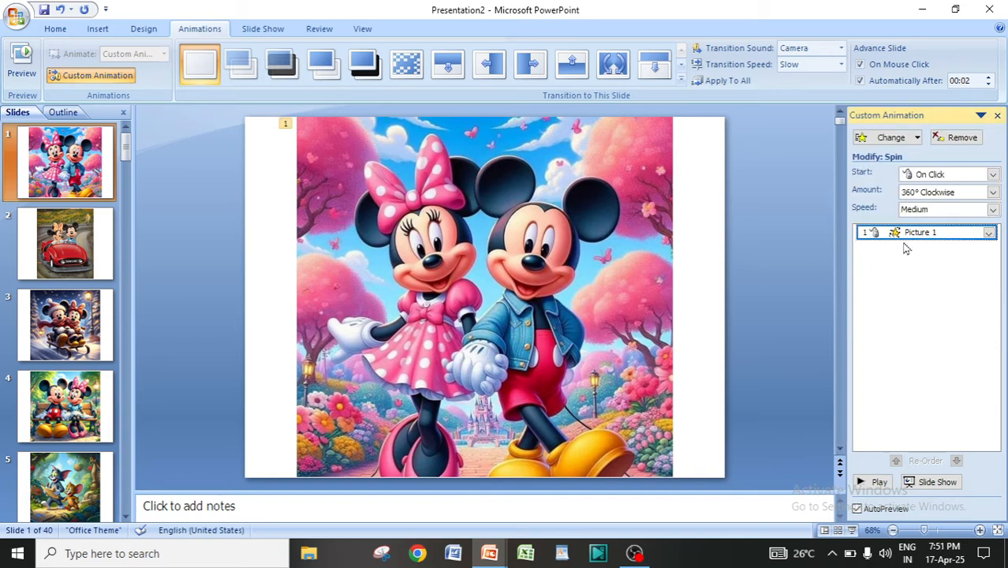
{"action": "left_click", "coordinate": [957, 139]}
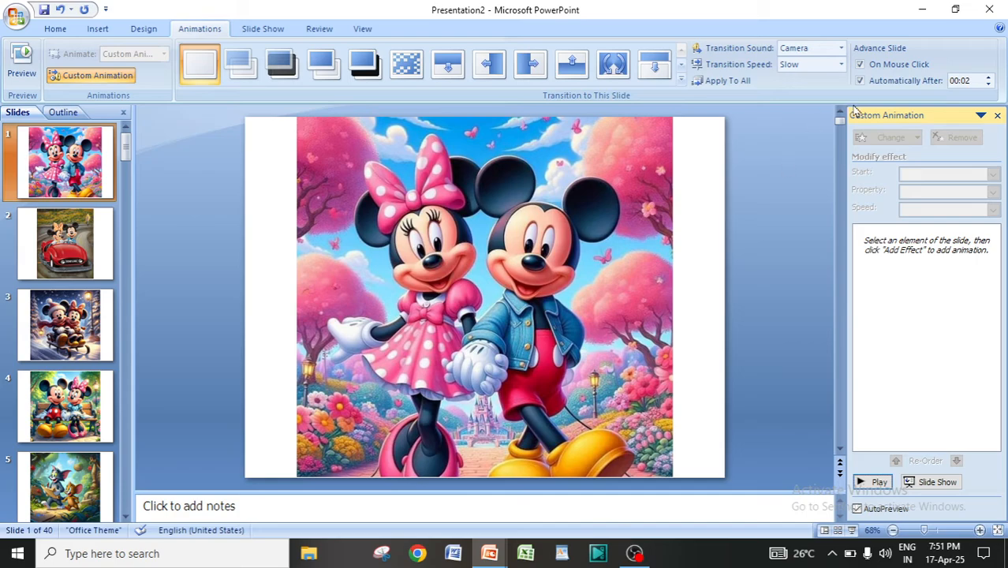
Step: Select the first slide's picture and open the full list of exit effects for it
{"action": "left_click", "coordinate": [460, 280]}
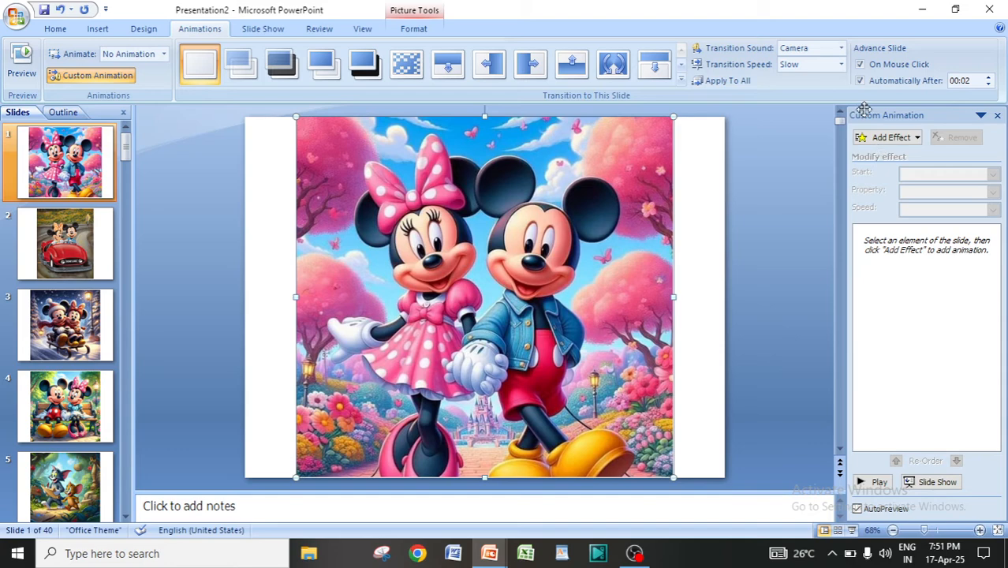
{"action": "left_click", "coordinate": [900, 139]}
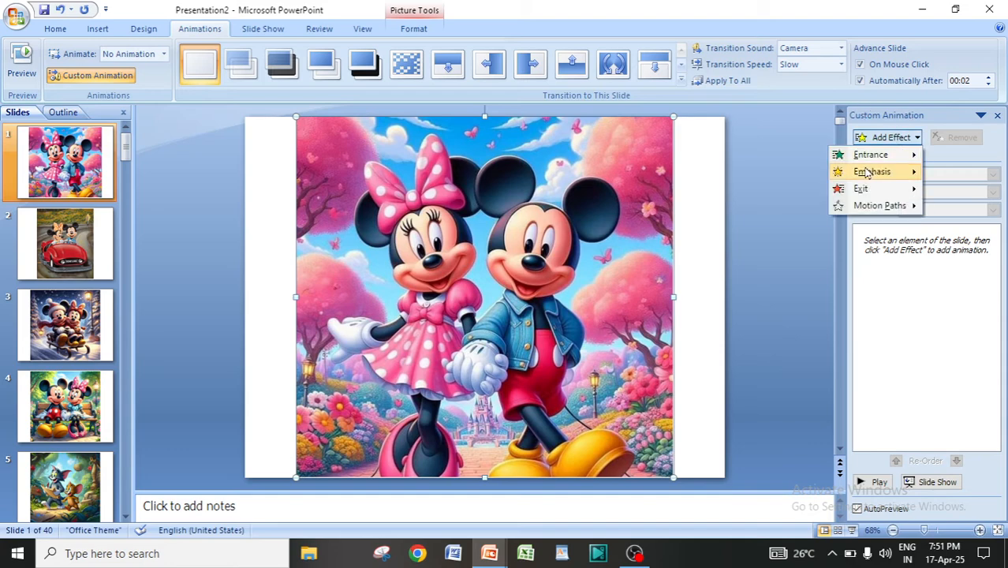
{"action": "mouse_move", "coordinate": [870, 156]}
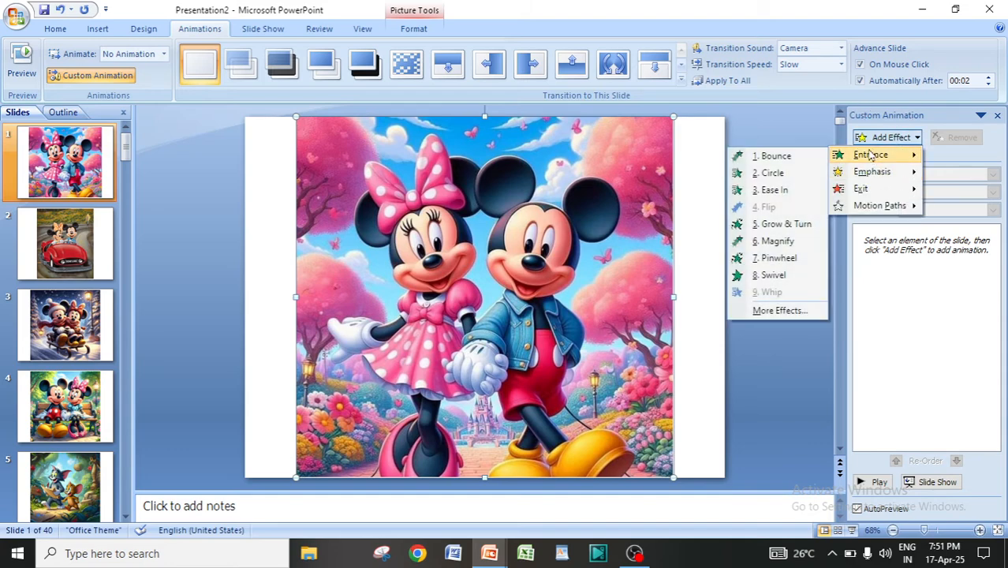
{"action": "mouse_move", "coordinate": [878, 175]}
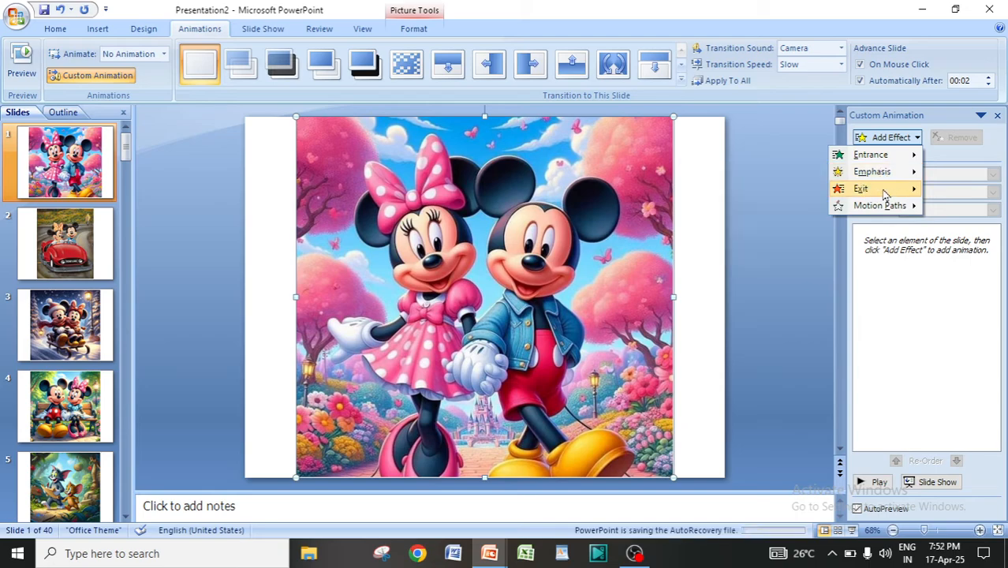
{"action": "mouse_move", "coordinate": [886, 194]}
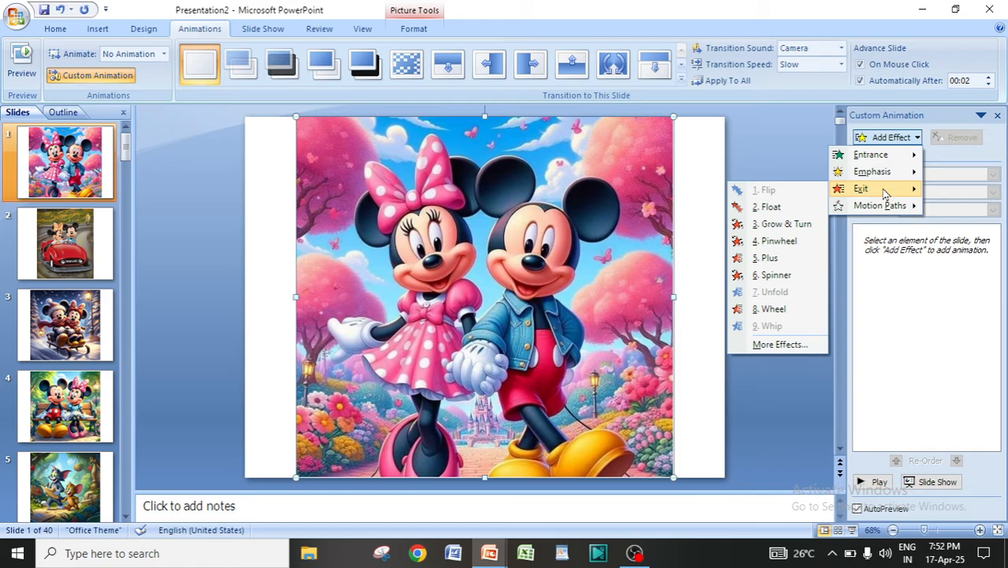
{"action": "left_click", "coordinate": [781, 347]}
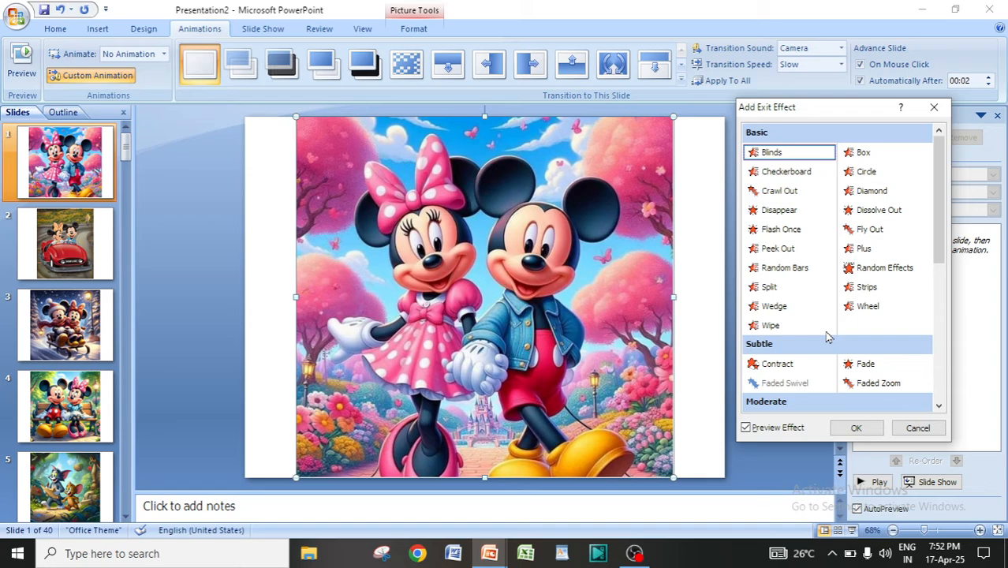
Step: Preview the basic Box, Circle, Diamond, Plus and Wheel exit effects on the picture
{"action": "left_click", "coordinate": [865, 156]}
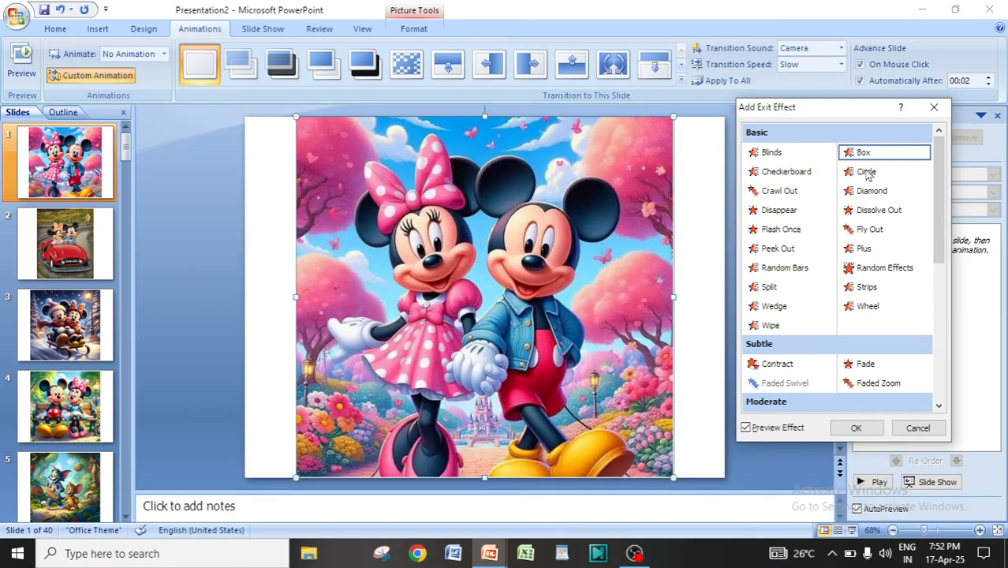
{"action": "left_click", "coordinate": [867, 174]}
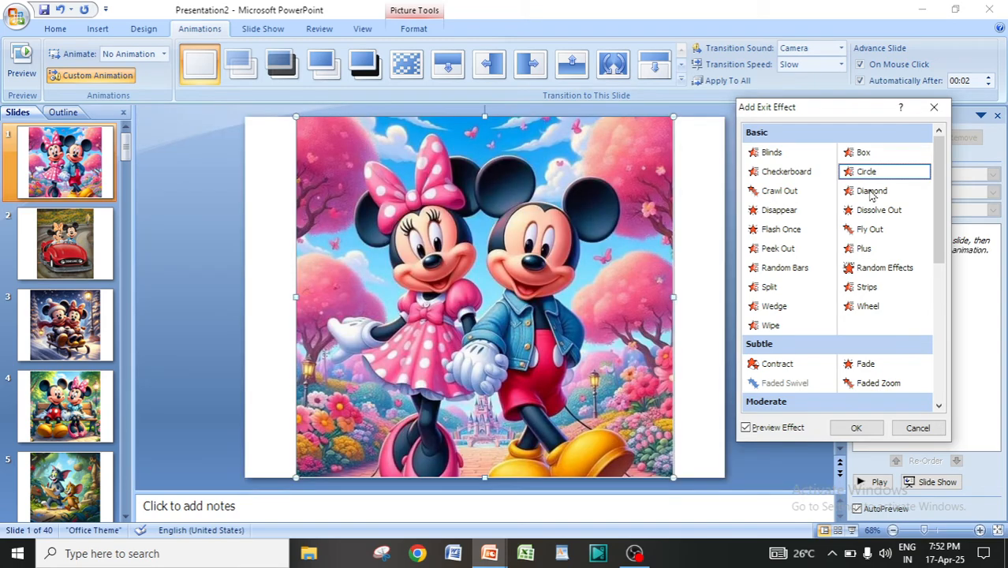
{"action": "left_click", "coordinate": [872, 192]}
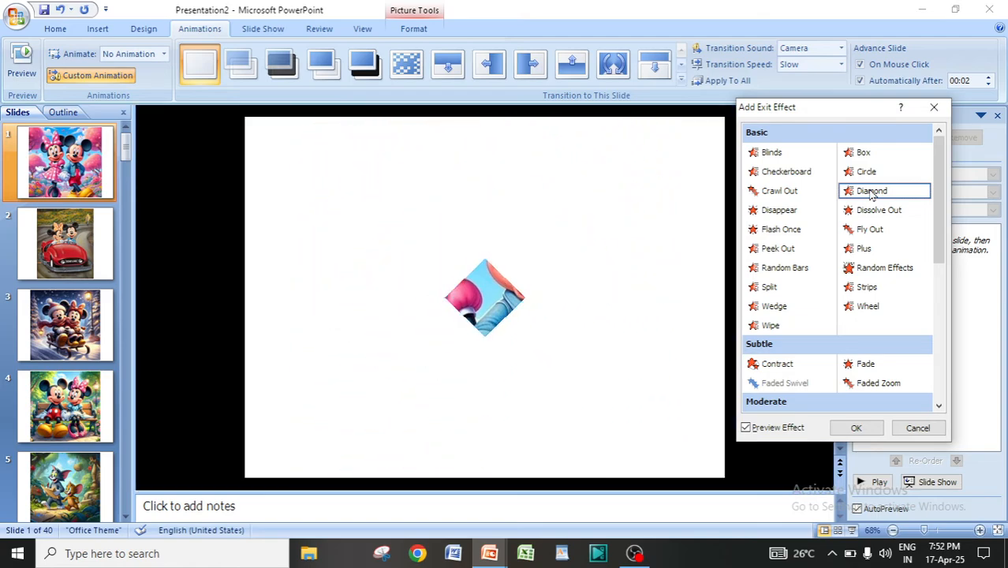
{"action": "left_click", "coordinate": [865, 249]}
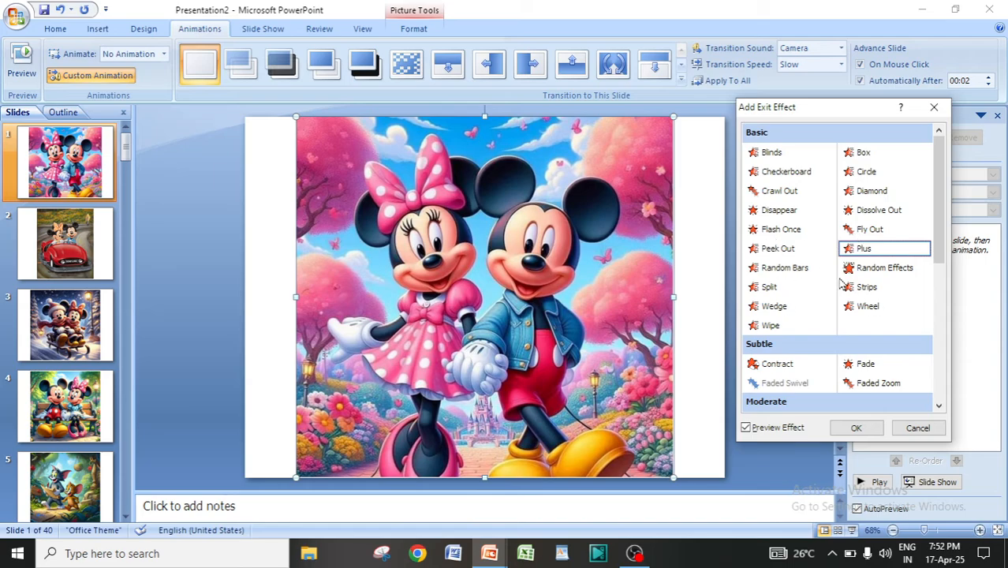
{"action": "left_click", "coordinate": [870, 307]}
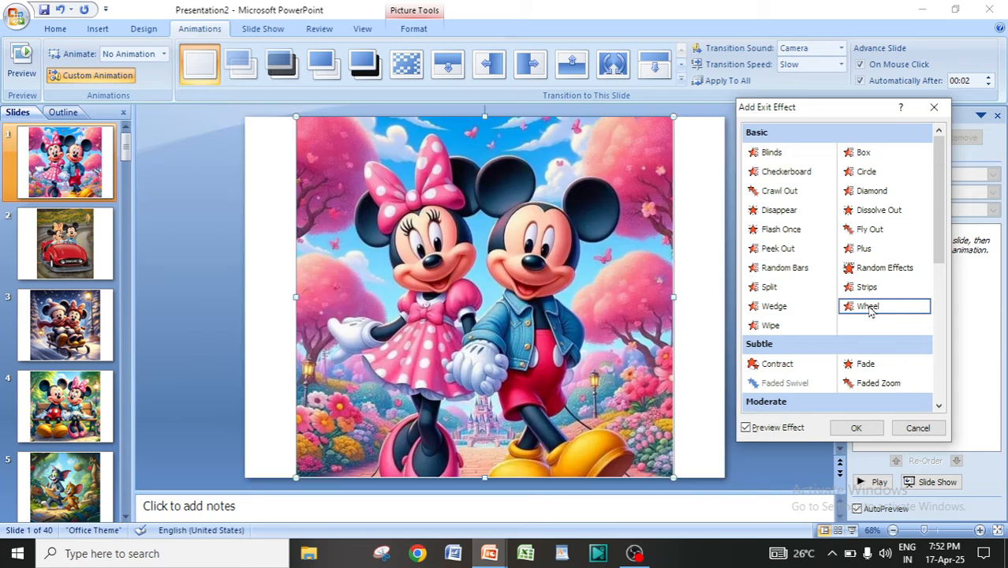
Step: Preview the Bounce and Swivel effects from the Exciting exit effects on the picture
{"action": "left_click_drag", "start_coordinate": [938, 255], "coordinate": [950, 390]}
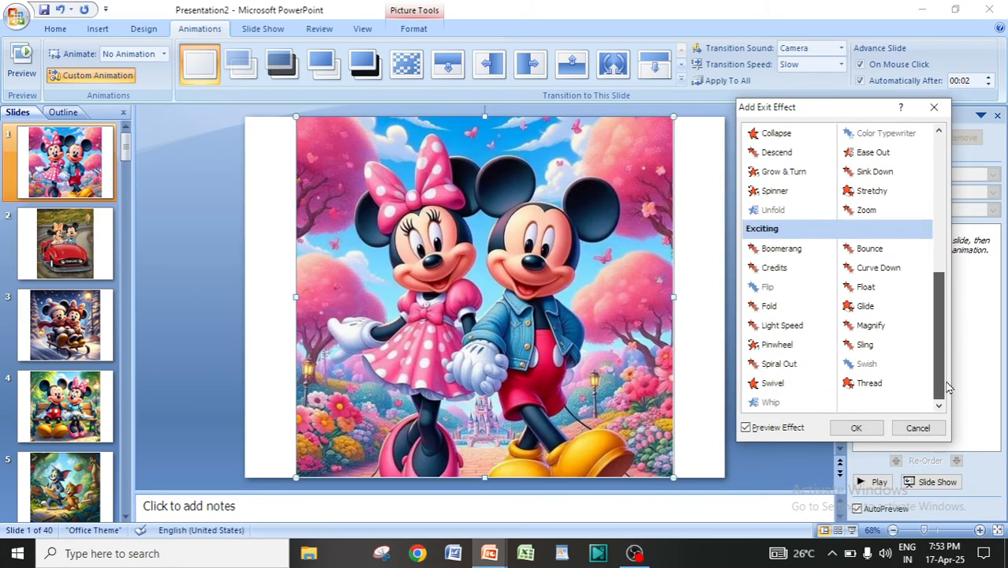
{"action": "left_click", "coordinate": [870, 250]}
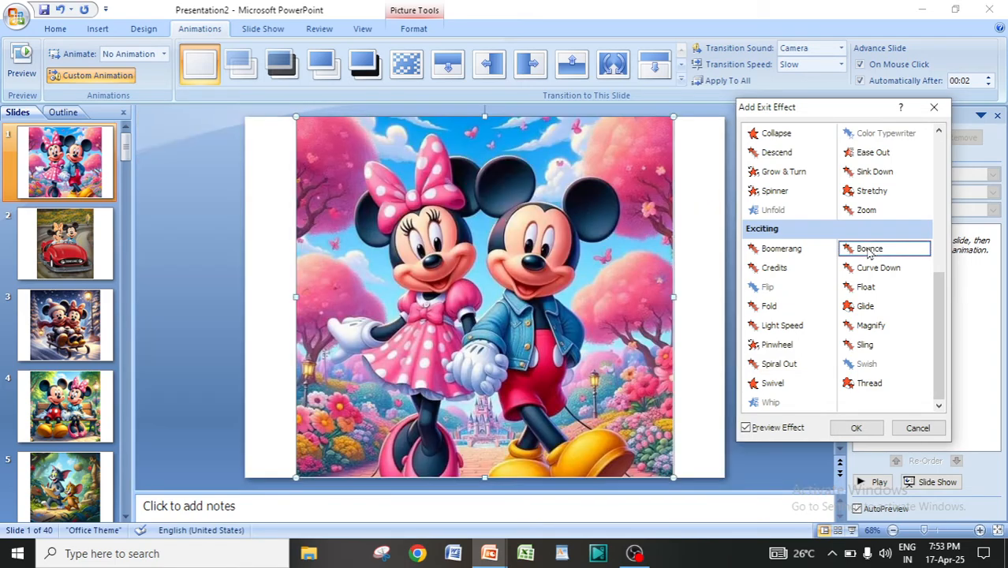
{"action": "left_click", "coordinate": [772, 384]}
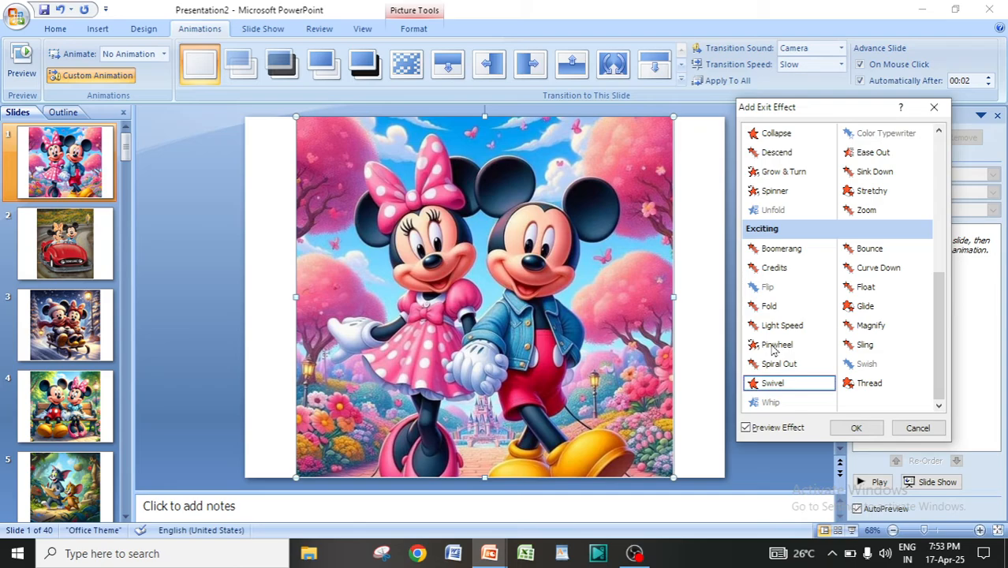
Step: Add the Exciting Pinwheel exit effect to the first slide's picture and play the animation
{"action": "left_click", "coordinate": [774, 345]}
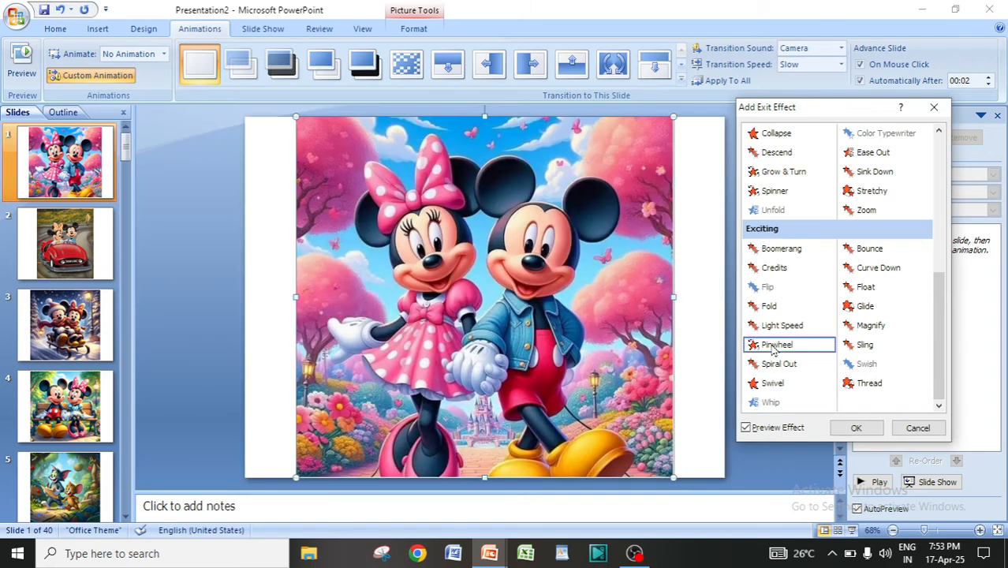
{"action": "left_click", "coordinate": [850, 429]}
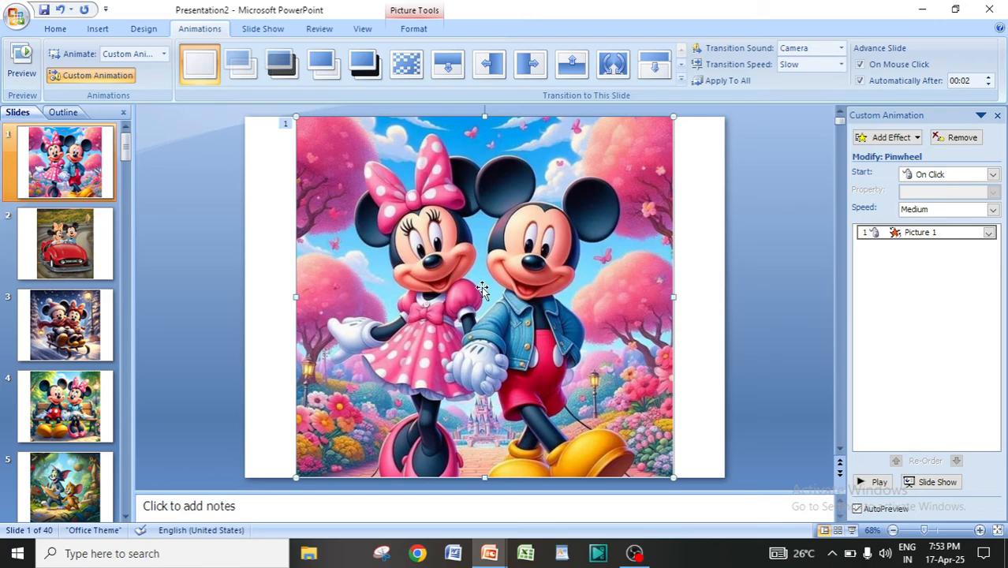
{"action": "left_click", "coordinate": [875, 483]}
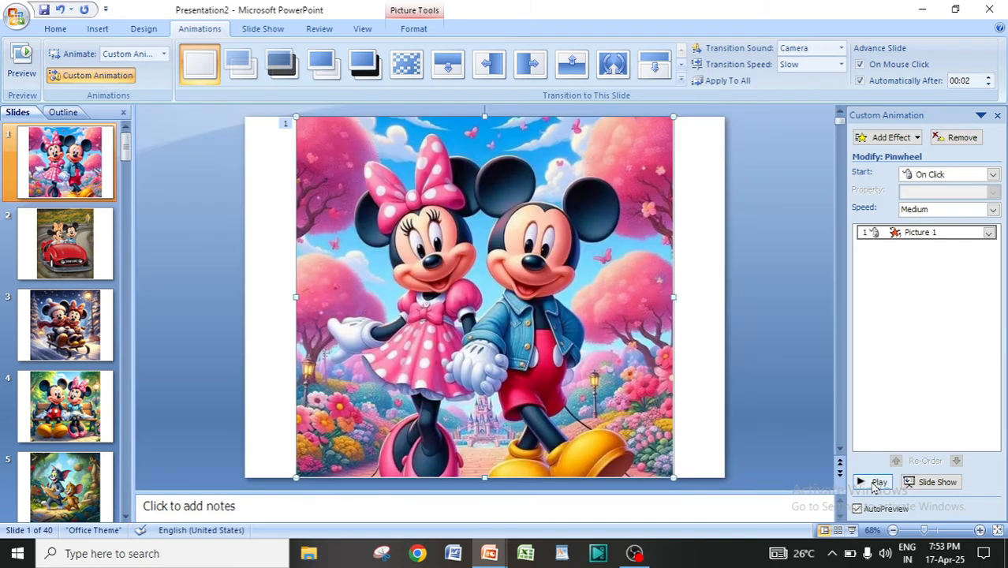
Step: Run the slide show from the first slide, end it at the sixth slide, and return to slide 1
{"action": "left_click", "coordinate": [931, 481]}
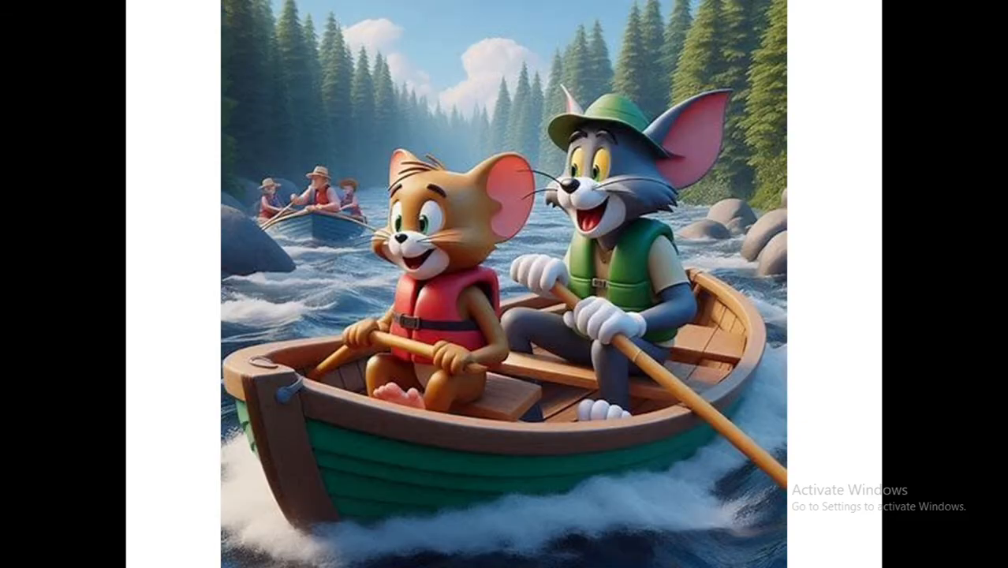
{"action": "key", "text": "Escape"}
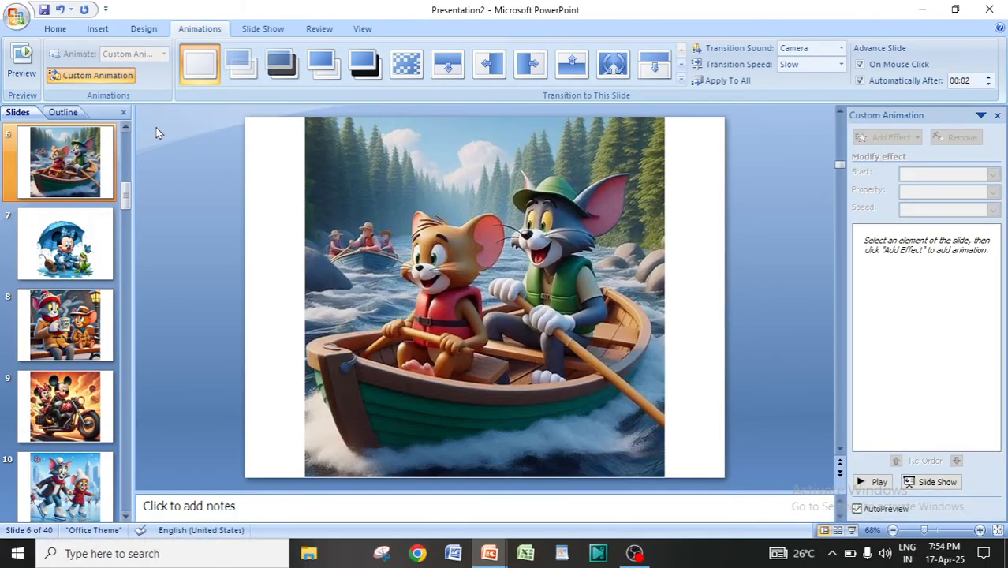
{"action": "left_click_drag", "start_coordinate": [130, 193], "coordinate": [131, 135]}
{"action": "left_click", "coordinate": [92, 196]}
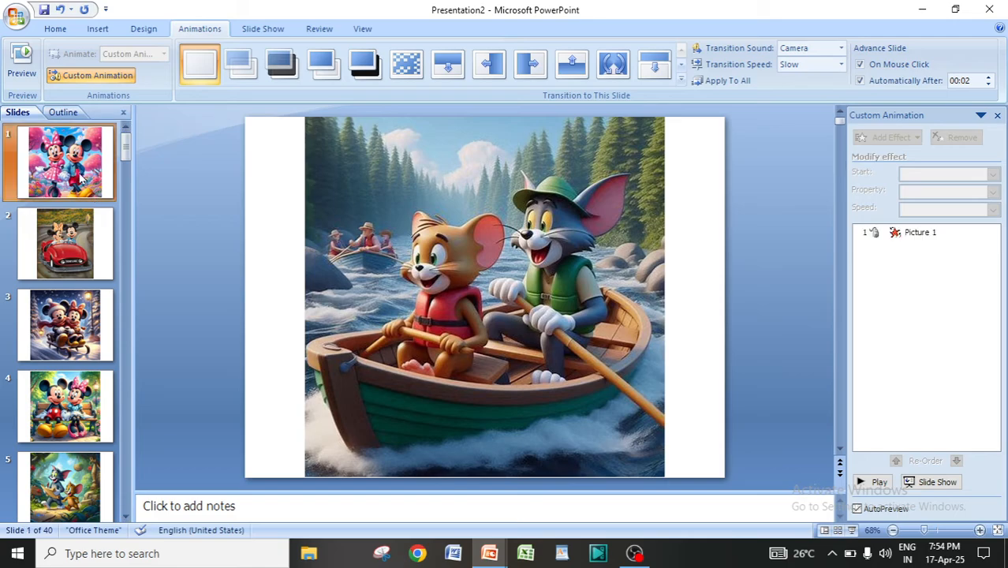
Step: Remove the Pinwheel exit effect from the first slide's picture
{"action": "left_click", "coordinate": [526, 279]}
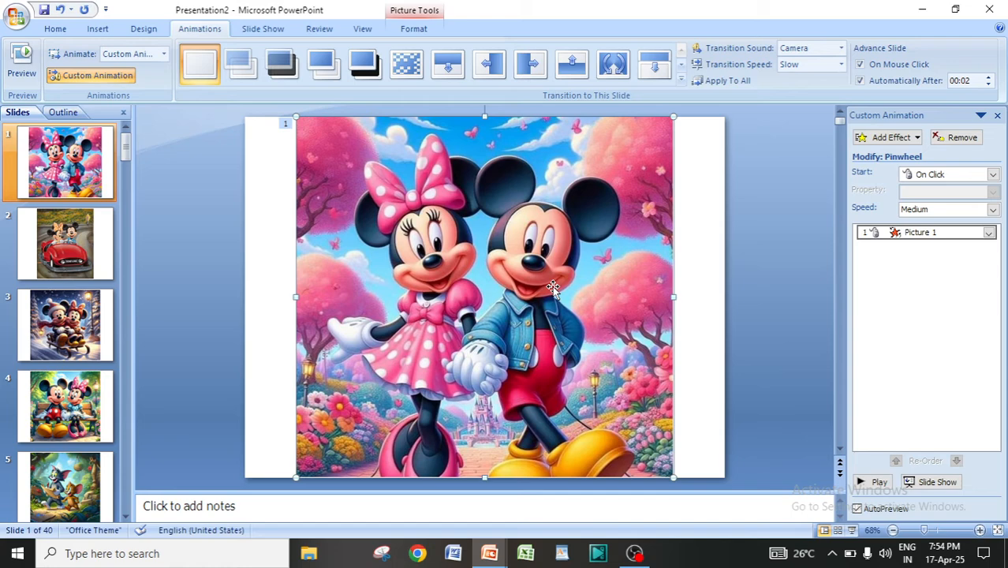
{"action": "left_click", "coordinate": [913, 232]}
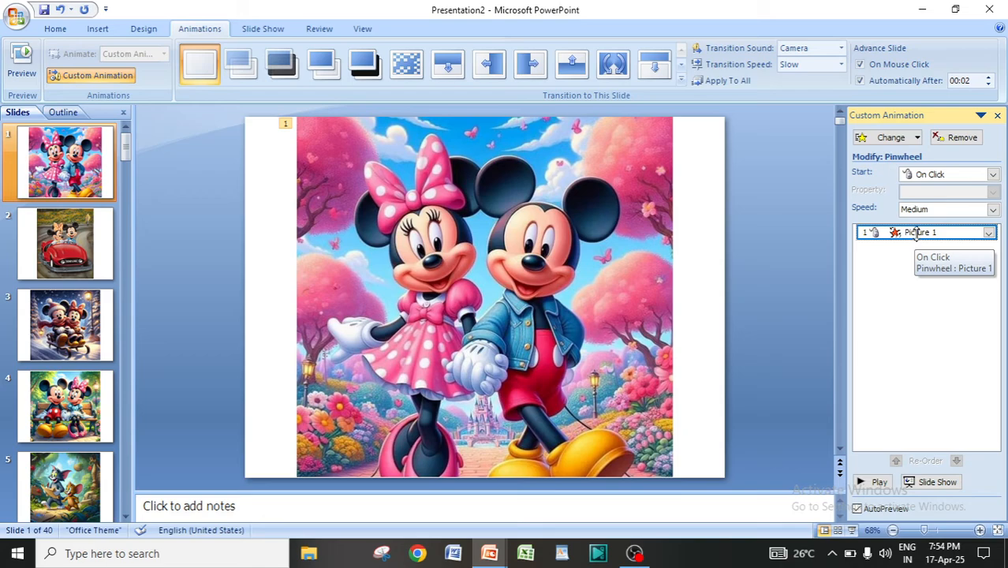
{"action": "left_click", "coordinate": [951, 138]}
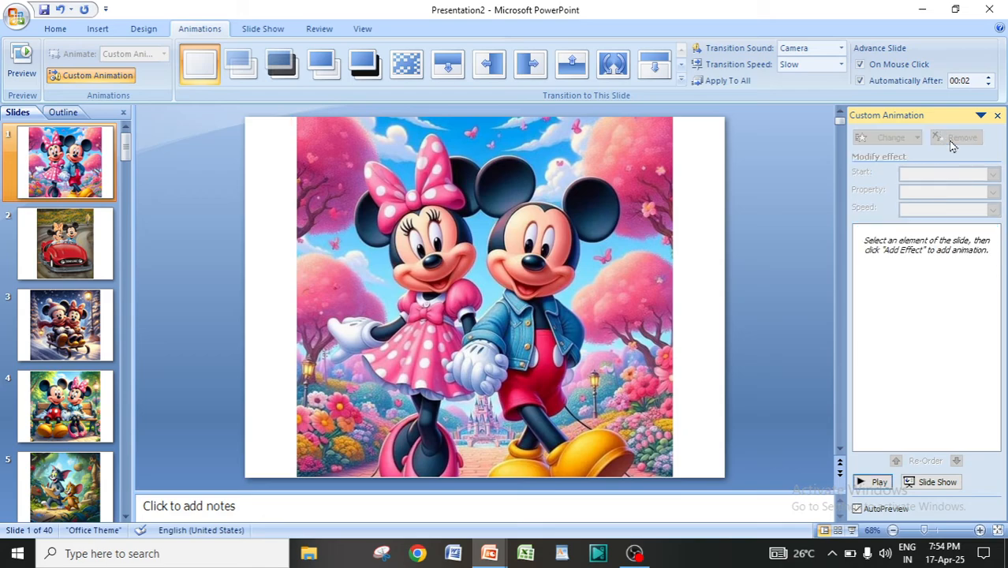
Step: Review the full list of Basic, Subtle, Moderate and Exciting exit effects for the first slide's picture, and close it without adding one
{"action": "left_click", "coordinate": [527, 262]}
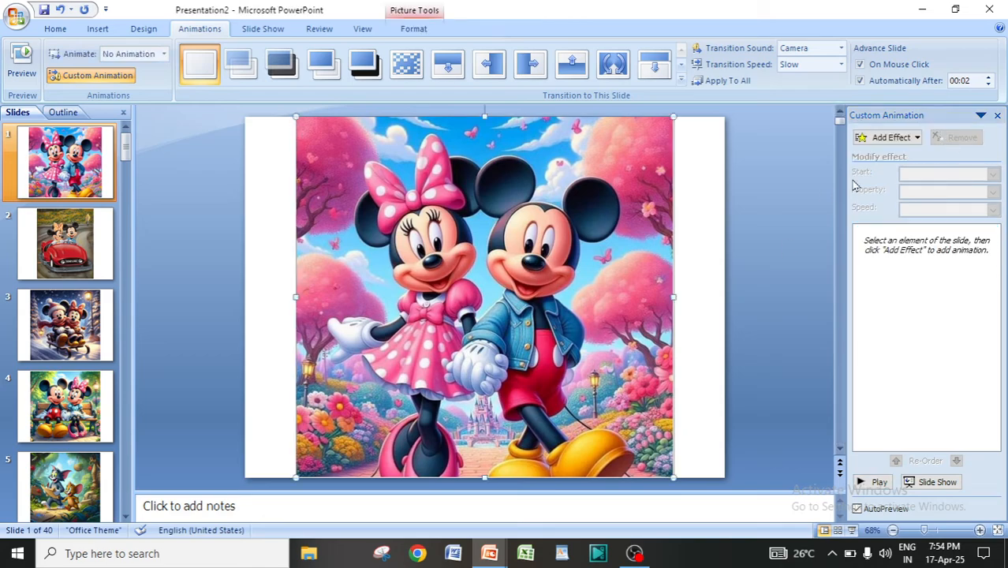
{"action": "left_click", "coordinate": [896, 140]}
{"action": "mouse_move", "coordinate": [868, 156]}
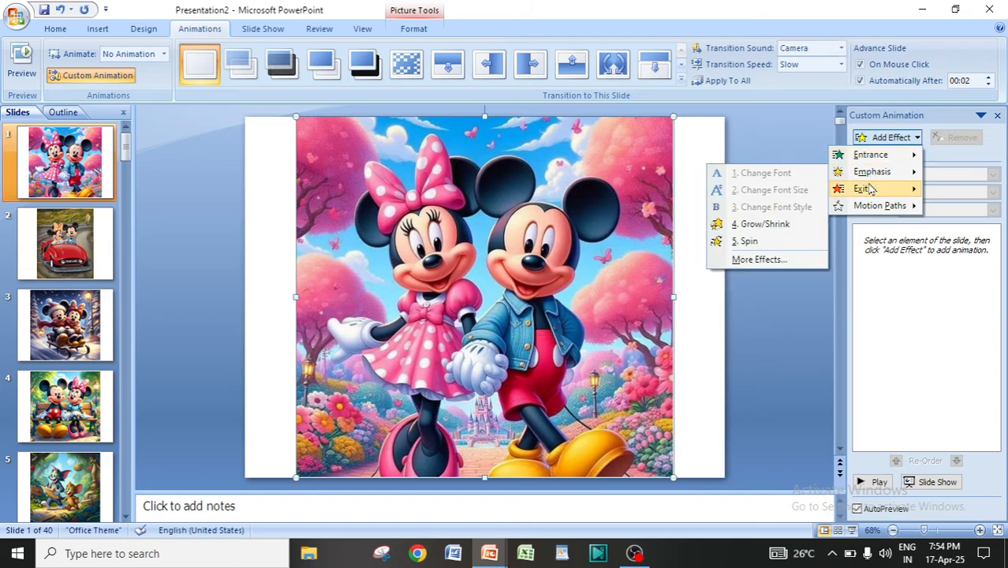
{"action": "mouse_move", "coordinate": [868, 190]}
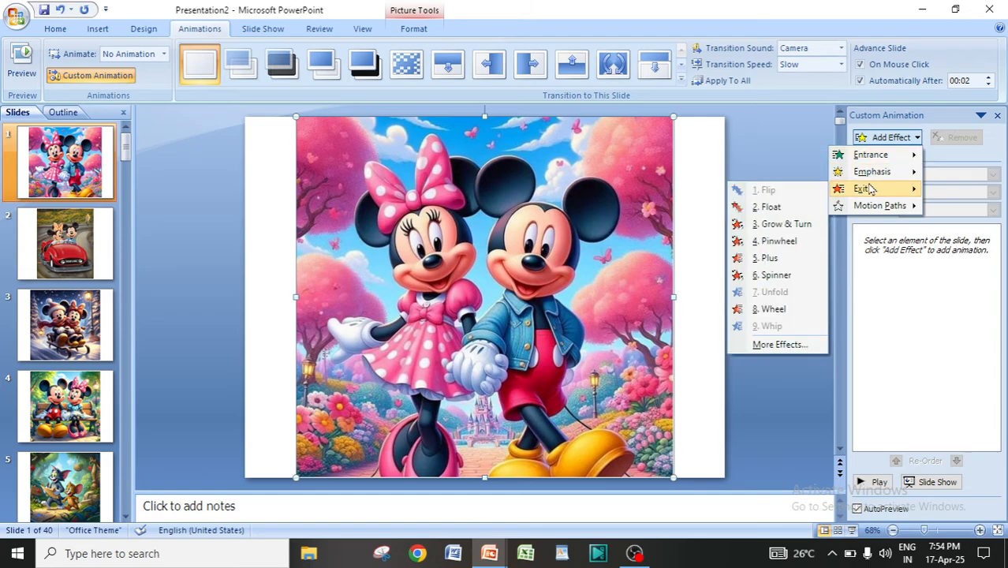
{"action": "left_click", "coordinate": [770, 344]}
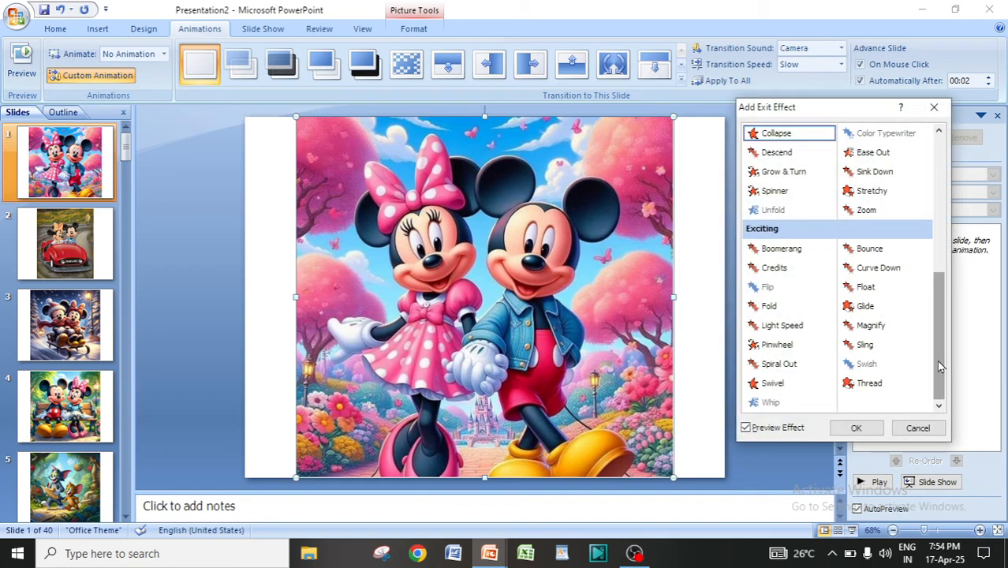
{"action": "left_click_drag", "start_coordinate": [939, 364], "coordinate": [929, 229]}
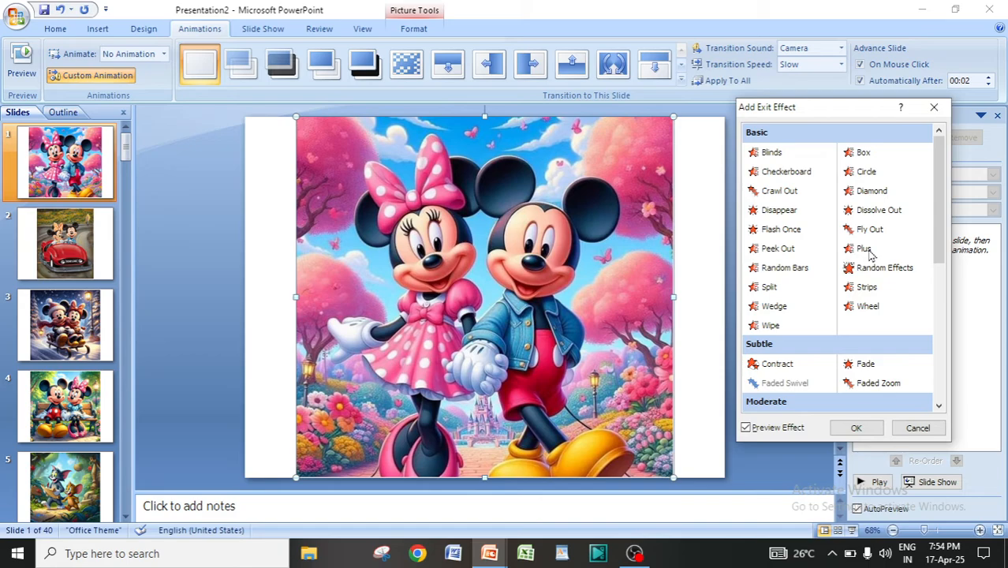
{"action": "scroll", "coordinate": [869, 252], "scroll_direction": "down", "scroll_amount": 4}
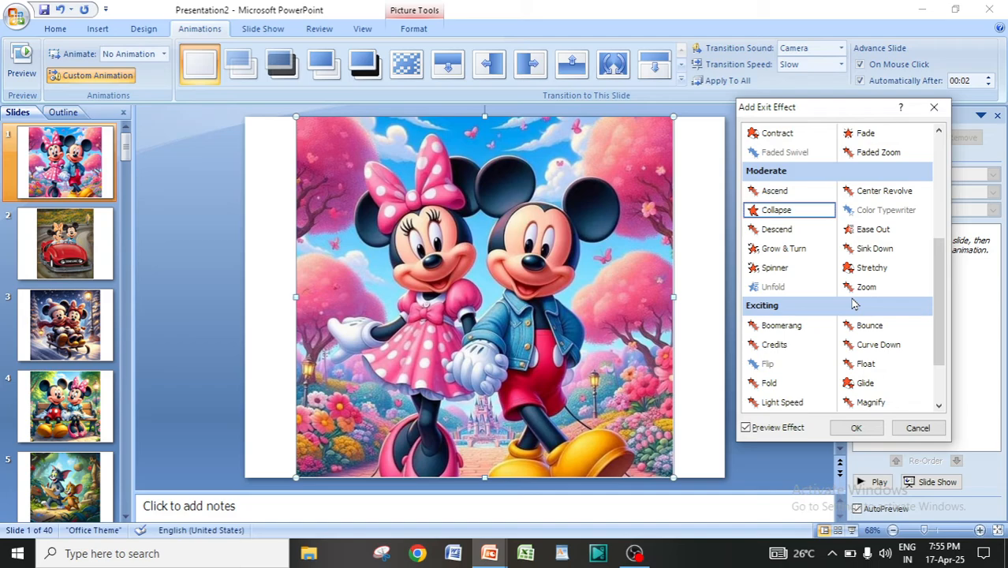
{"action": "scroll", "coordinate": [854, 304], "scroll_direction": "up", "scroll_amount": 4}
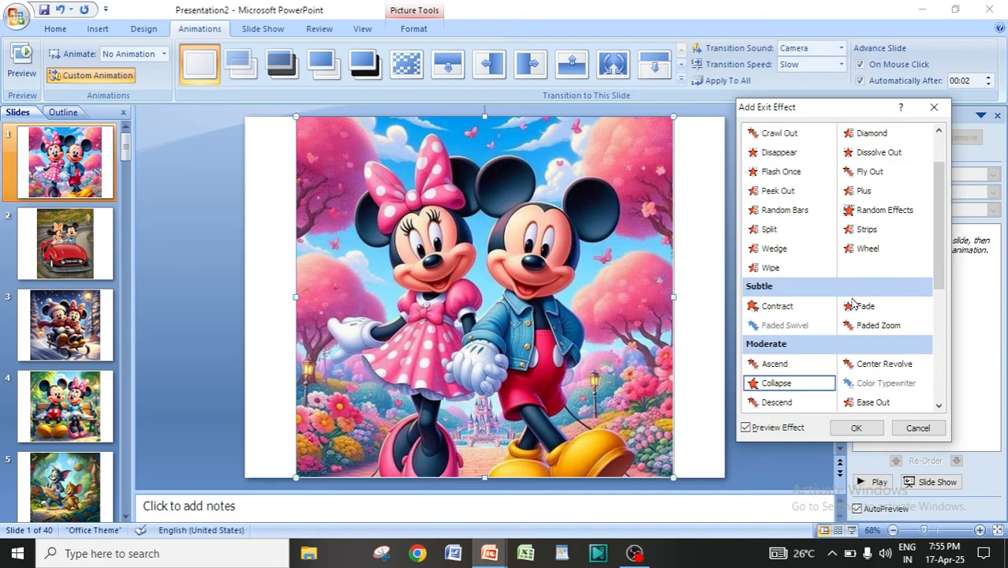
{"action": "scroll", "coordinate": [854, 304], "scroll_direction": "down", "scroll_amount": 4}
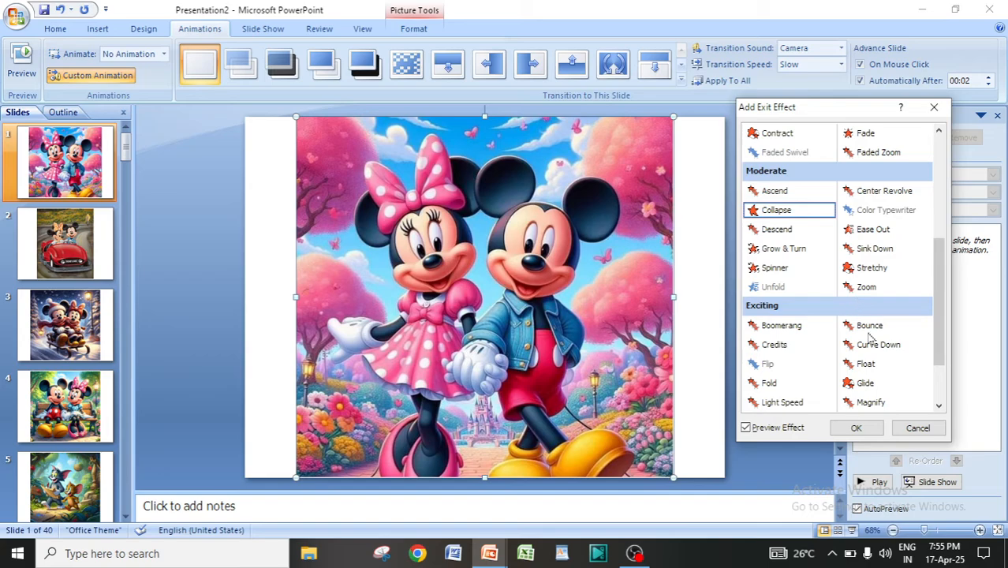
{"action": "scroll", "coordinate": [867, 333], "scroll_direction": "up", "scroll_amount": 4}
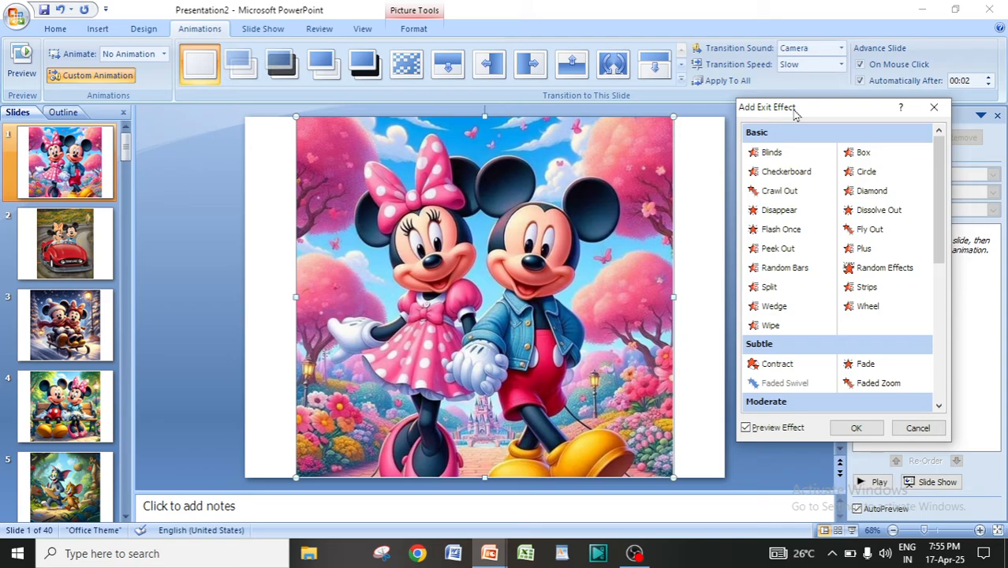
{"action": "left_click", "coordinate": [934, 107]}
Step: Open the full list of motion paths for the picture and preview the Basic Circle, Diamond, Heart, Right Triangle and Square paths
{"action": "left_click", "coordinate": [879, 136]}
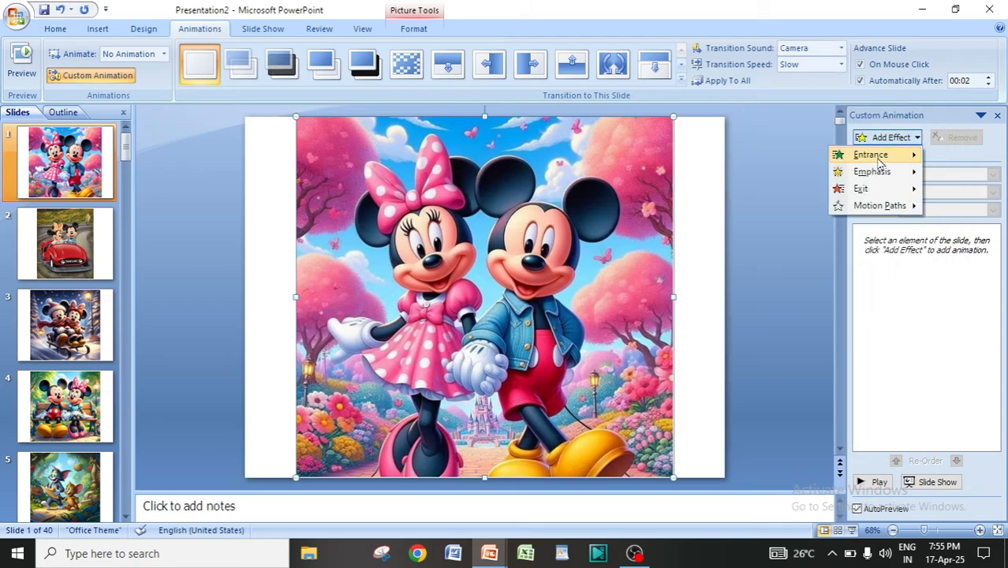
{"action": "mouse_move", "coordinate": [875, 161]}
{"action": "mouse_move", "coordinate": [878, 192]}
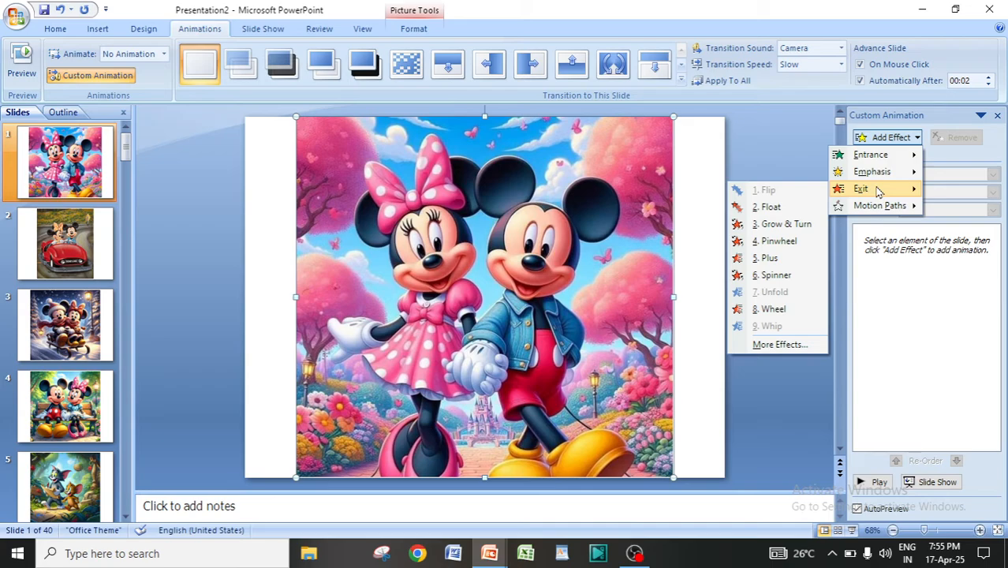
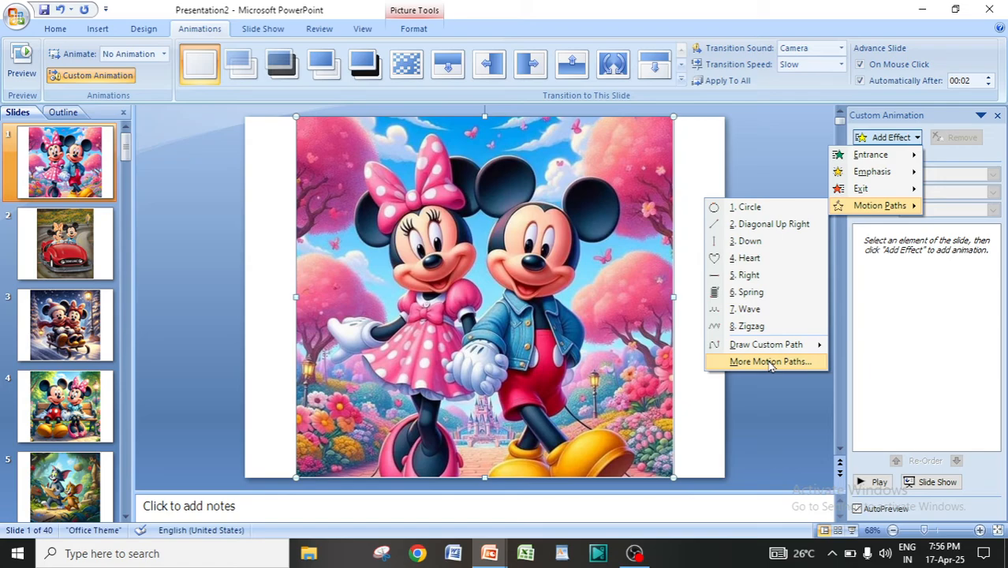
{"action": "left_click", "coordinate": [770, 362]}
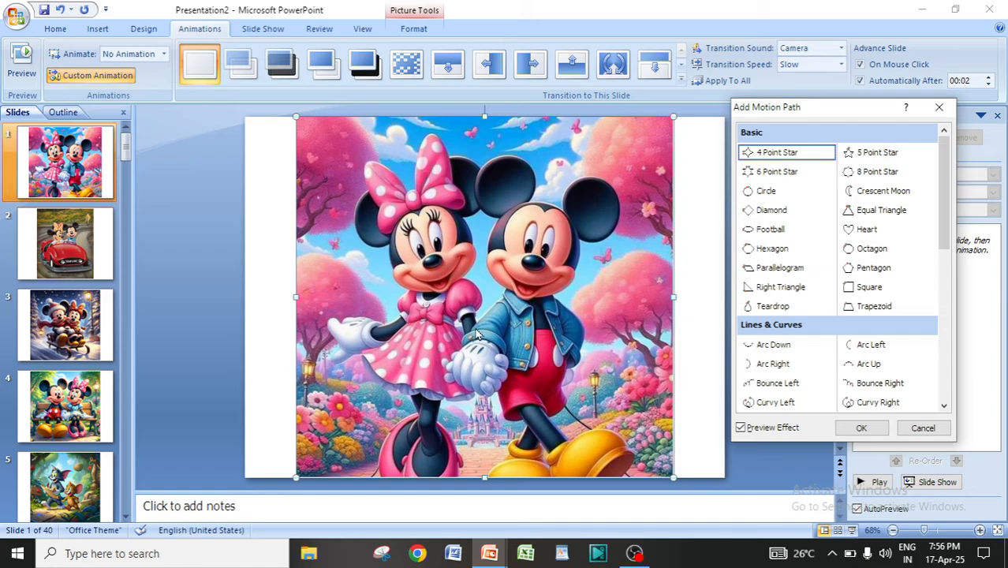
{"action": "left_click", "coordinate": [775, 194]}
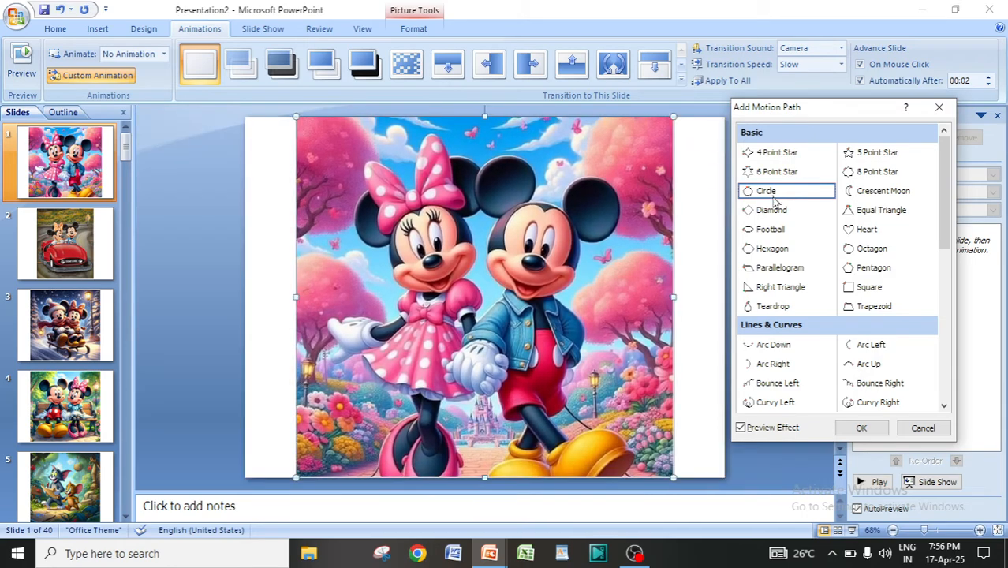
{"action": "left_click", "coordinate": [773, 211]}
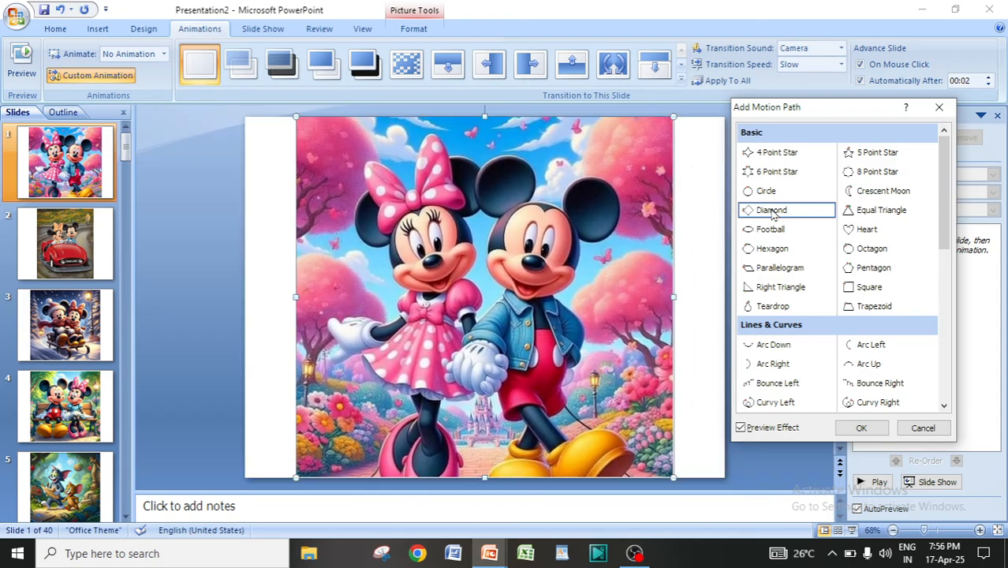
{"action": "left_click", "coordinate": [868, 230]}
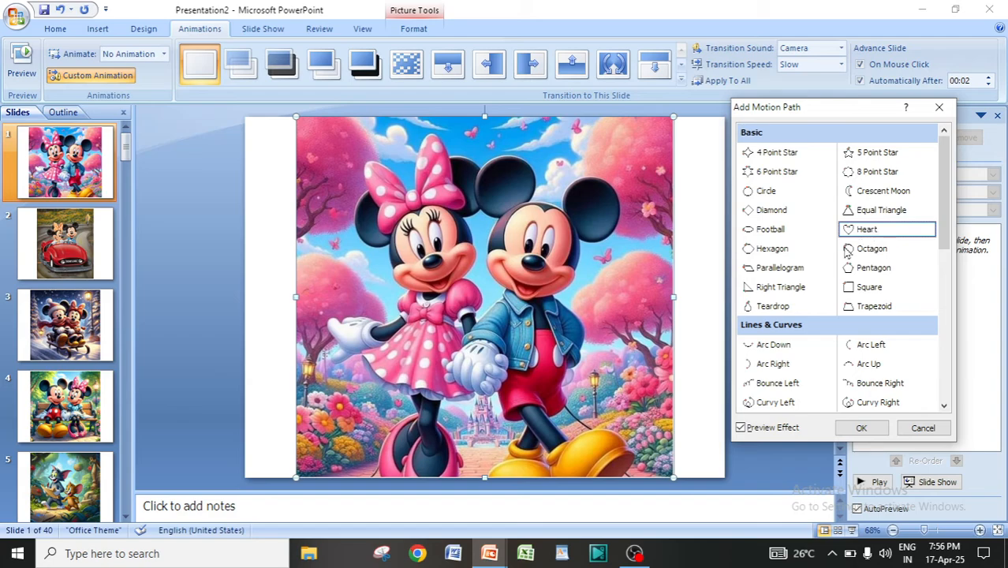
{"action": "left_click", "coordinate": [778, 292]}
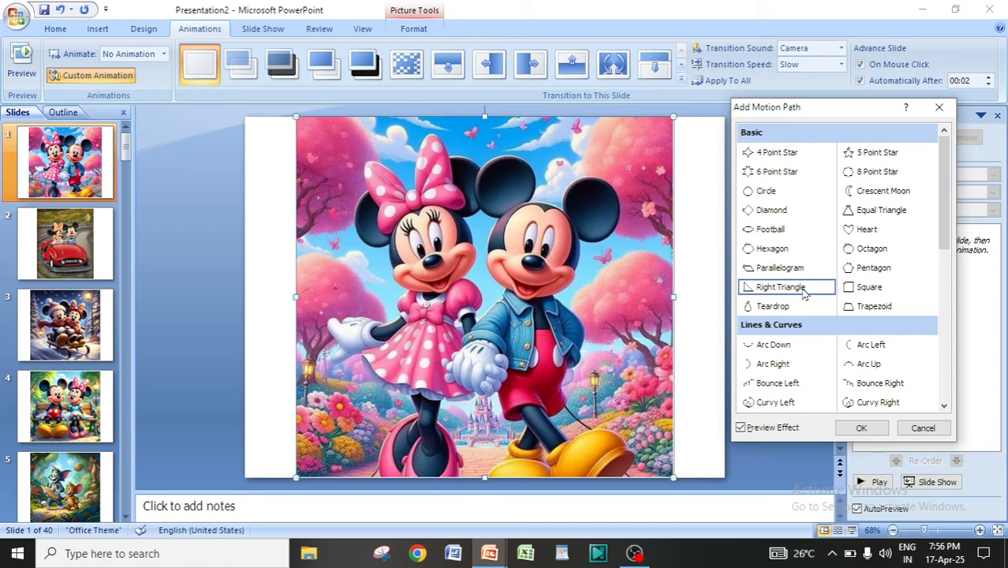
{"action": "left_click", "coordinate": [865, 291]}
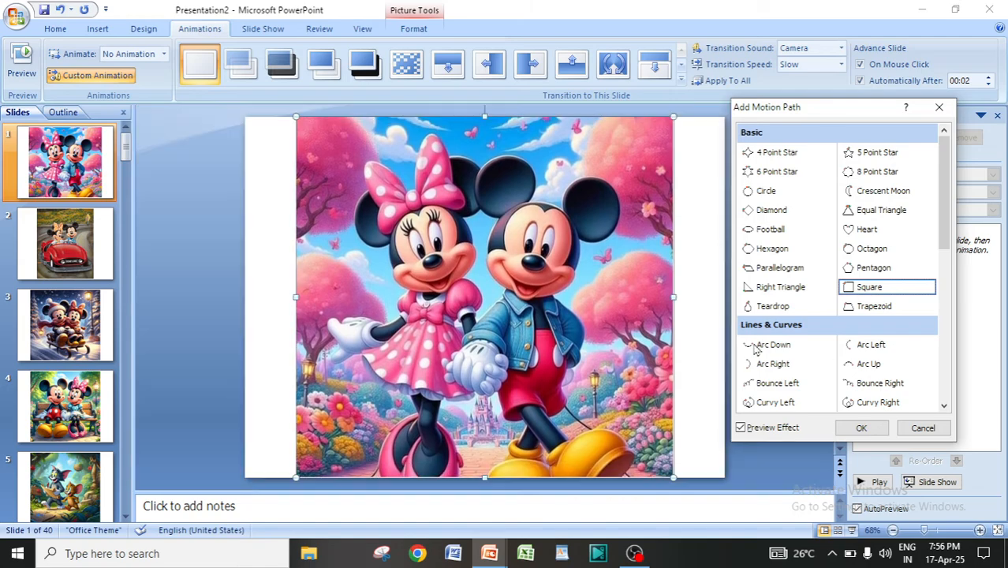
Step: Preview the Bounce Left, Bounce Right, Down, Left and Right motion paths from Lines & Curves on the picture
{"action": "left_click", "coordinate": [781, 384]}
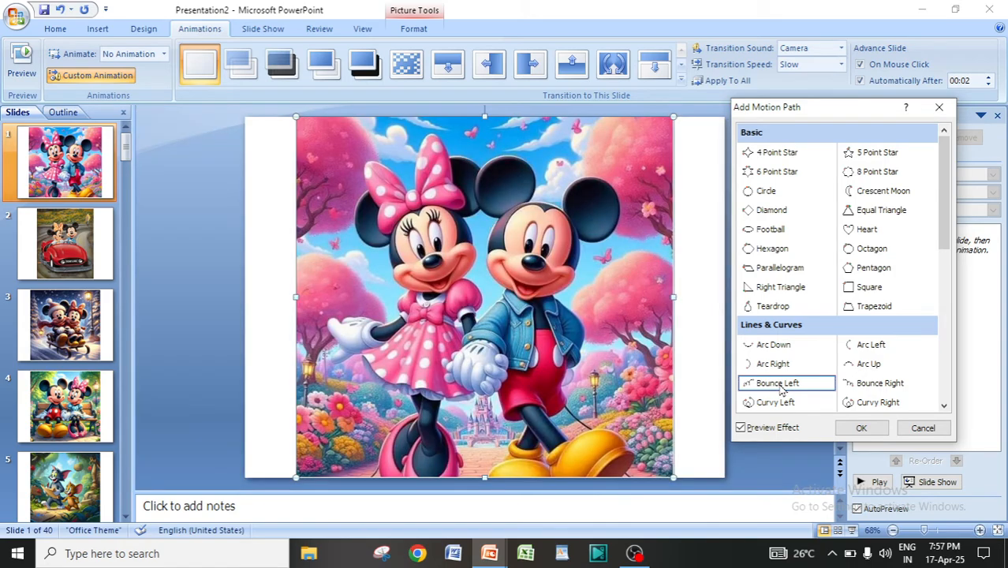
{"action": "left_click", "coordinate": [872, 385]}
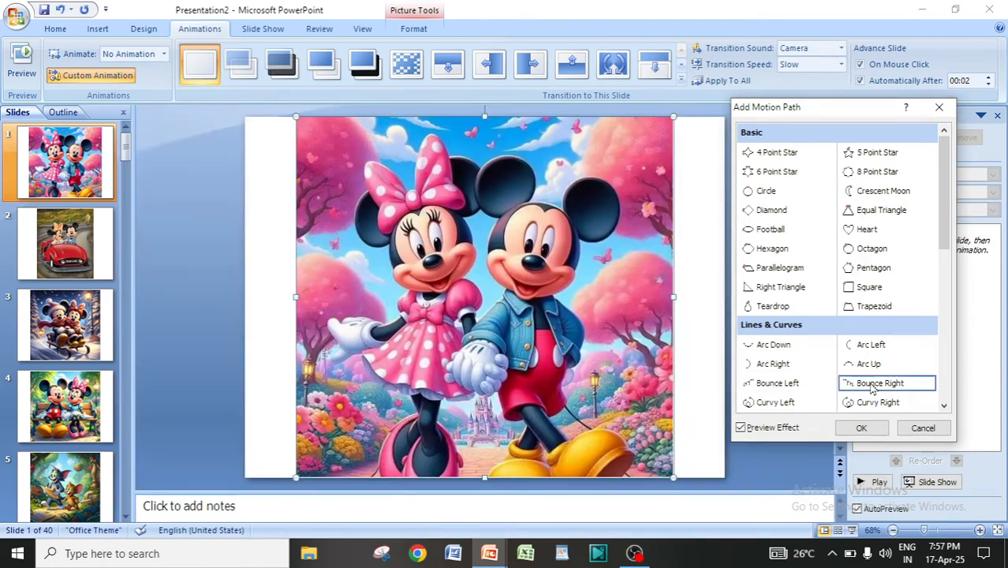
{"action": "scroll", "coordinate": [869, 381], "scroll_direction": "down", "scroll_amount": 2}
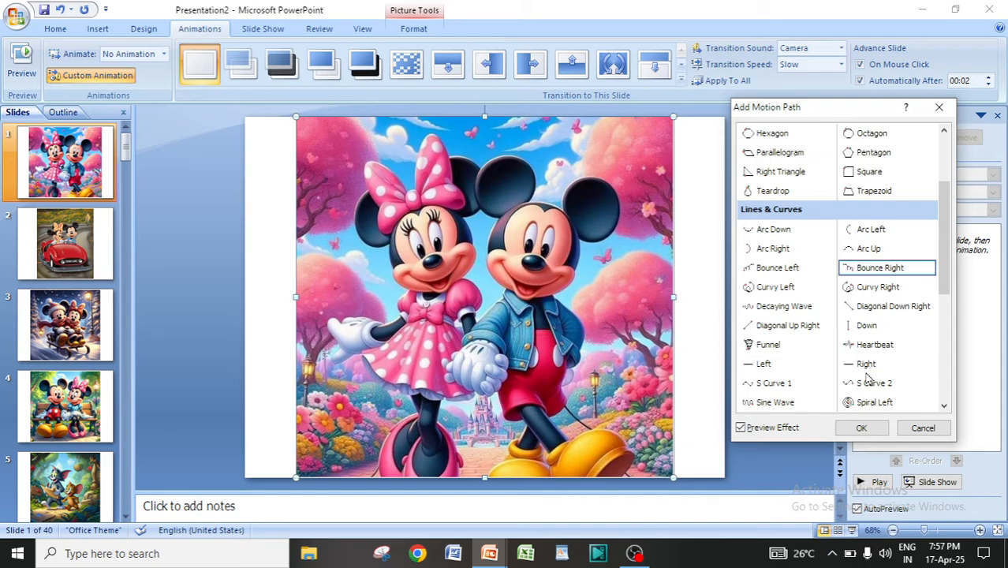
{"action": "left_click", "coordinate": [865, 326]}
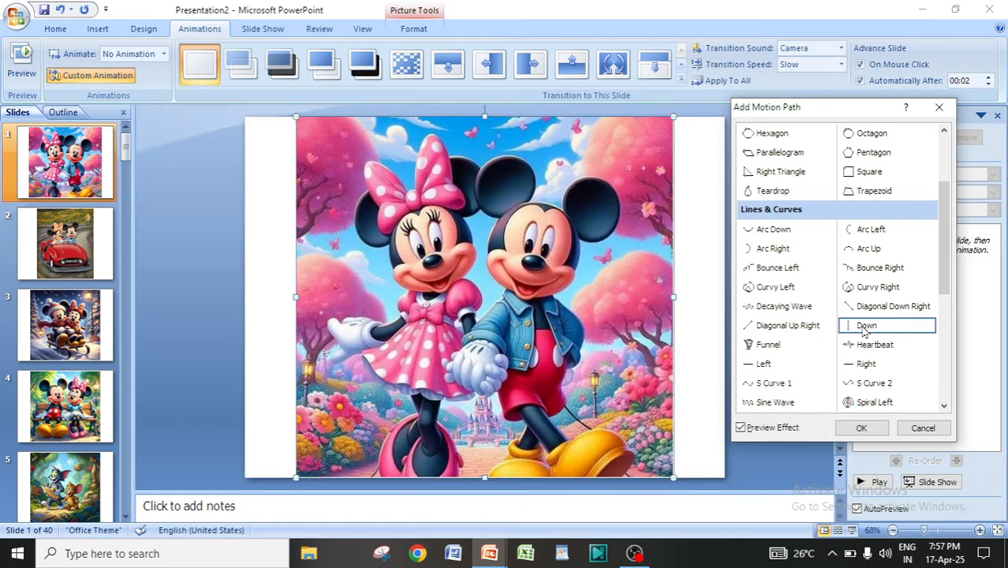
{"action": "left_click", "coordinate": [773, 365]}
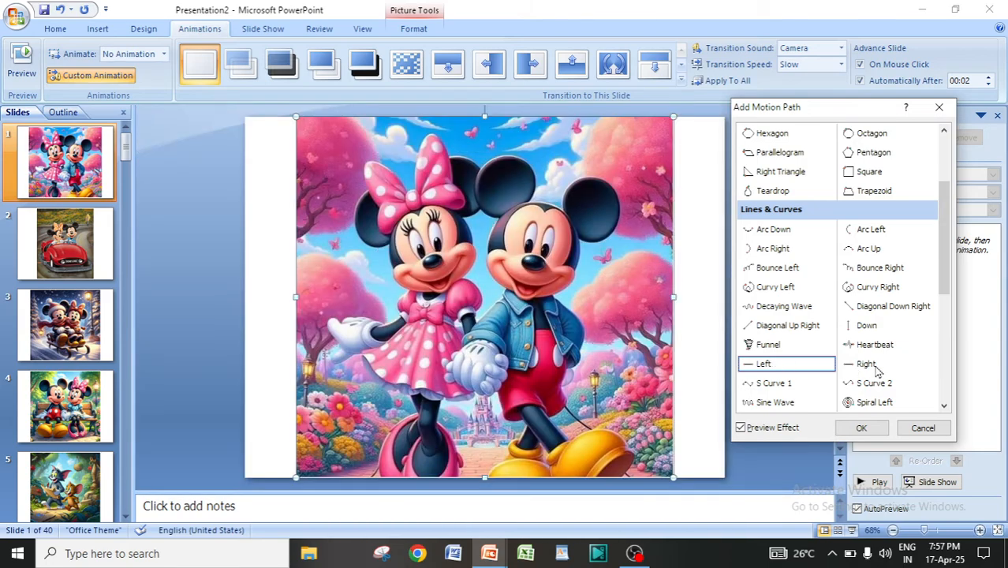
{"action": "left_click", "coordinate": [877, 368]}
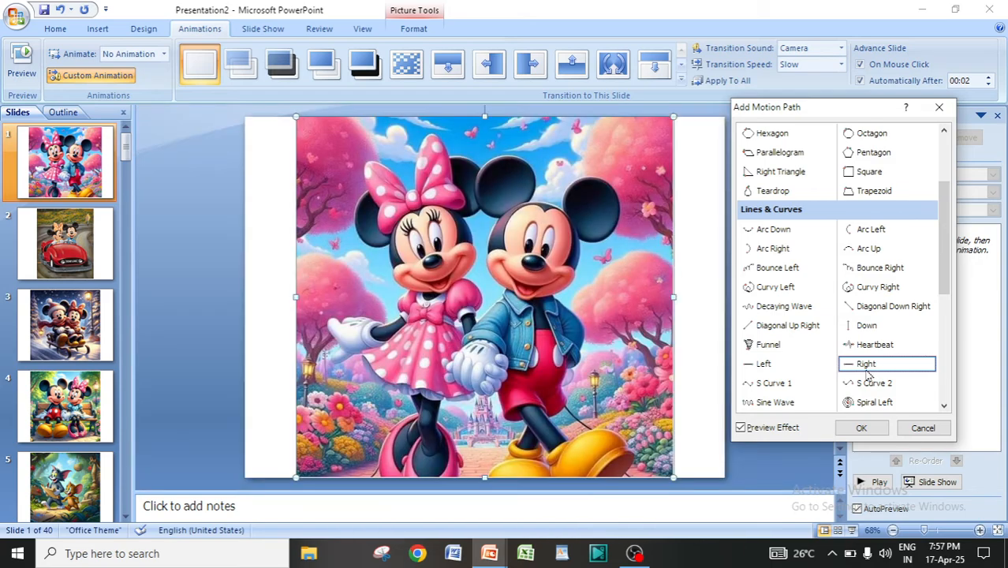
Step: Preview the Spiral Right and Spring motion paths on the picture and look through the Special motion paths
{"action": "scroll", "coordinate": [868, 375], "scroll_direction": "down", "scroll_amount": 1}
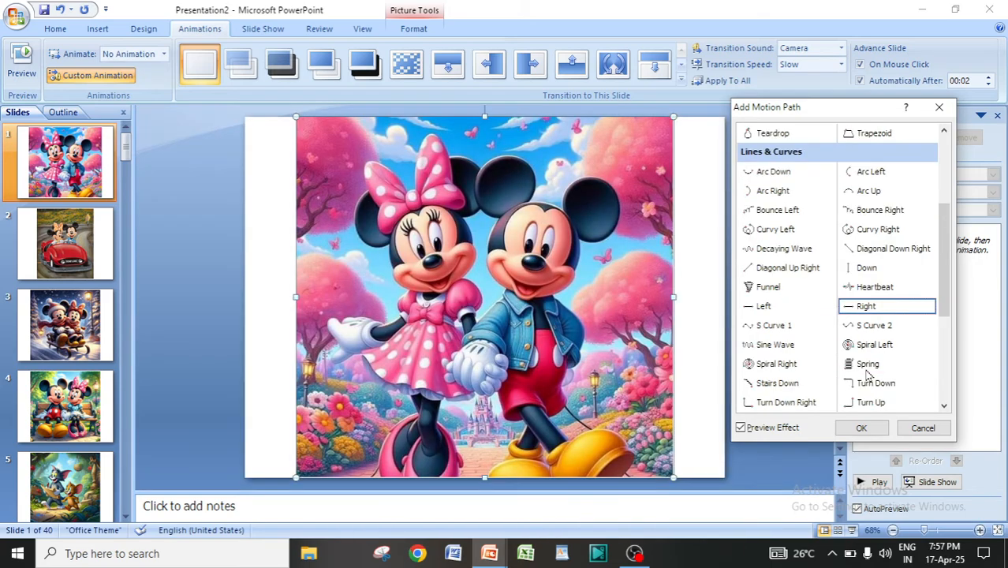
{"action": "left_click", "coordinate": [773, 364]}
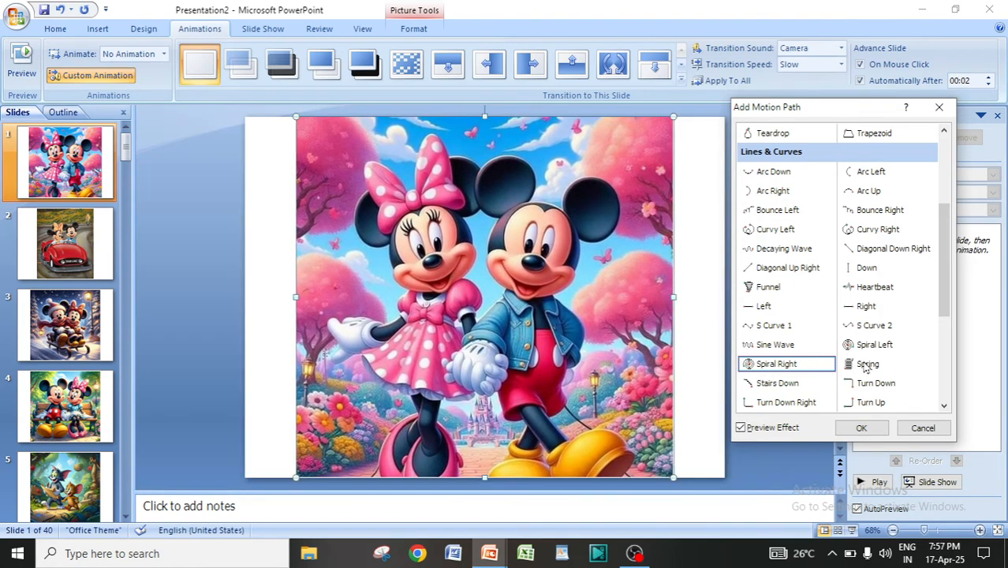
{"action": "left_click", "coordinate": [866, 364]}
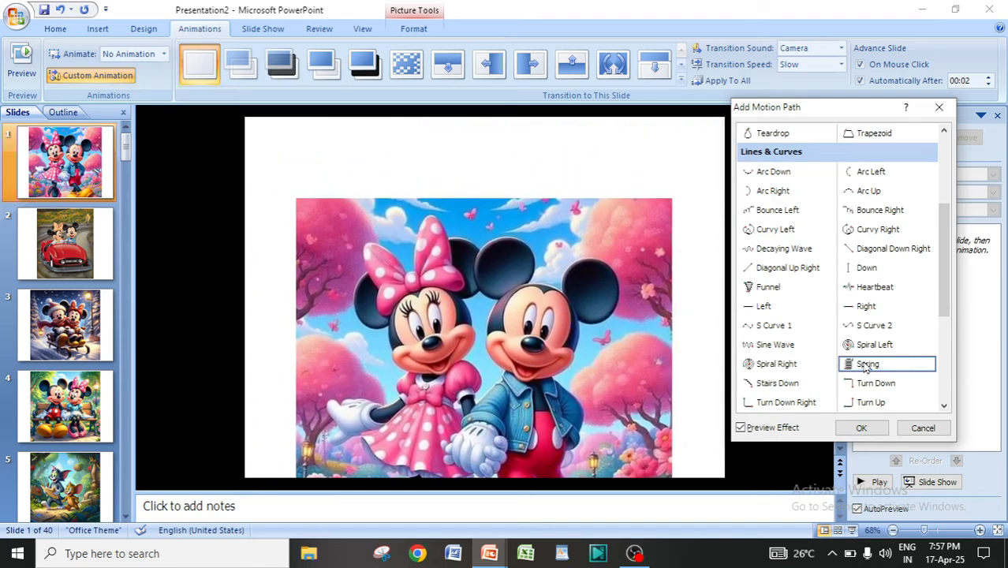
{"action": "scroll", "coordinate": [866, 366], "scroll_direction": "down", "scroll_amount": 4}
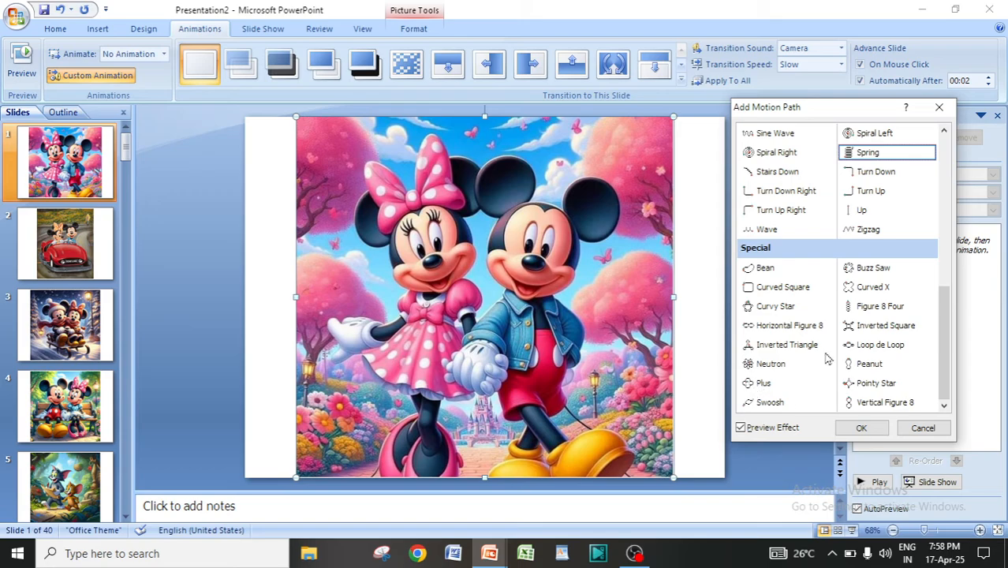
{"action": "scroll", "coordinate": [872, 385], "scroll_direction": "up", "scroll_amount": 7}
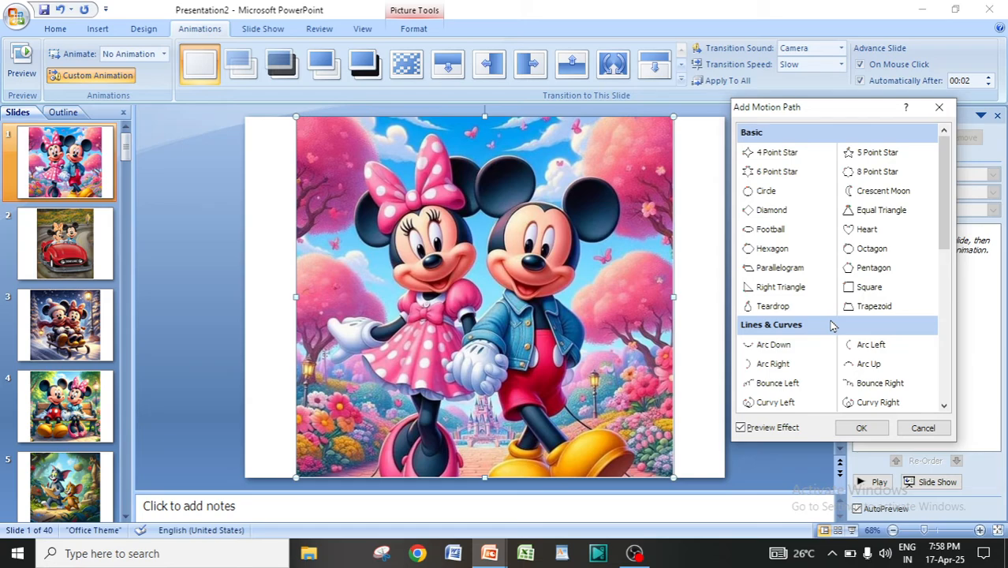
Step: Add the Down motion path from Lines & Curves to the first slide's picture and play it
{"action": "scroll", "coordinate": [824, 323], "scroll_direction": "down", "scroll_amount": 6}
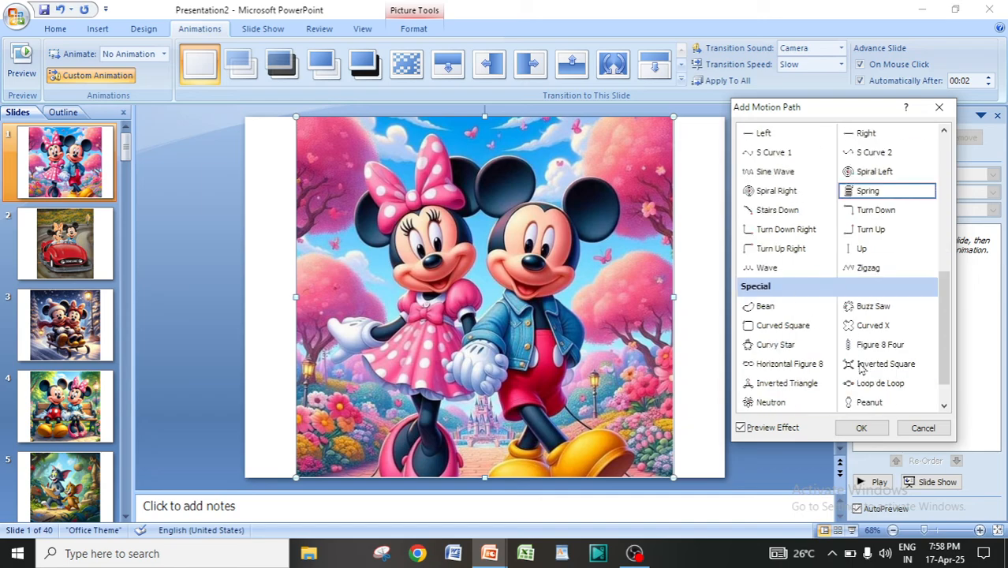
{"action": "scroll", "coordinate": [857, 347], "scroll_direction": "up", "scroll_amount": 5}
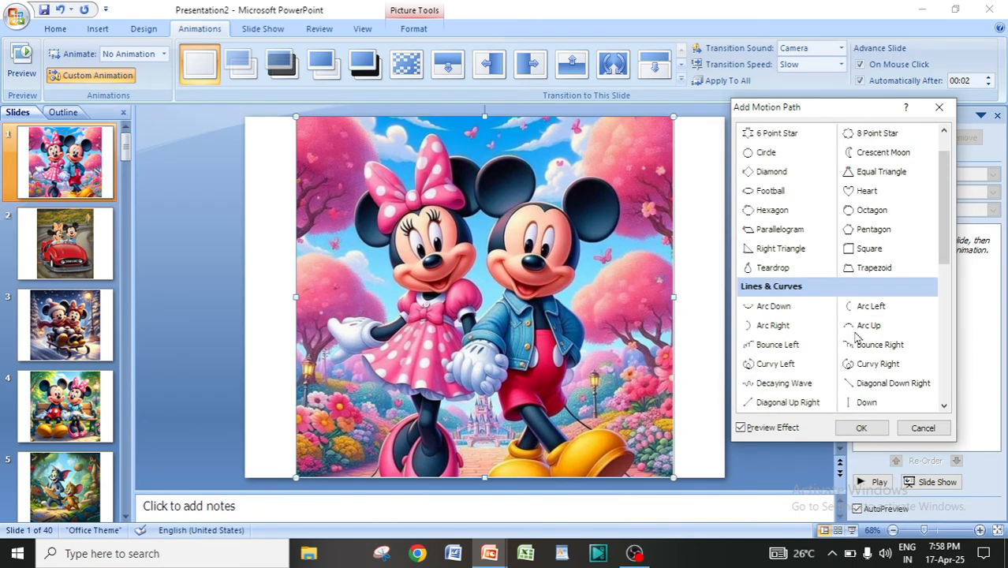
{"action": "scroll", "coordinate": [856, 336], "scroll_direction": "down", "scroll_amount": 1}
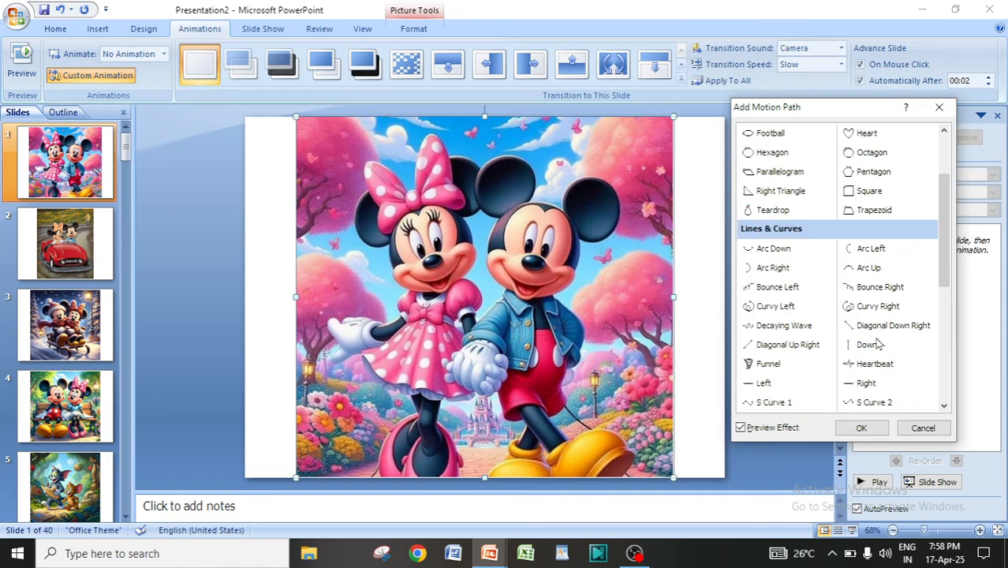
{"action": "left_click", "coordinate": [864, 347]}
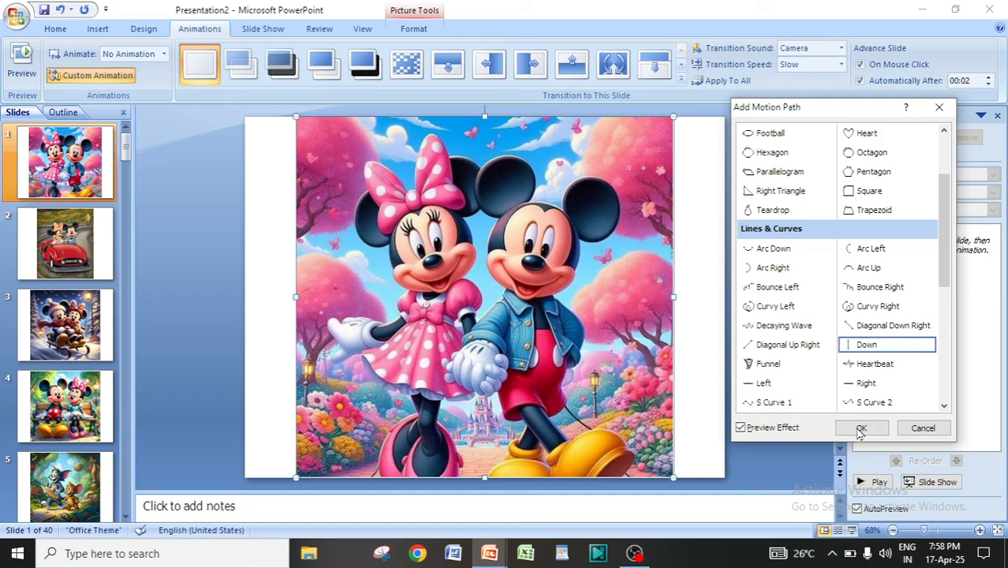
{"action": "left_click", "coordinate": [861, 431]}
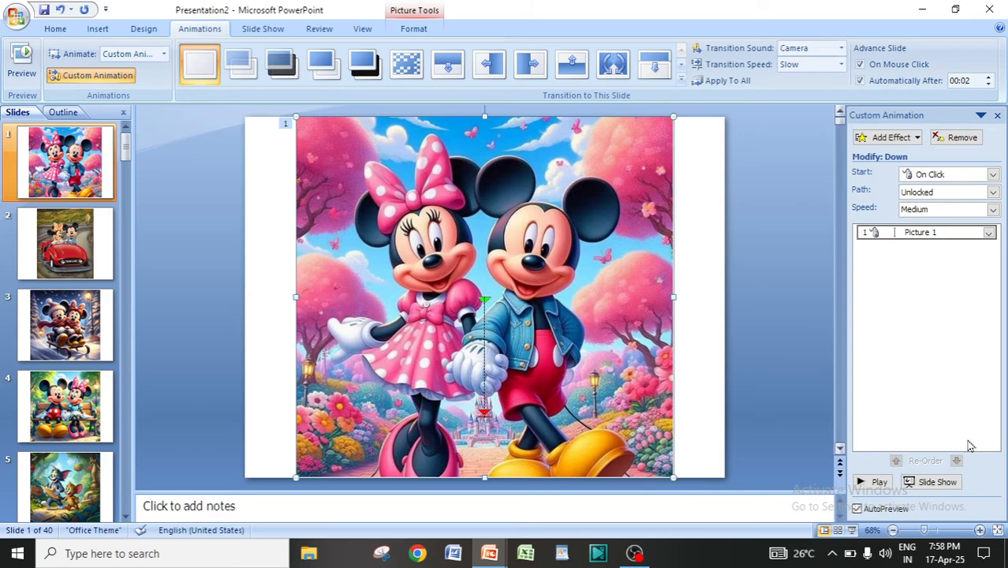
{"action": "left_click", "coordinate": [875, 482]}
Step: Move the Down path to the white margin right of the picture, stretch both ends to nearly the slide's full height, and play it
{"action": "mouse_move", "coordinate": [485, 329]}
{"action": "left_mouse_down"}
{"action": "mouse_move", "coordinate": [711, 280]}
{"action": "mouse_move", "coordinate": [696, 263]}
{"action": "left_mouse_up"}
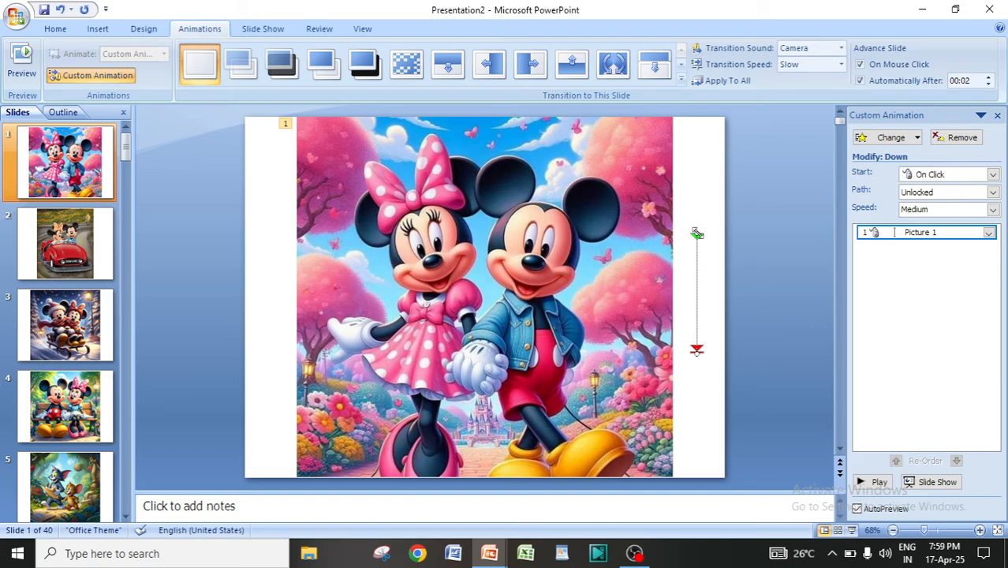
{"action": "left_click_drag", "start_coordinate": [697, 234], "coordinate": [701, 130]}
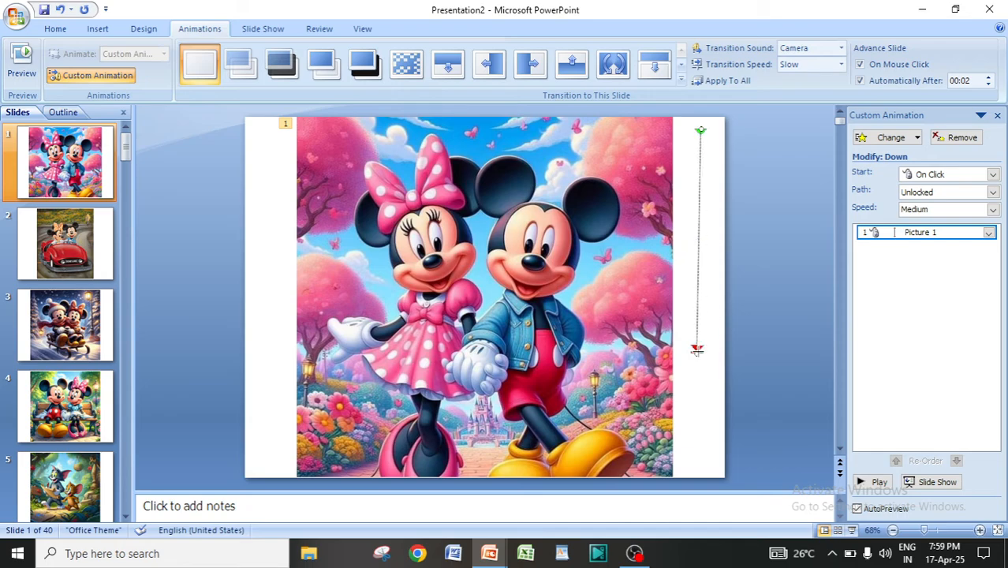
{"action": "mouse_move", "coordinate": [698, 350]}
{"action": "left_mouse_down"}
{"action": "mouse_move", "coordinate": [697, 473]}
{"action": "mouse_move", "coordinate": [693, 459]}
{"action": "left_mouse_up"}
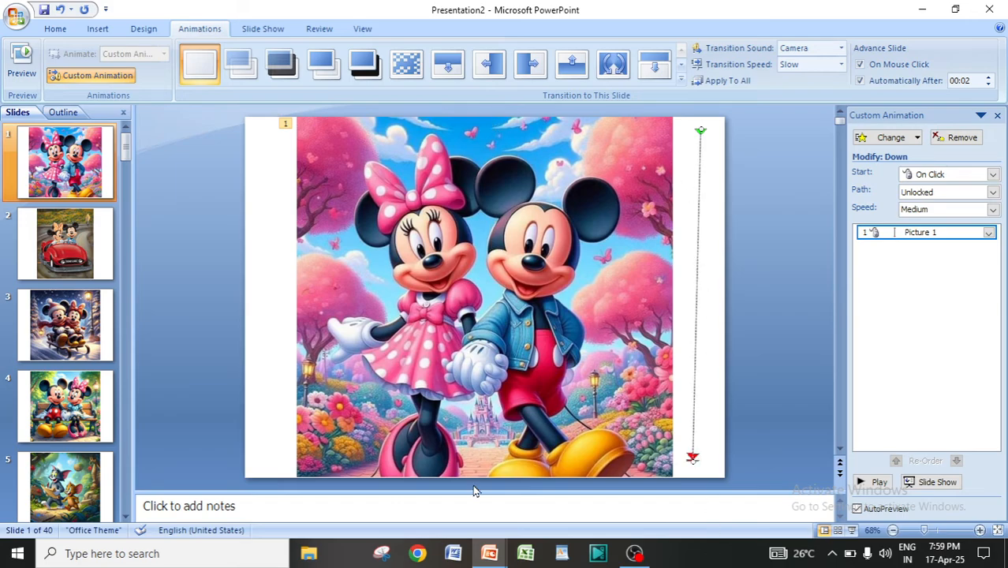
{"action": "left_click", "coordinate": [875, 483]}
Step: Move the lengthened Down path to the picture's middle, the slide's left margin and back to the middle, playing the animation at each position
{"action": "left_click_drag", "start_coordinate": [697, 254], "coordinate": [466, 260]}
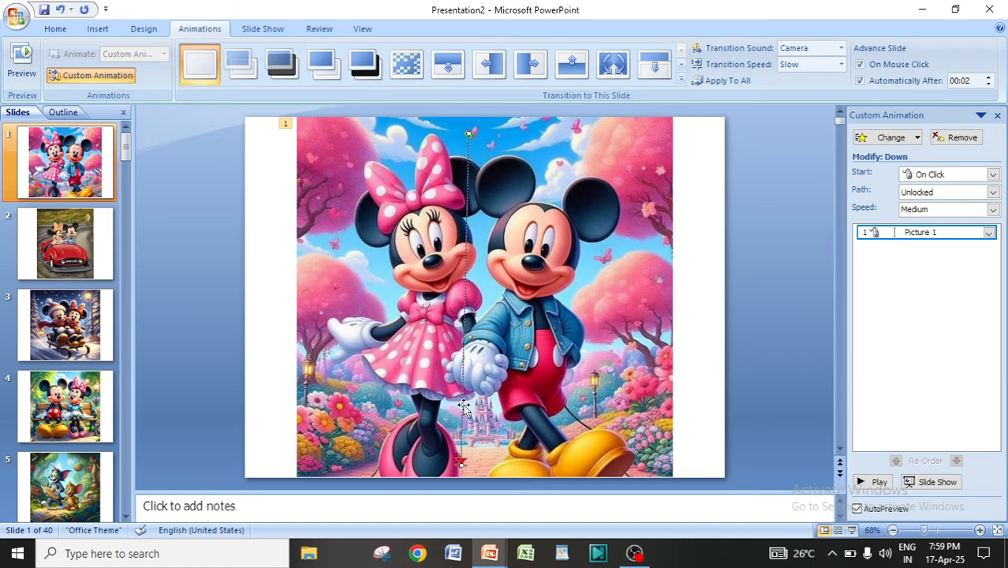
{"action": "left_click", "coordinate": [874, 482]}
{"action": "left_click_drag", "start_coordinate": [465, 246], "coordinate": [270, 243]}
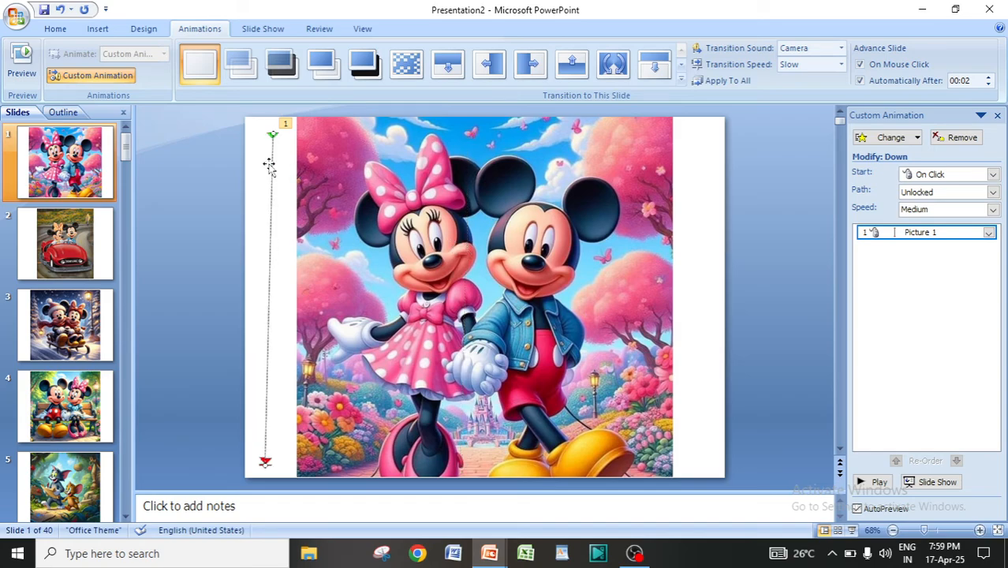
{"action": "left_click", "coordinate": [873, 482]}
{"action": "left_click_drag", "start_coordinate": [270, 234], "coordinate": [477, 233]}
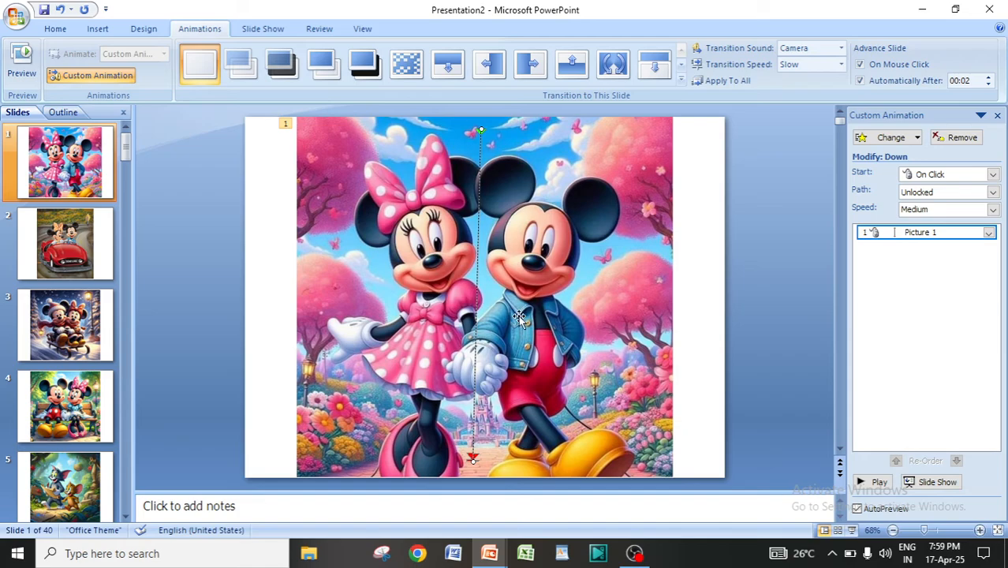
{"action": "left_click", "coordinate": [876, 482]}
Step: View the full list of replacement motion paths without choosing one, and remove the Down path from the picture
{"action": "left_click", "coordinate": [892, 138]}
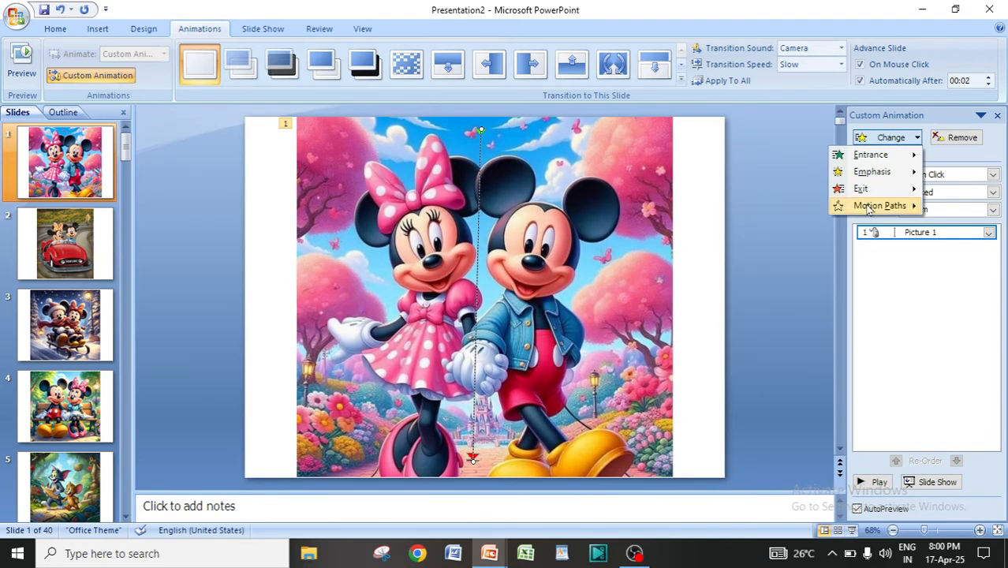
{"action": "mouse_move", "coordinate": [869, 207]}
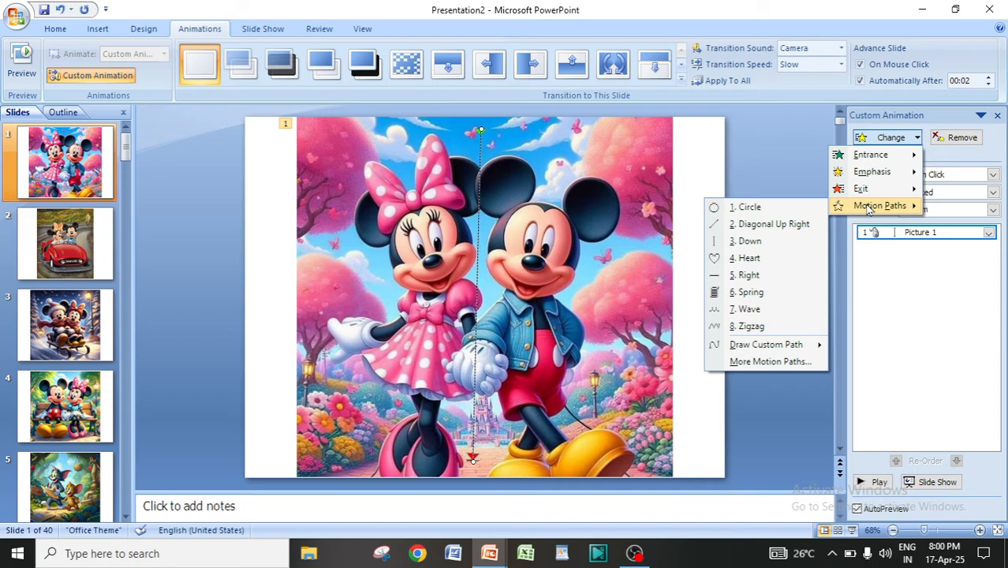
{"action": "left_click", "coordinate": [736, 362]}
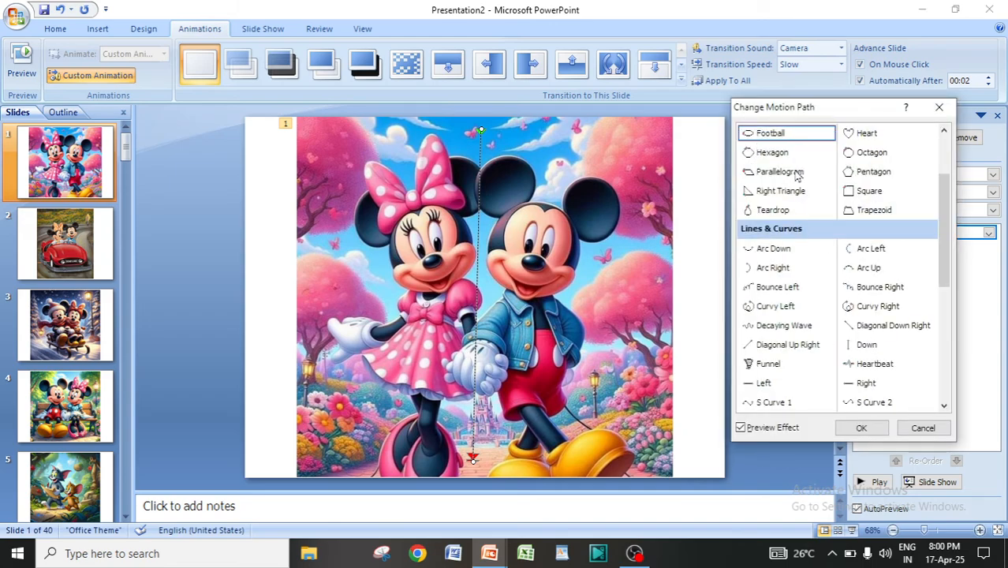
{"action": "left_click", "coordinate": [939, 106]}
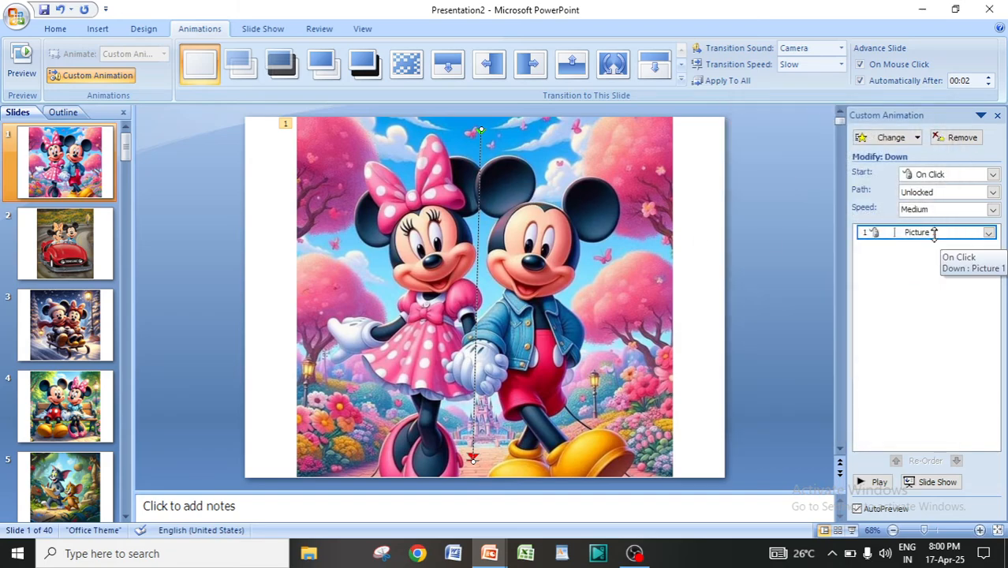
{"action": "left_click", "coordinate": [957, 138]}
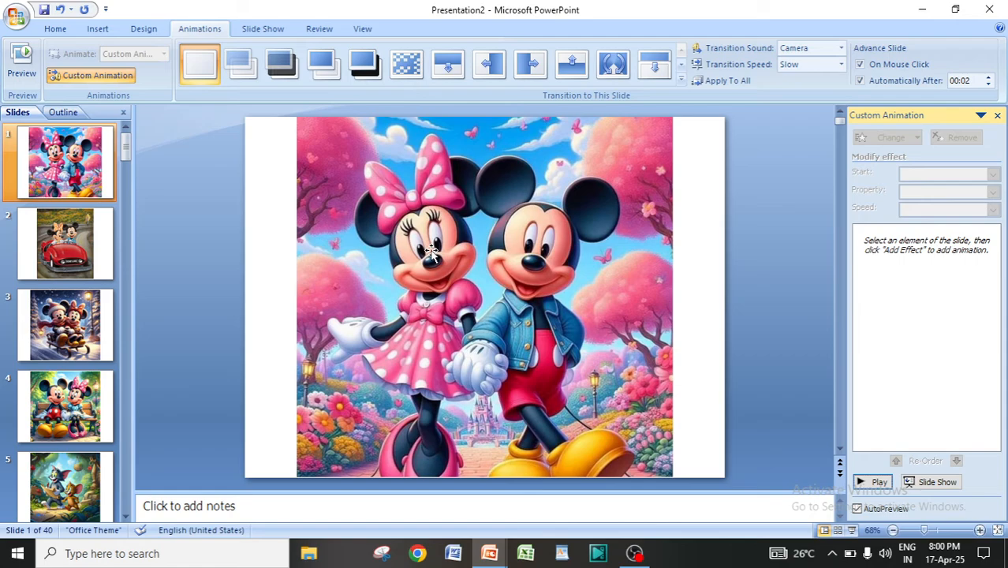
Step: Preview the Left and Right motion paths from Lines & Curves on the picture, and close the list without adding one
{"action": "left_click", "coordinate": [543, 284]}
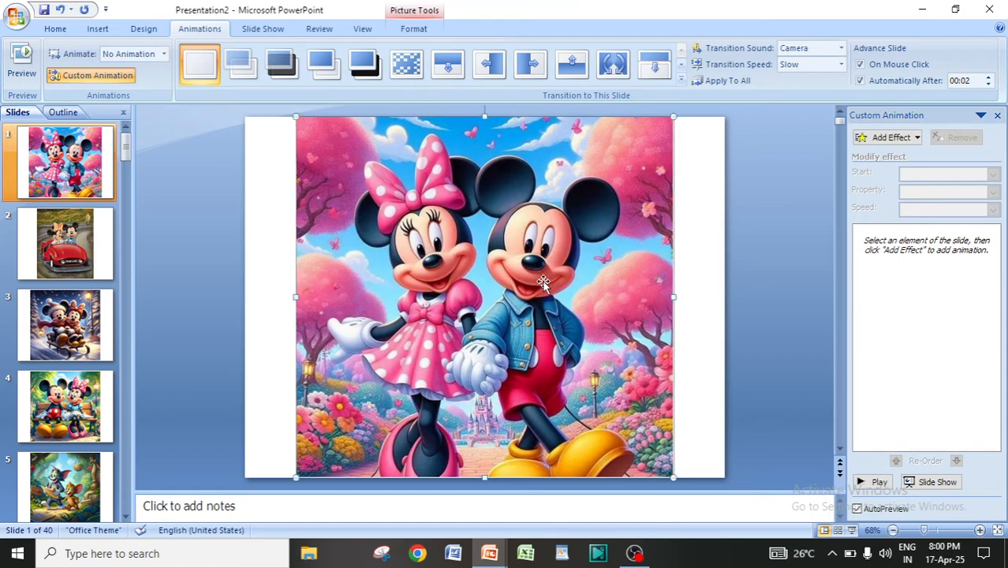
{"action": "left_click", "coordinate": [898, 139]}
{"action": "mouse_move", "coordinate": [891, 212]}
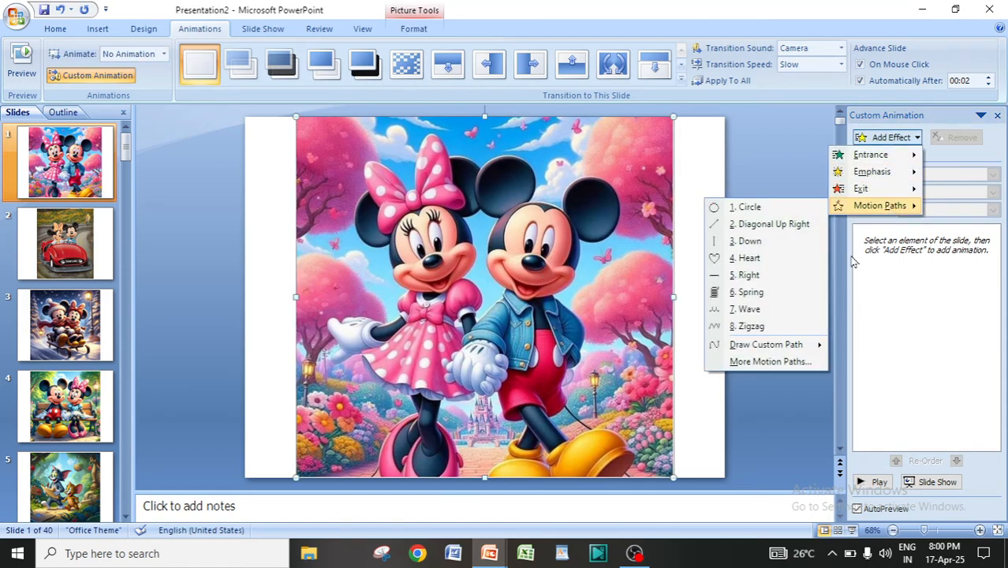
{"action": "left_click", "coordinate": [770, 362]}
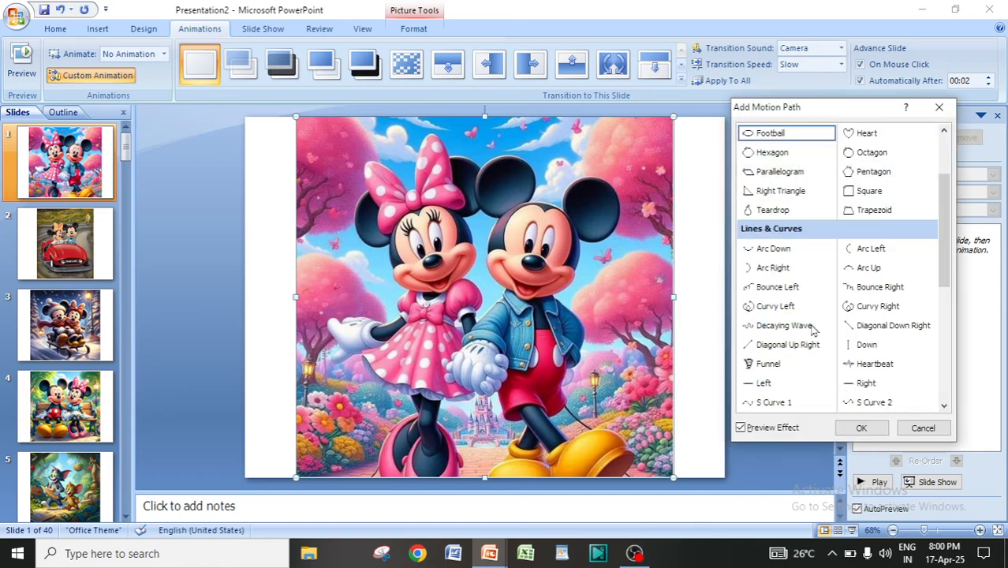
{"action": "left_click", "coordinate": [767, 384]}
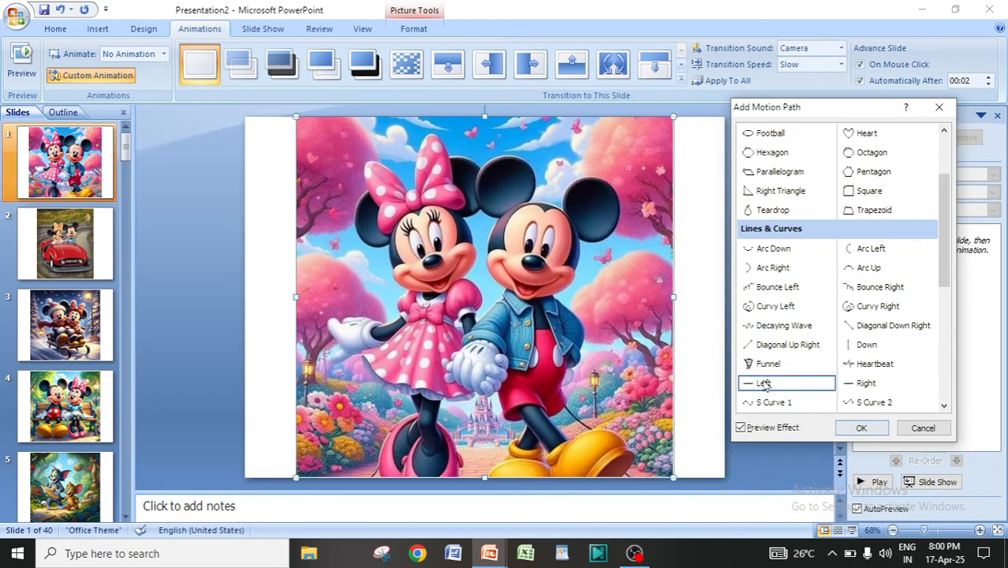
{"action": "left_click", "coordinate": [864, 385]}
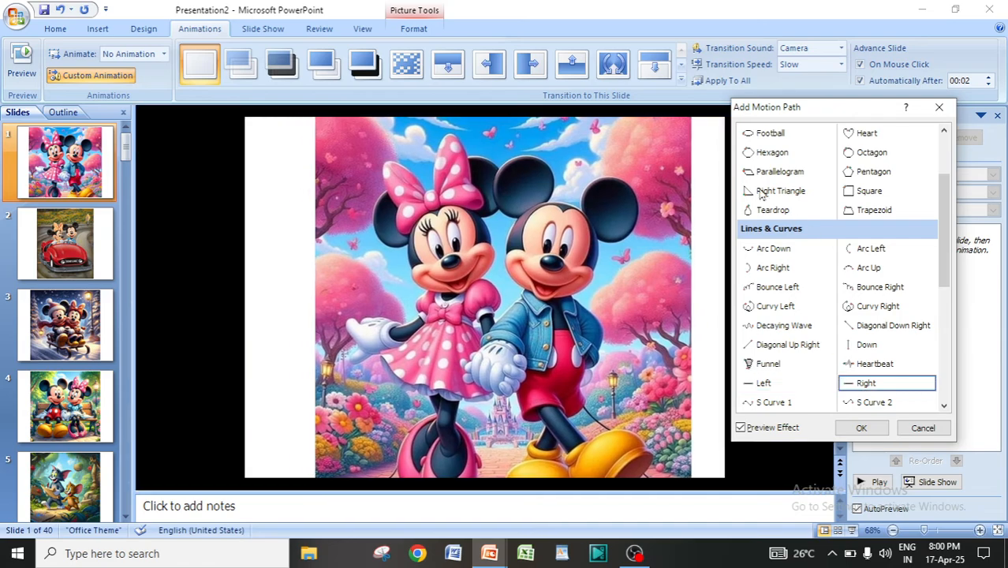
{"action": "scroll", "coordinate": [781, 233], "scroll_direction": "up", "scroll_amount": 2}
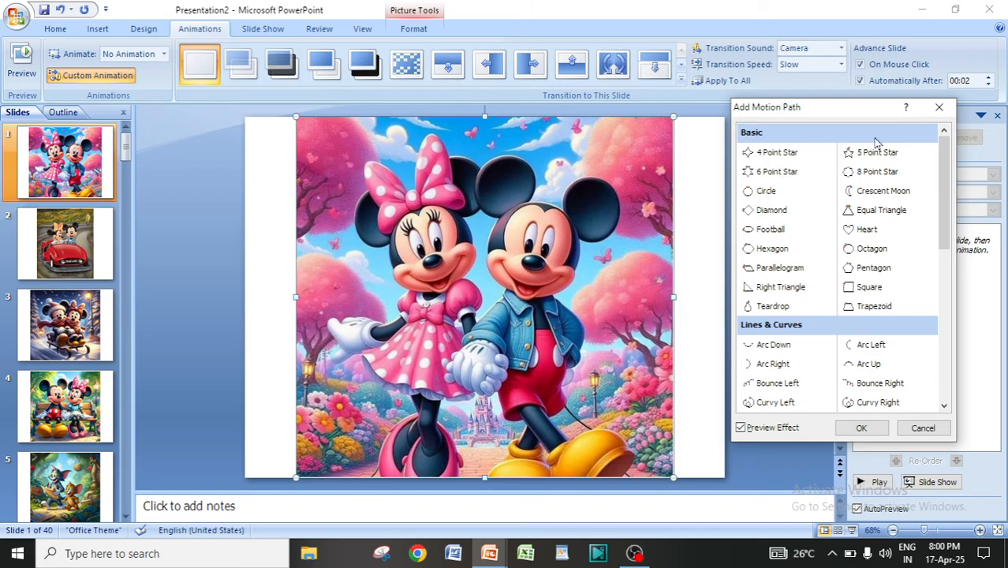
{"action": "left_click", "coordinate": [939, 107]}
Step: Draw a horizontal custom Line motion path for the picture from beyond the slide's left edge to beyond its right edge, and play it
{"action": "left_click", "coordinate": [882, 139]}
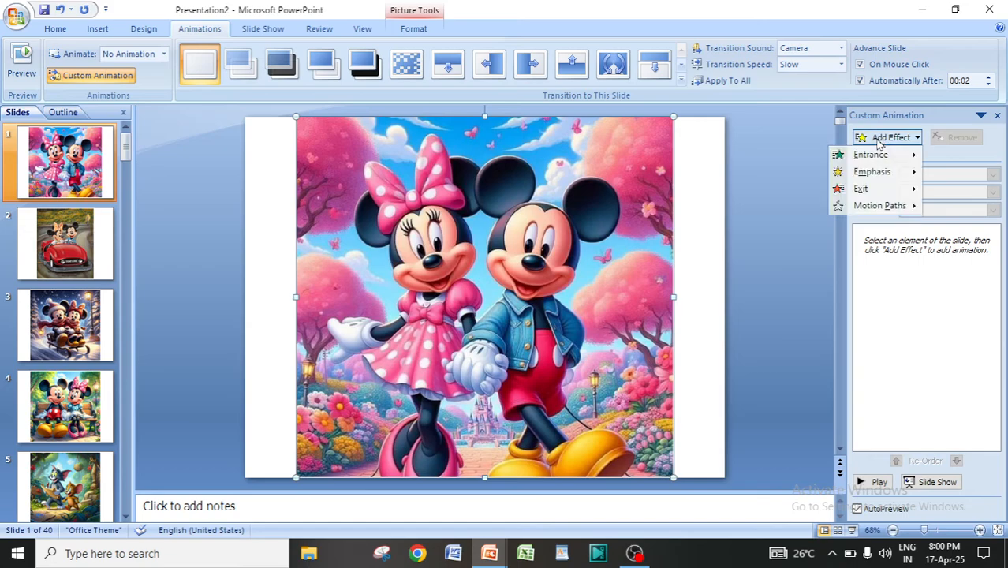
{"action": "mouse_move", "coordinate": [880, 205]}
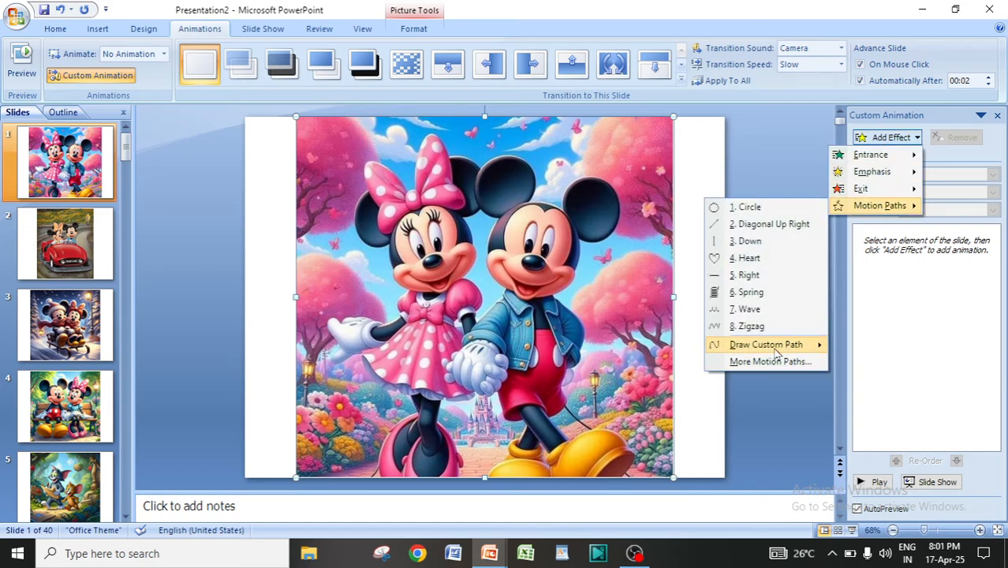
{"action": "mouse_move", "coordinate": [771, 348]}
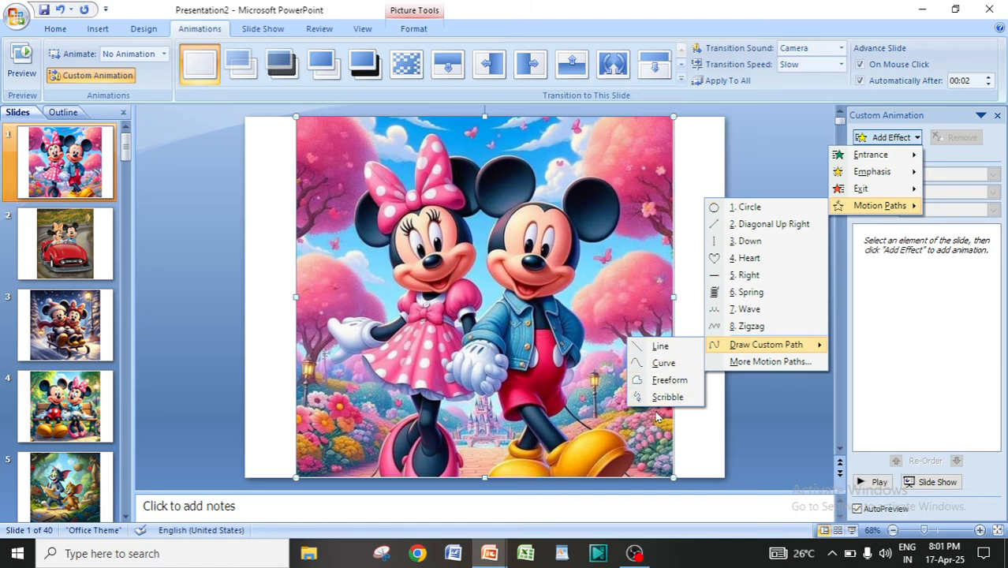
{"action": "left_click", "coordinate": [663, 346]}
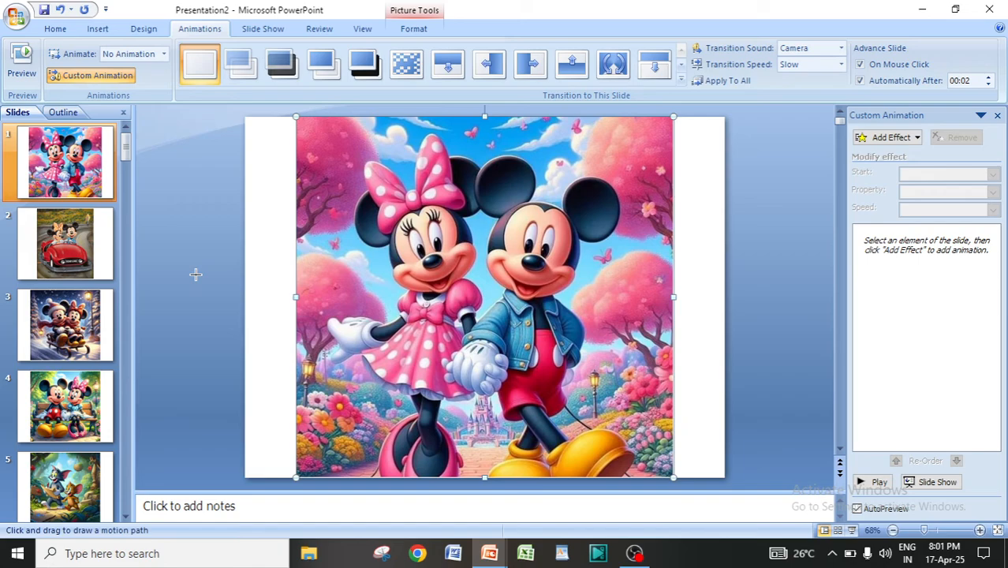
{"action": "left_click_drag", "start_coordinate": [196, 273], "coordinate": [788, 274]}
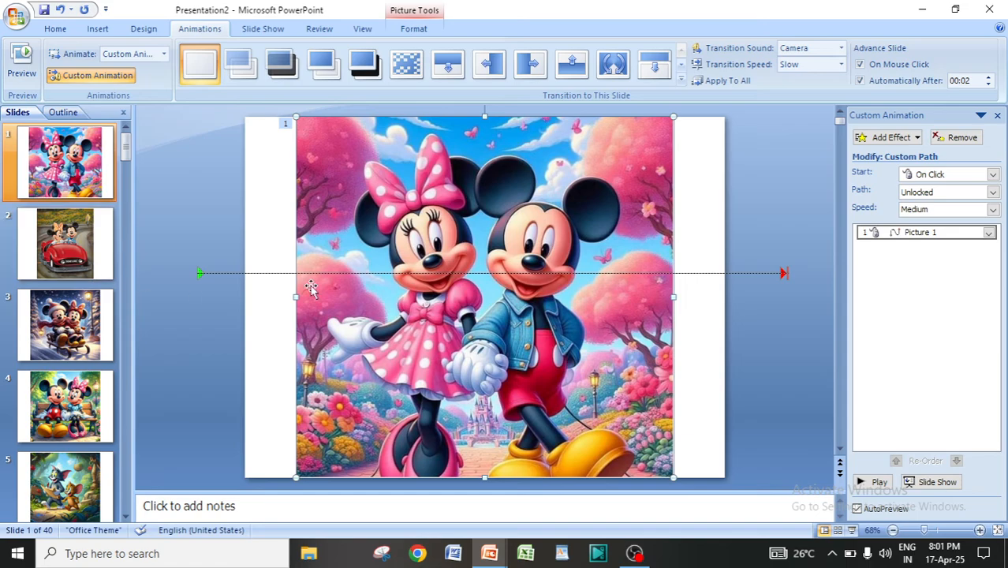
{"action": "left_click", "coordinate": [879, 484]}
Step: Remove the horizontal custom path from the slide and reselect the picture
{"action": "left_click", "coordinate": [738, 273]}
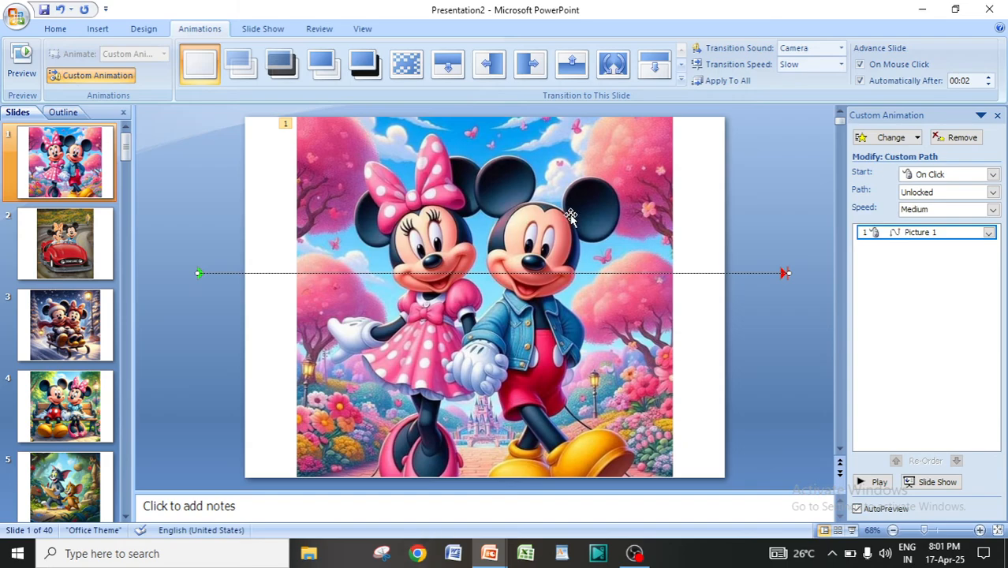
{"action": "left_click", "coordinate": [957, 139]}
{"action": "left_click", "coordinate": [574, 251]}
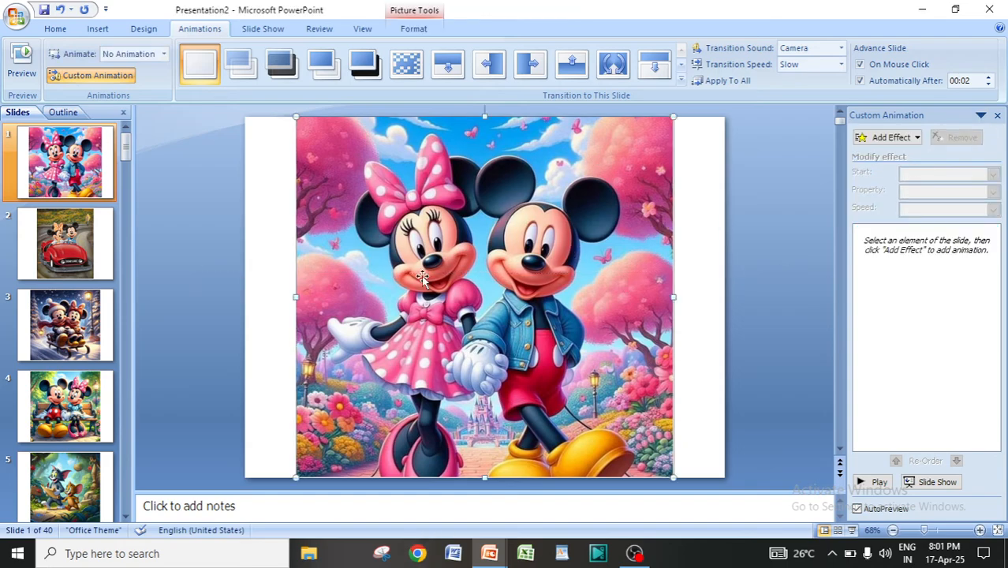
Step: Draw a near-vertical custom Line motion path for the picture from above the slide to below it, and play it
{"action": "left_click", "coordinate": [906, 140]}
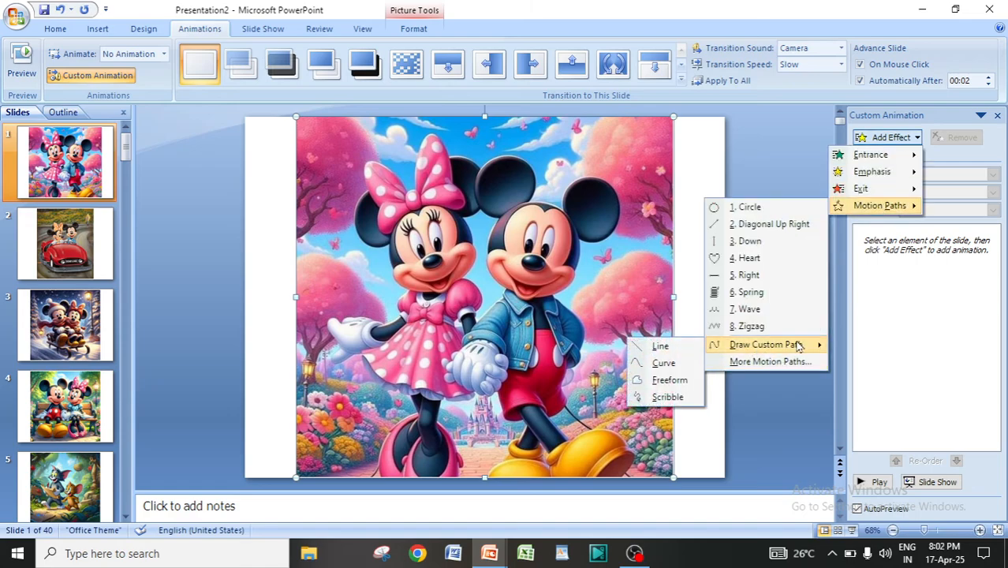
{"action": "left_click", "coordinate": [659, 347]}
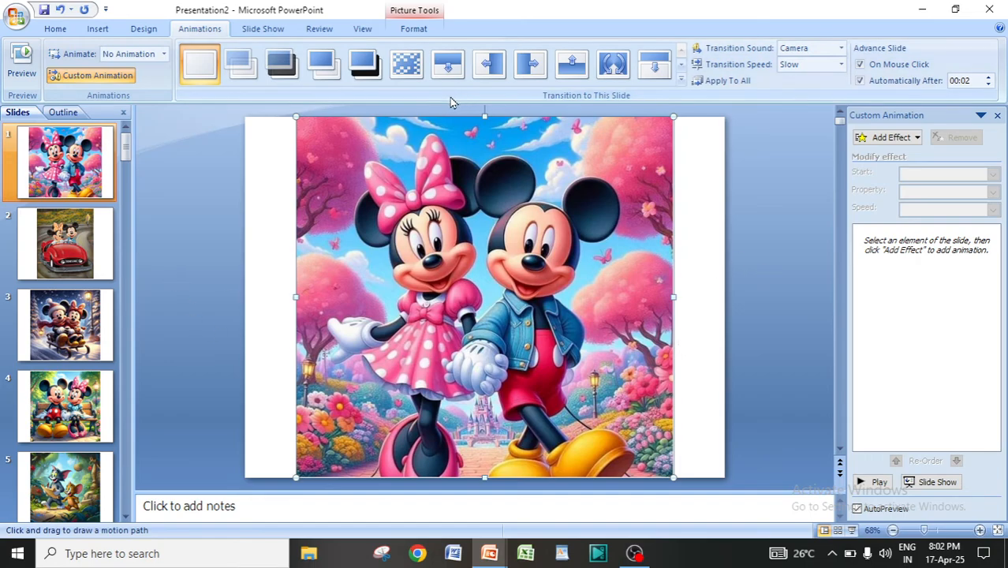
{"action": "left_click_drag", "start_coordinate": [460, 105], "coordinate": [472, 493]}
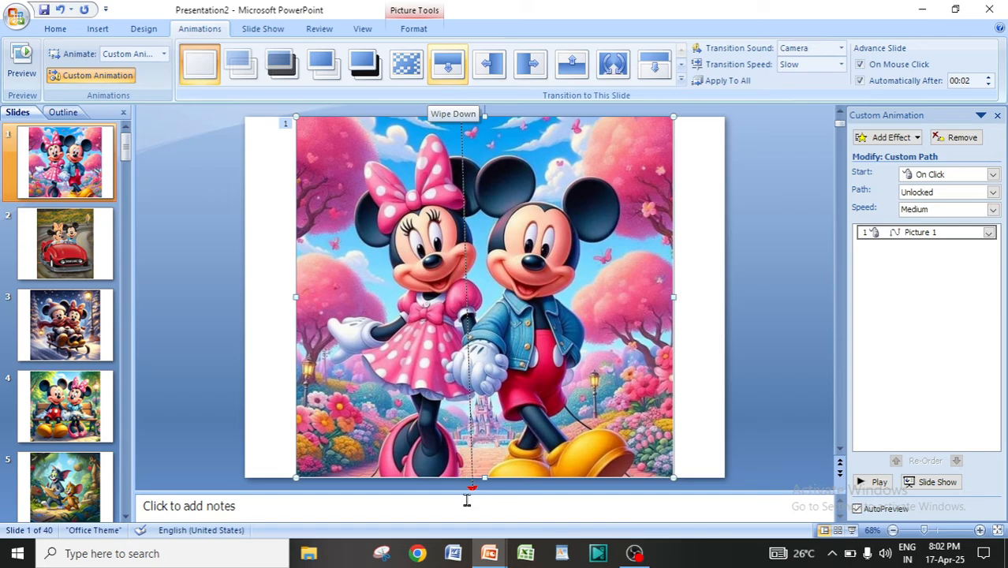
{"action": "left_click", "coordinate": [872, 487]}
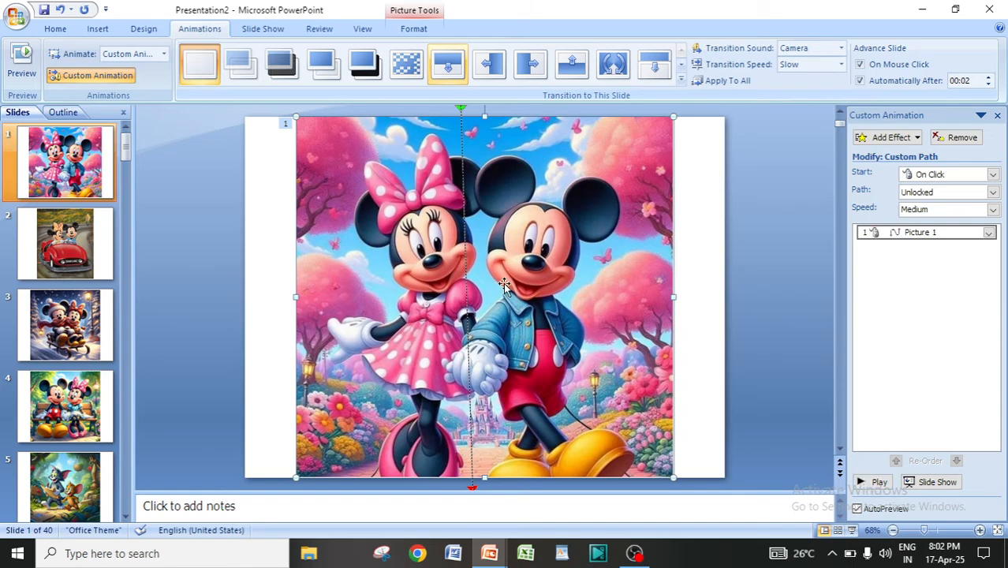
Step: Remove the near-vertical custom path from the slide and reselect the picture
{"action": "left_click", "coordinate": [467, 280]}
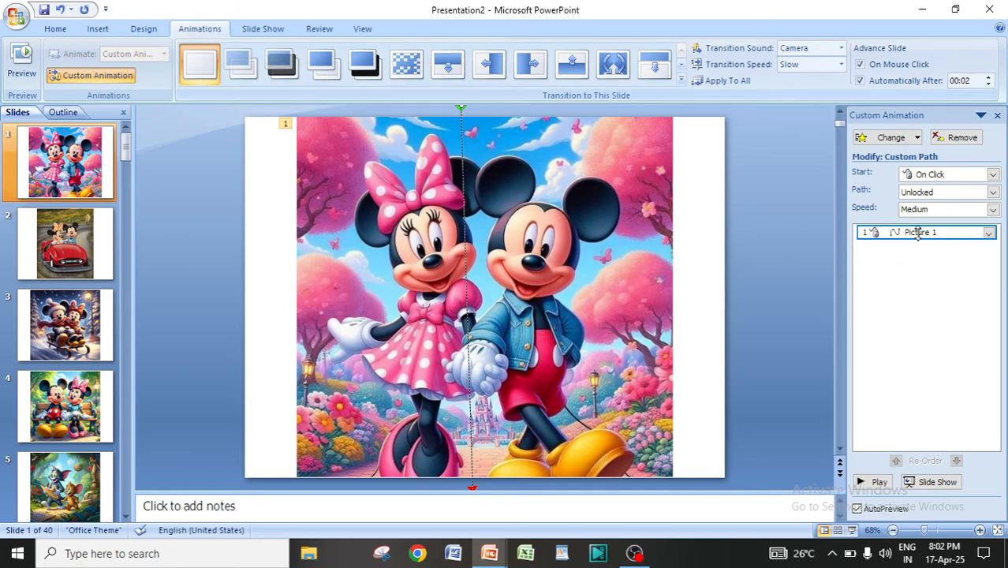
{"action": "left_click", "coordinate": [958, 138]}
{"action": "left_click", "coordinate": [477, 275]}
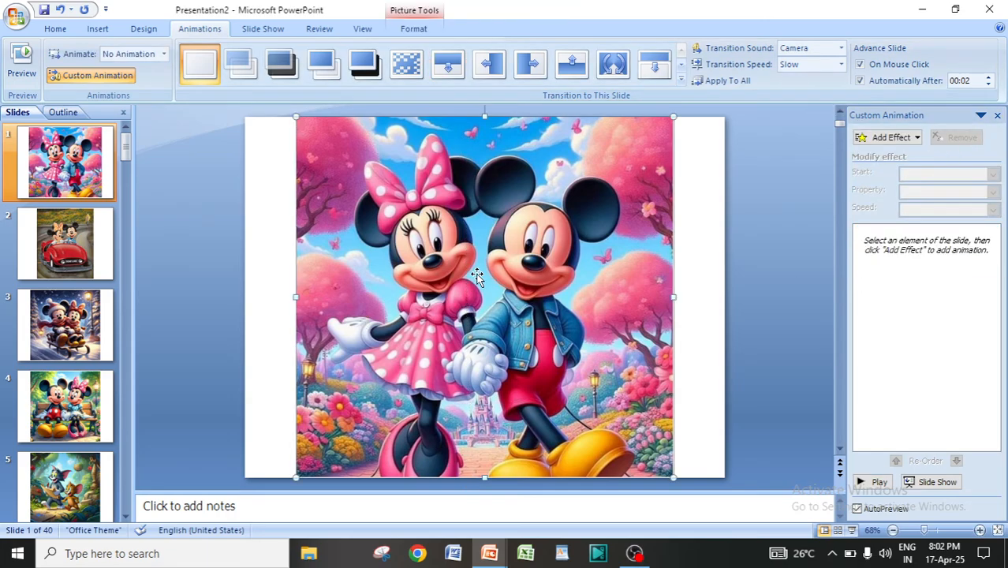
Step: Draw a custom Curve motion path for the picture that zigzags up the slide from its lower-left area and returns to the starting point
{"action": "left_click", "coordinate": [895, 137]}
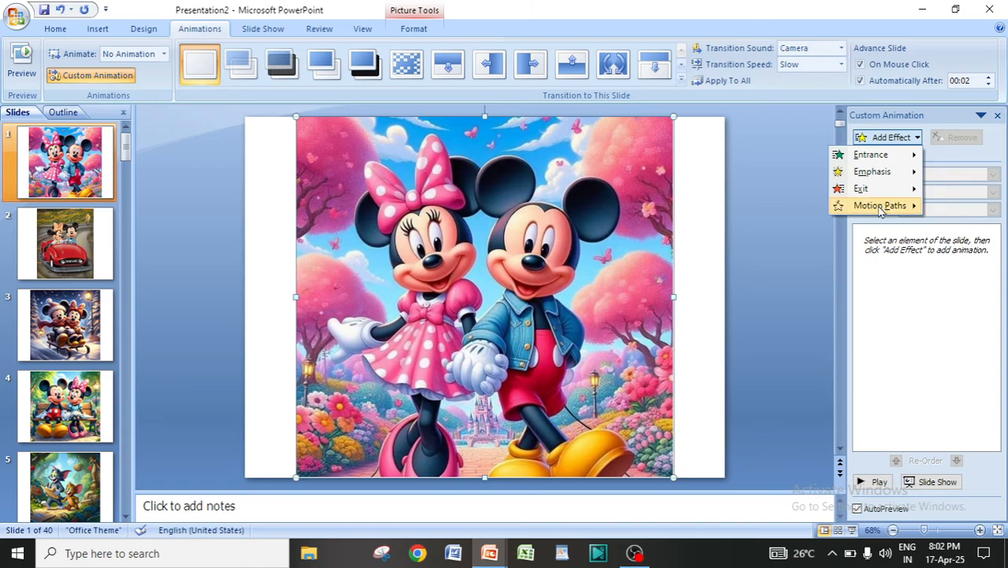
{"action": "mouse_move", "coordinate": [880, 207]}
{"action": "mouse_move", "coordinate": [771, 352]}
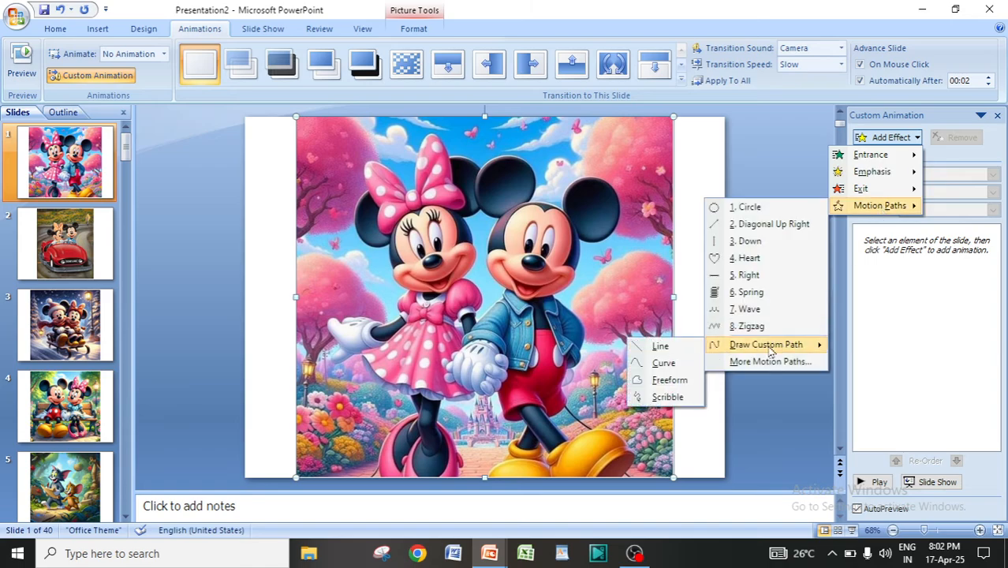
{"action": "left_click", "coordinate": [664, 365]}
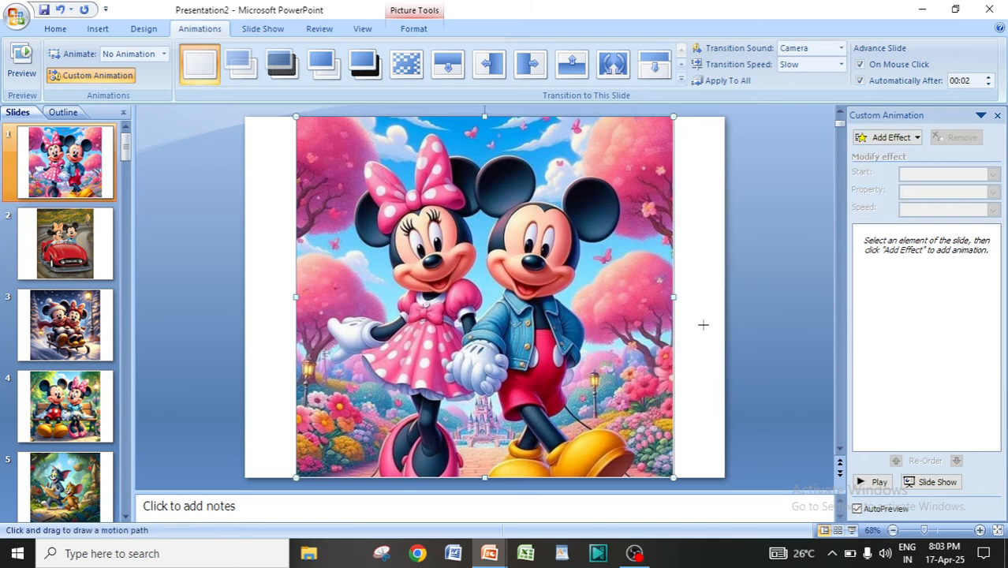
{"action": "left_click", "coordinate": [261, 450]}
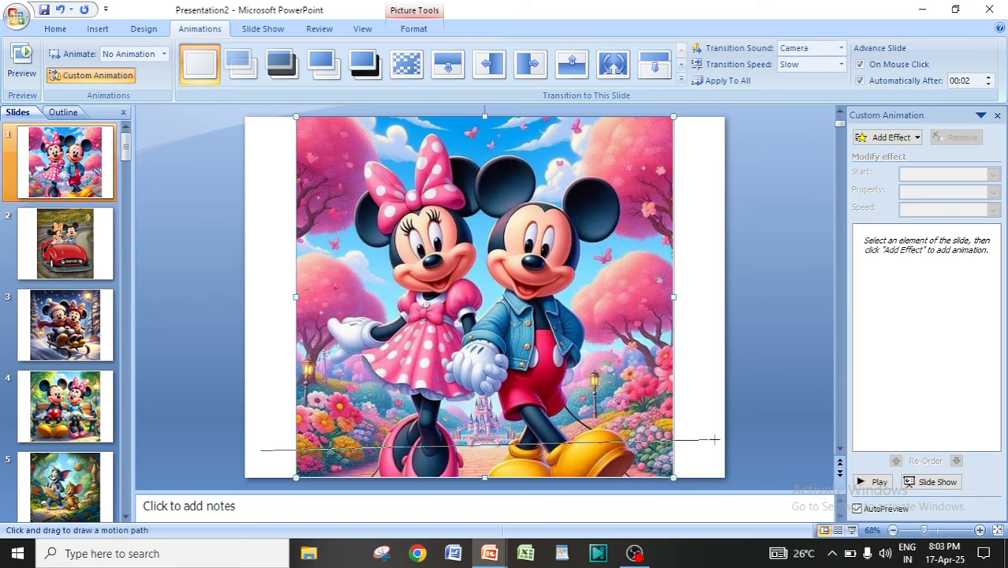
{"action": "left_click", "coordinate": [729, 432]}
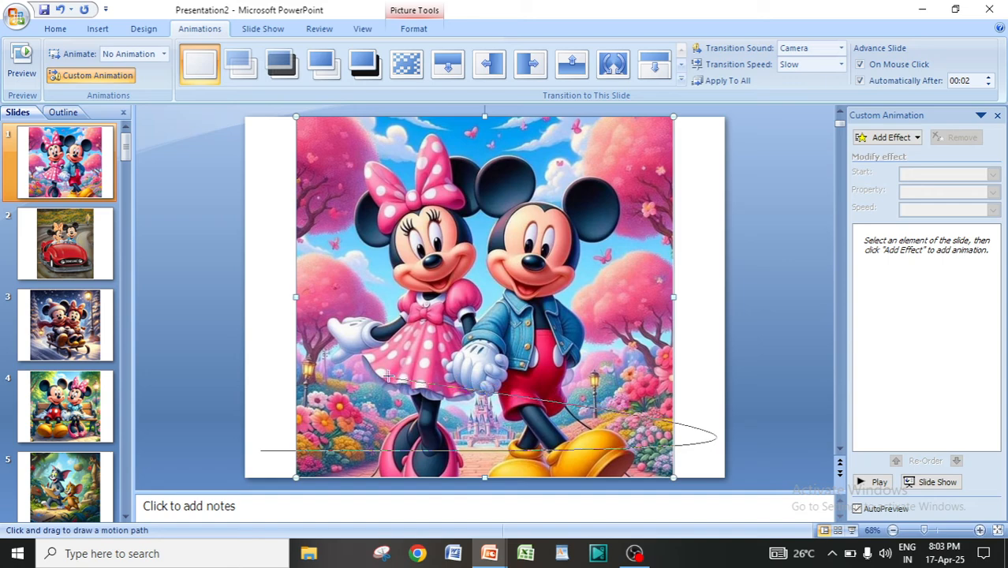
{"action": "left_click", "coordinate": [269, 359]}
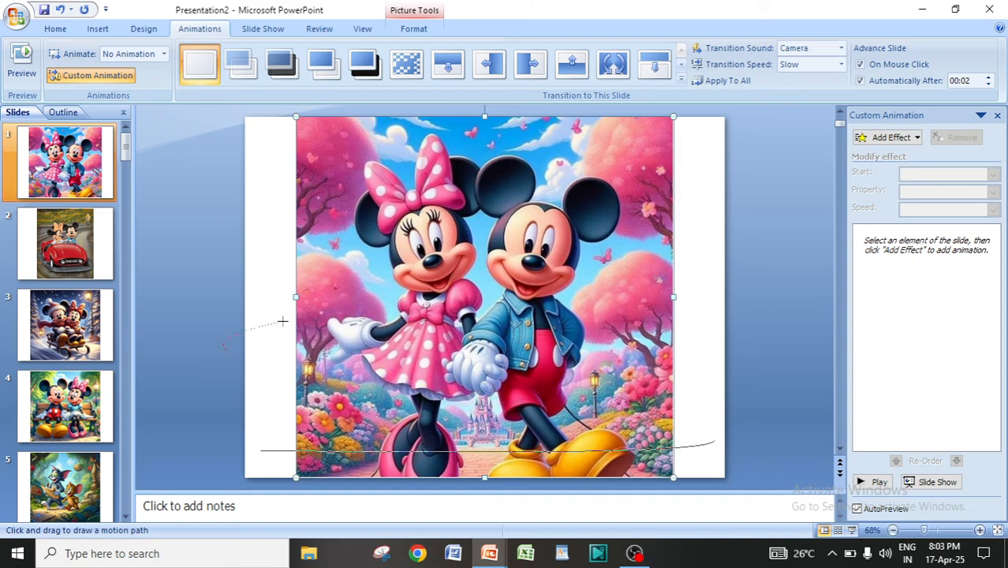
{"action": "left_click", "coordinate": [705, 274]}
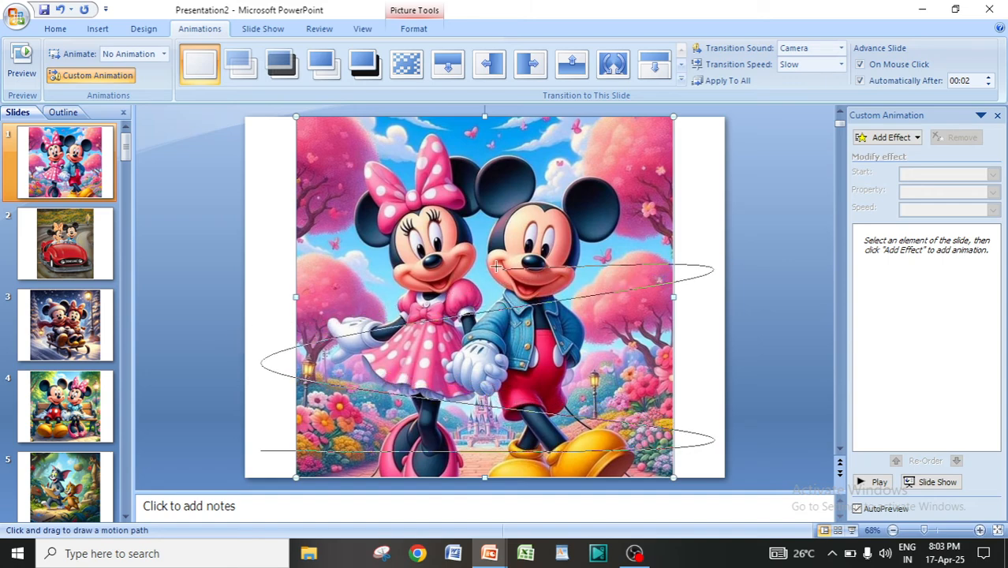
{"action": "left_click", "coordinate": [265, 259]}
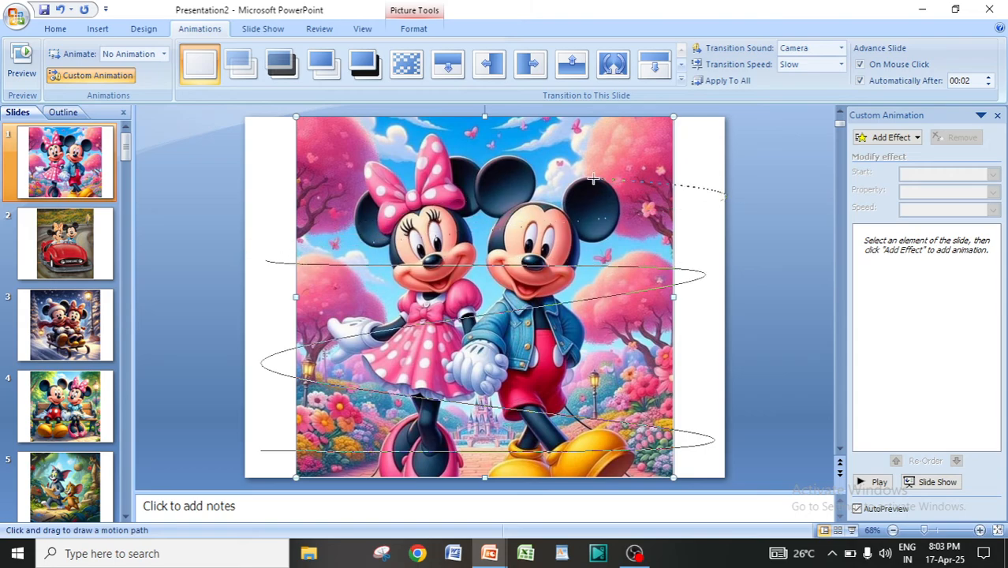
{"action": "left_click", "coordinate": [708, 204]}
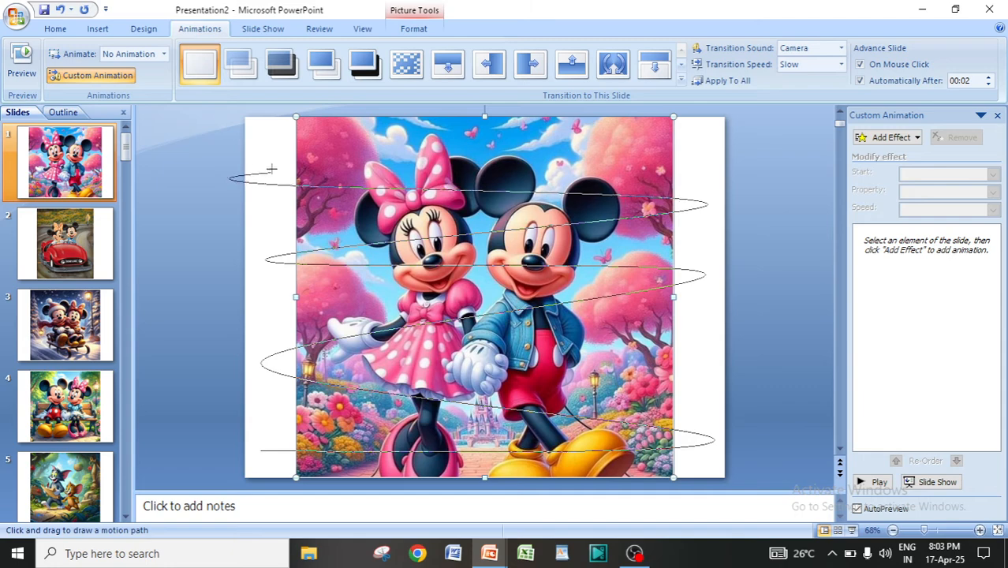
{"action": "left_click", "coordinate": [271, 183]}
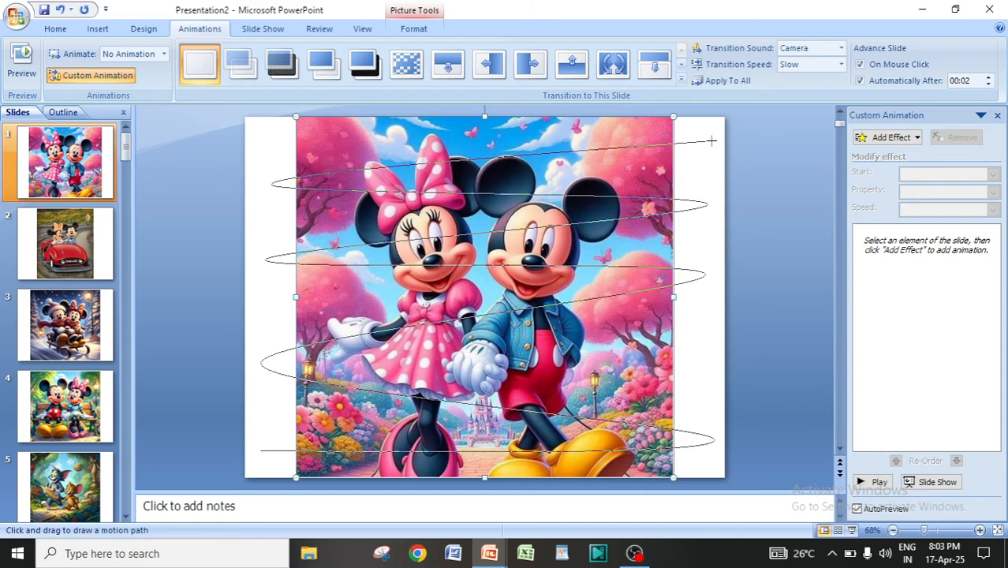
{"action": "left_click", "coordinate": [712, 140]}
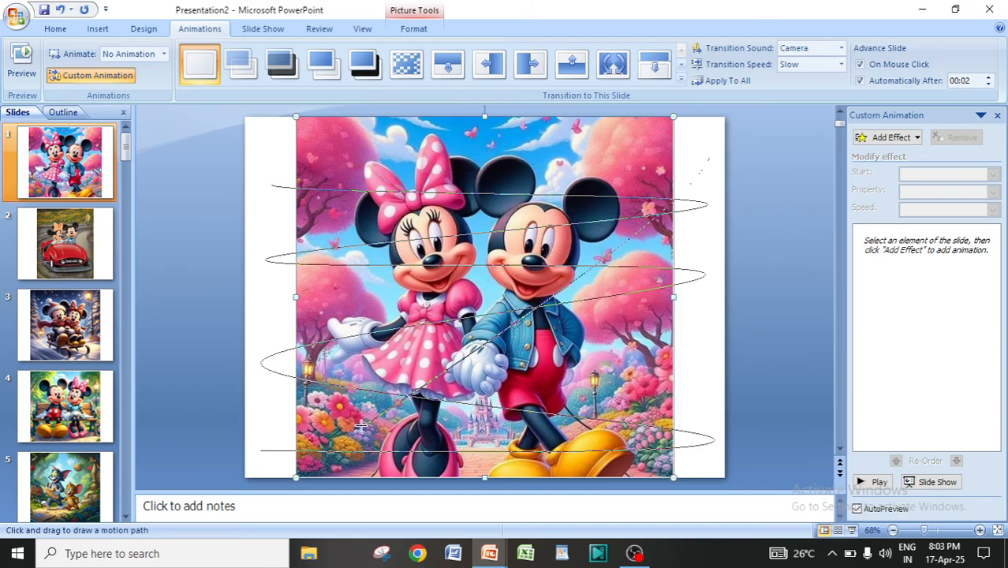
{"action": "left_click", "coordinate": [264, 451]}
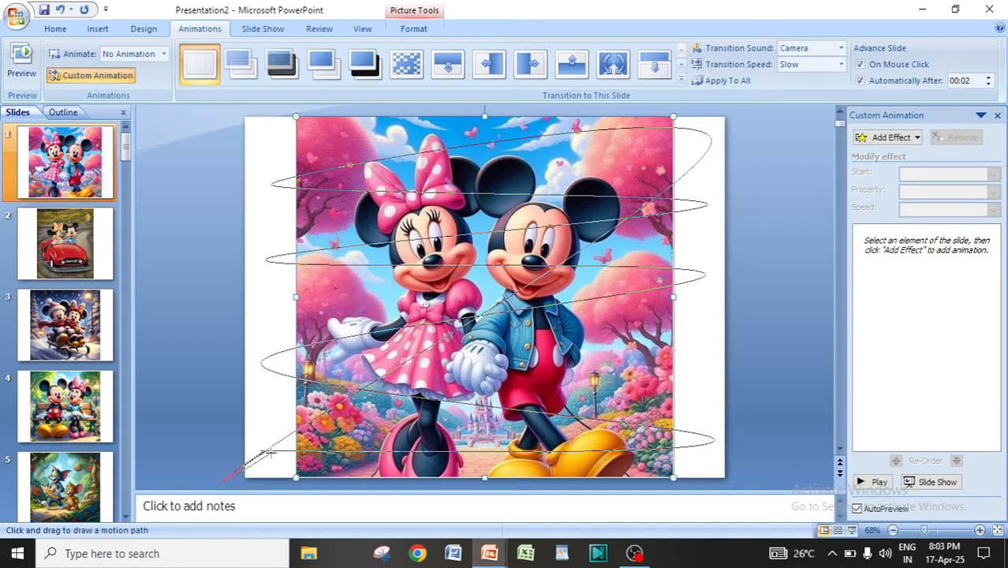
{"action": "double_click", "coordinate": [263, 450]}
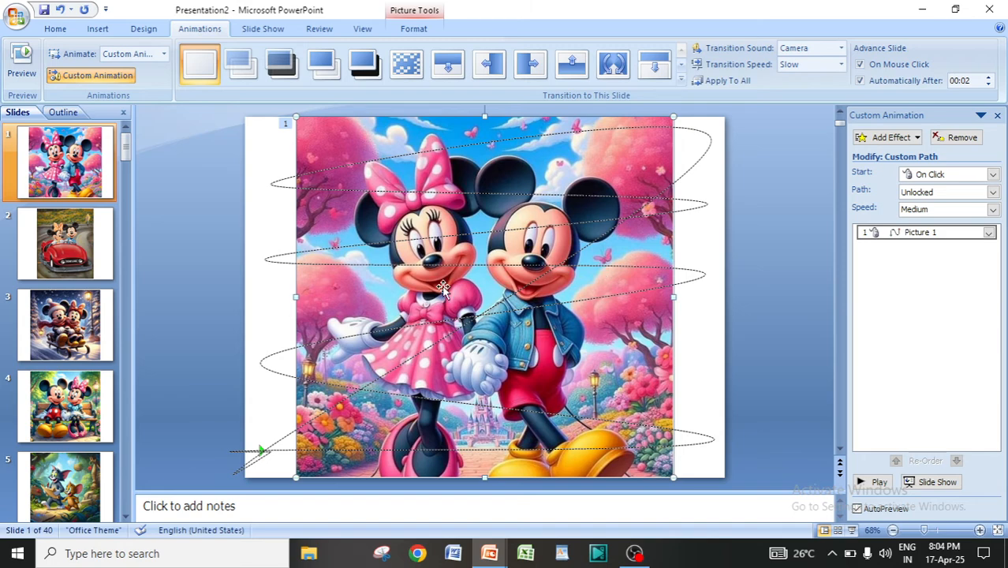
Step: Remove the zigzagging Curve path that returns to its start, and reselect the picture
{"action": "left_click", "coordinate": [934, 232]}
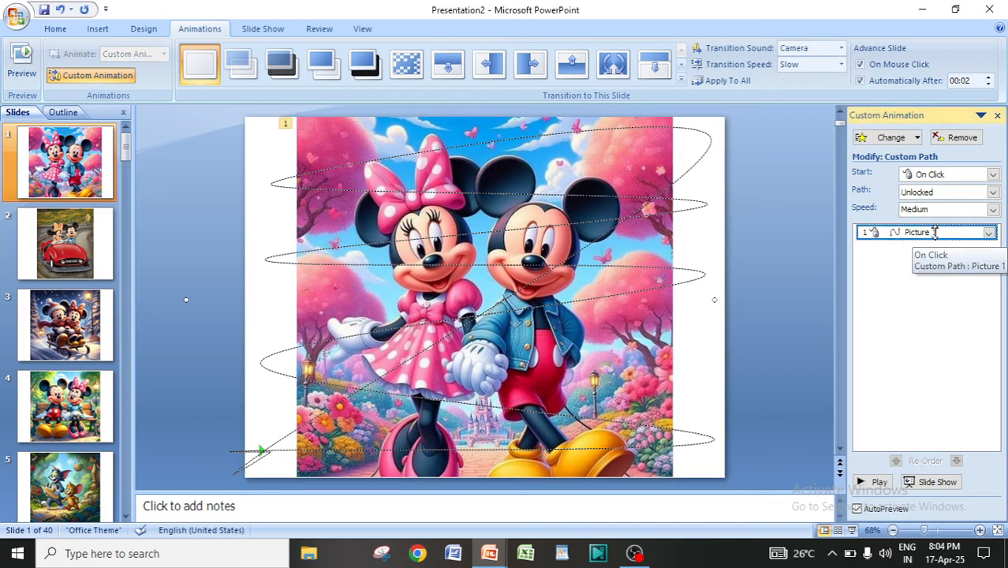
{"action": "left_click", "coordinate": [960, 138]}
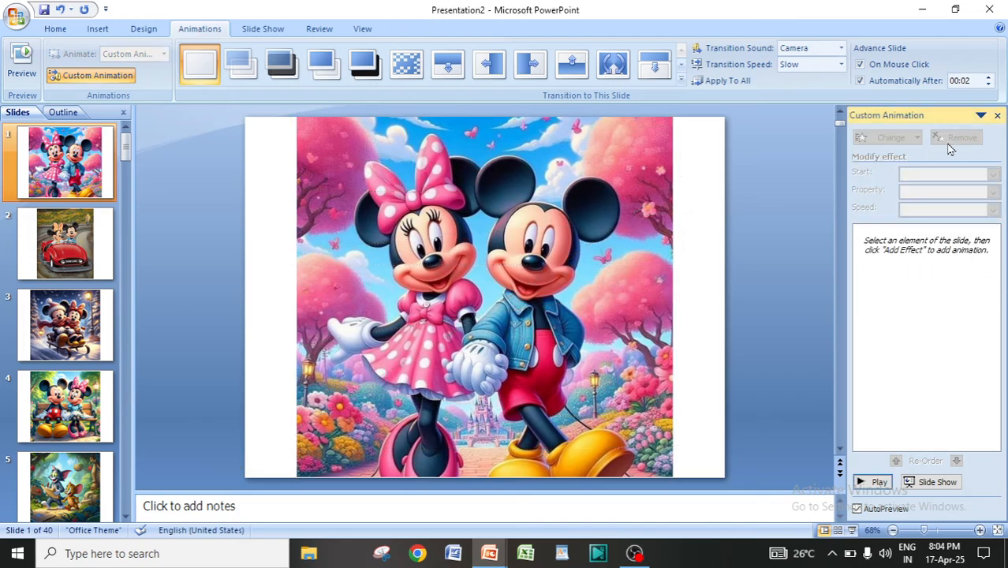
{"action": "left_click", "coordinate": [506, 252]}
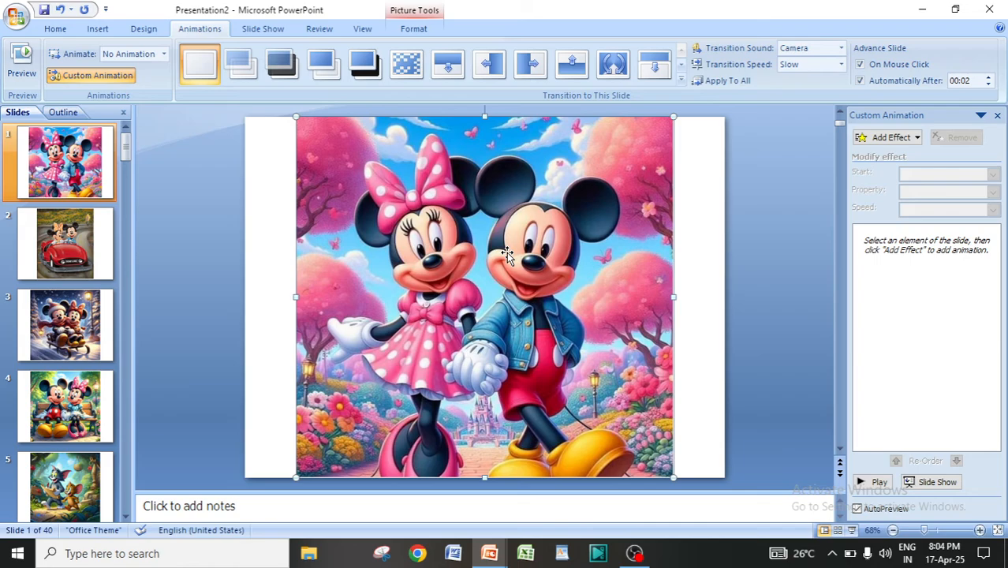
Step: Draw another custom Curve motion path for the picture, starting above the slide's lower-left corner and winding from side to side toward the top
{"action": "left_click", "coordinate": [892, 139]}
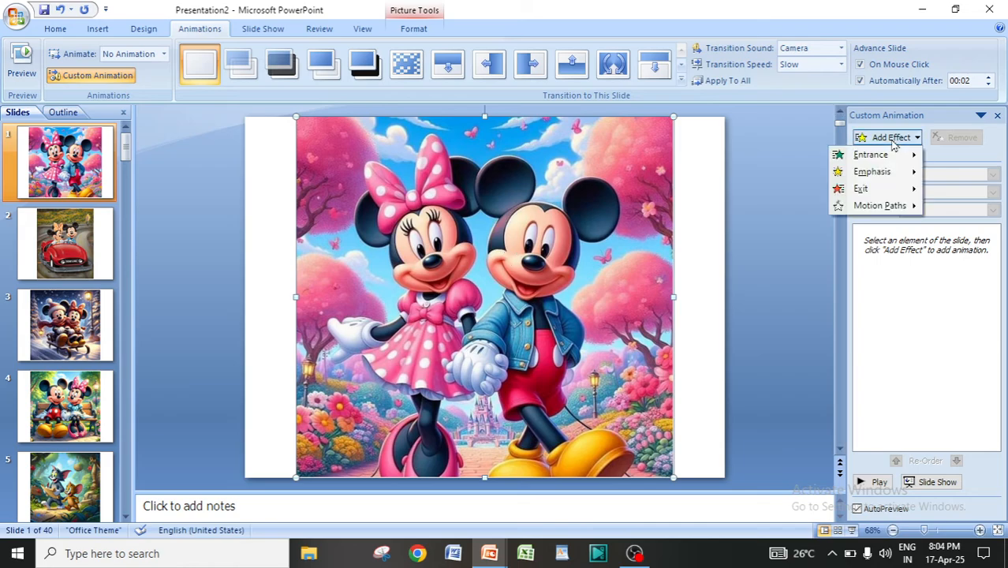
{"action": "mouse_move", "coordinate": [876, 206]}
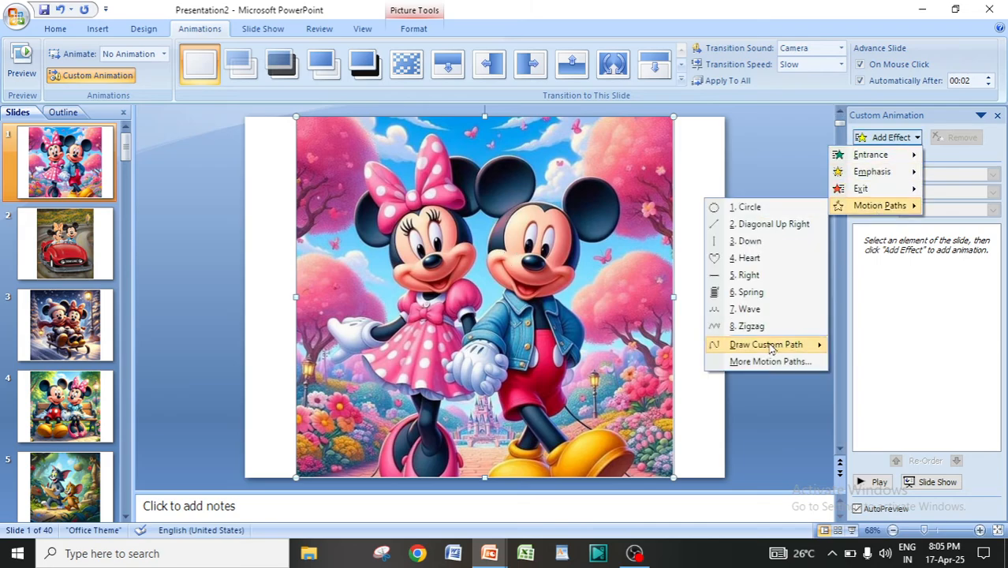
{"action": "mouse_move", "coordinate": [771, 350]}
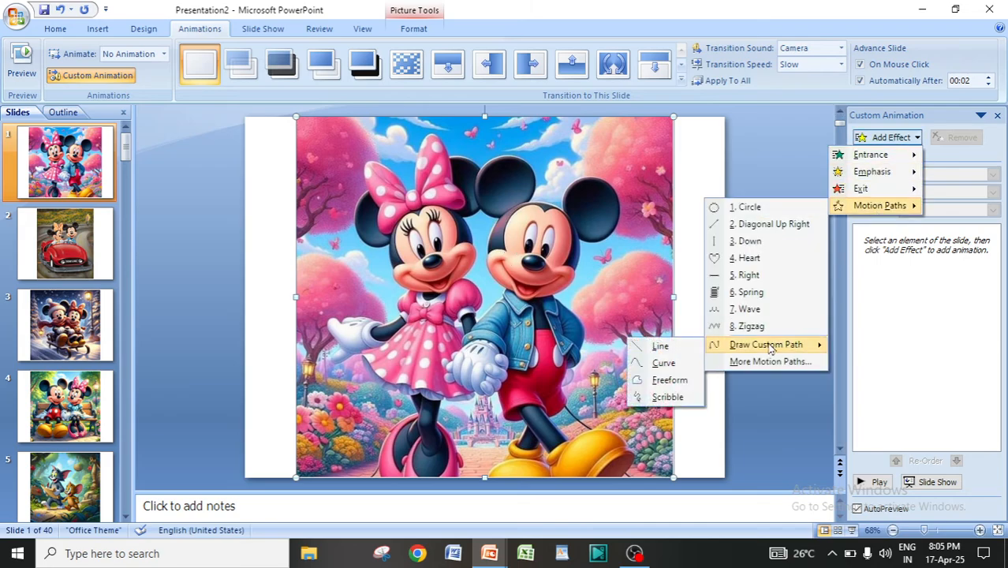
{"action": "left_click", "coordinate": [665, 366]}
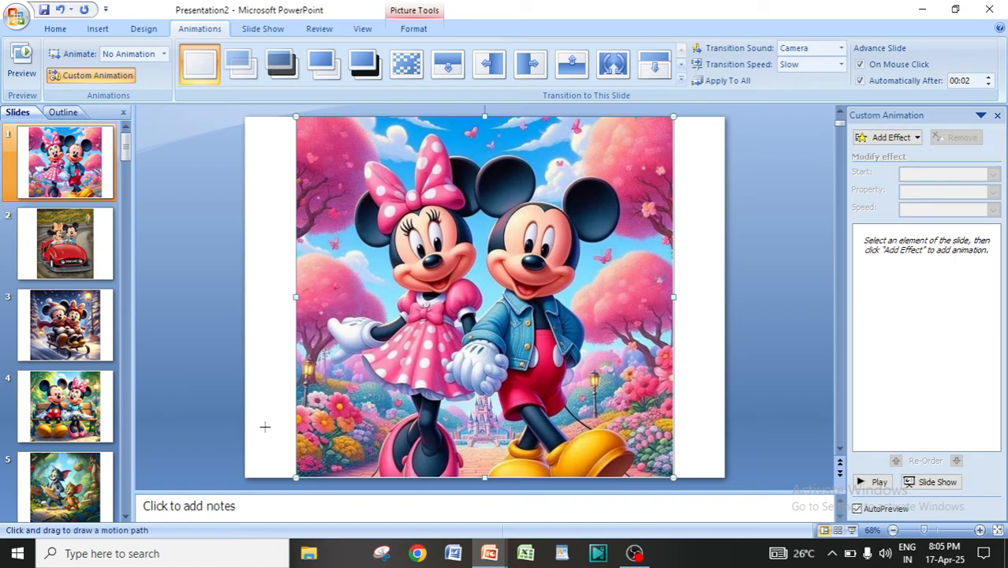
{"action": "left_click", "coordinate": [269, 397]}
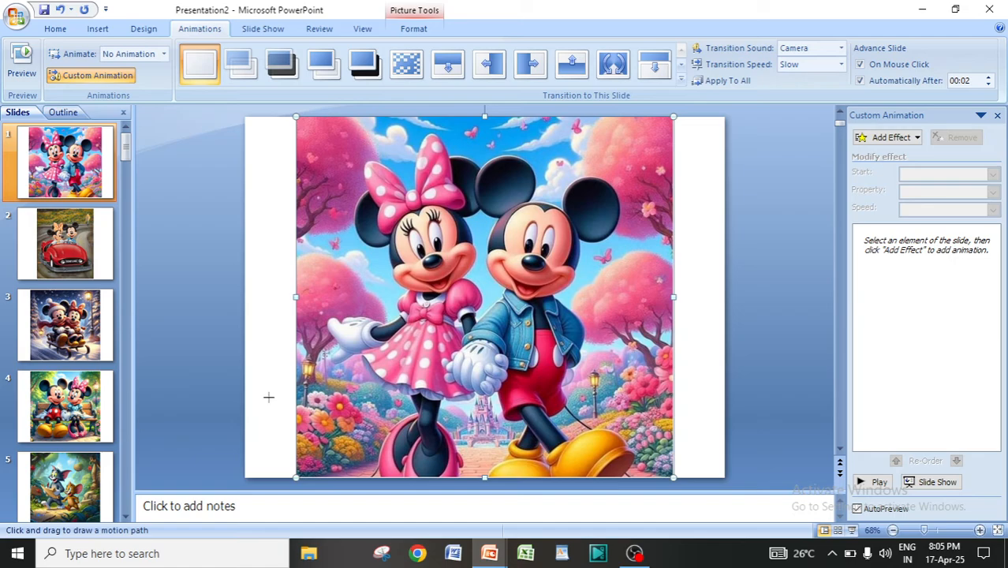
{"action": "left_click", "coordinate": [695, 392]}
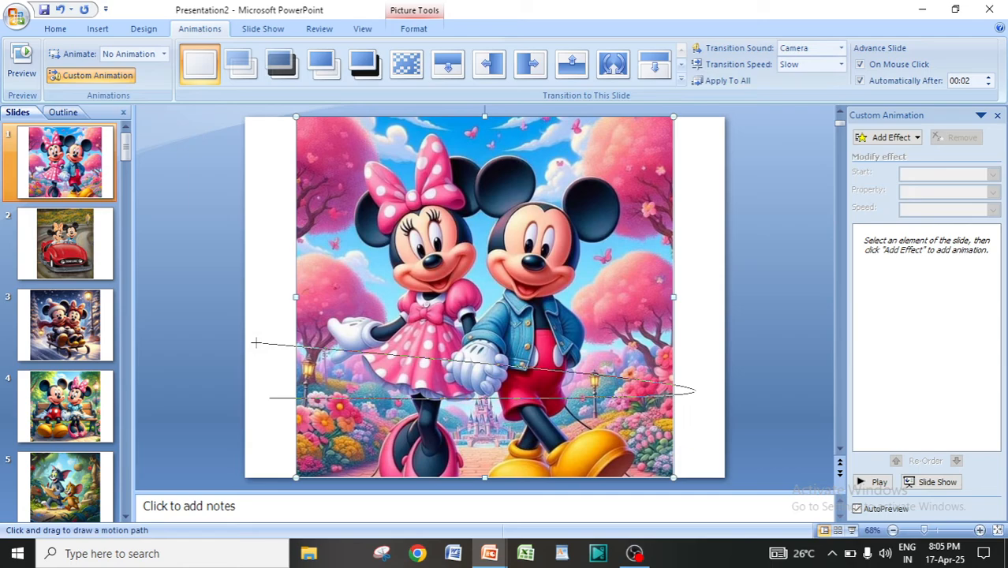
{"action": "left_click", "coordinate": [255, 342]}
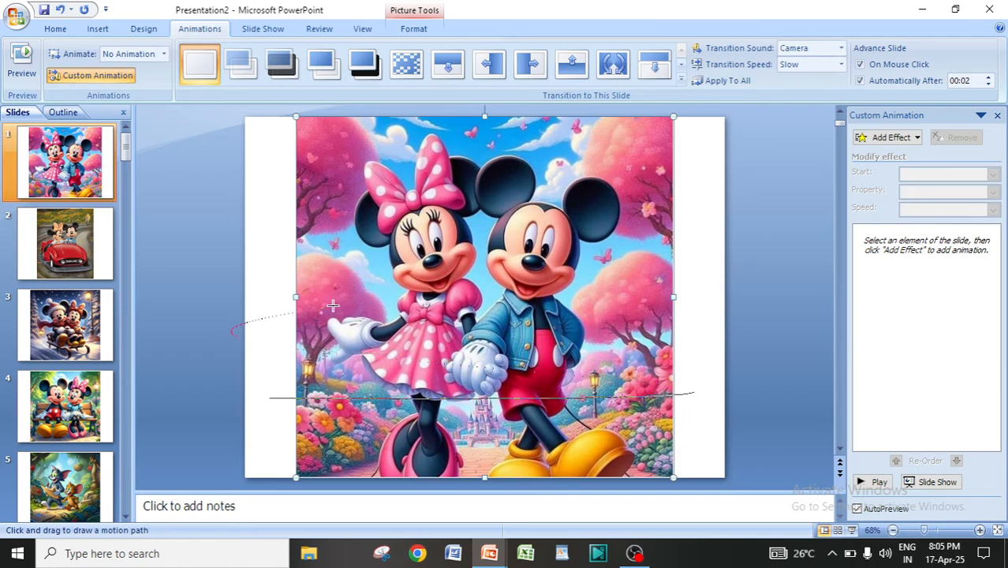
{"action": "left_click", "coordinate": [703, 299]}
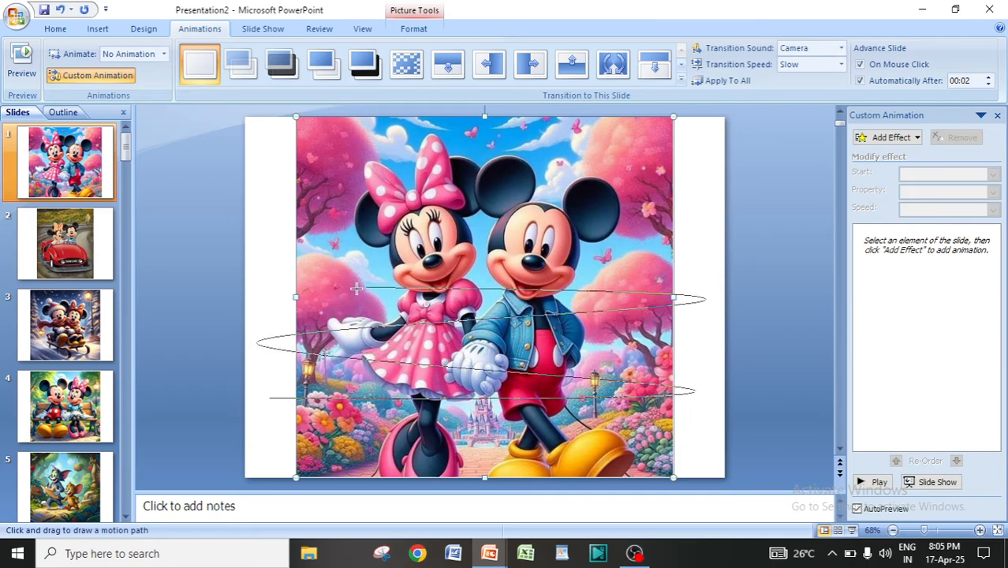
{"action": "left_click", "coordinate": [259, 283]}
{"action": "left_click", "coordinate": [708, 202]}
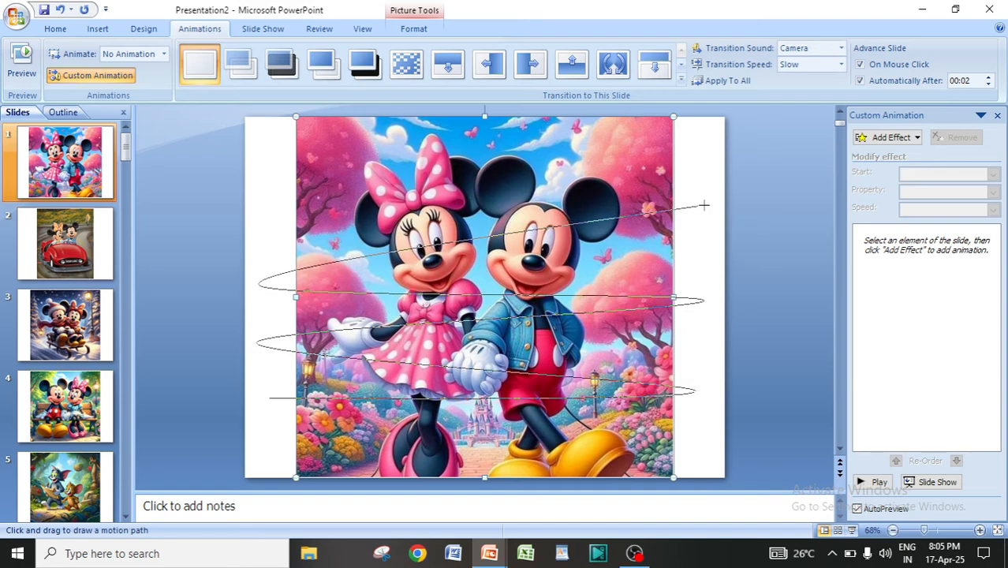
{"action": "left_click", "coordinate": [269, 169]}
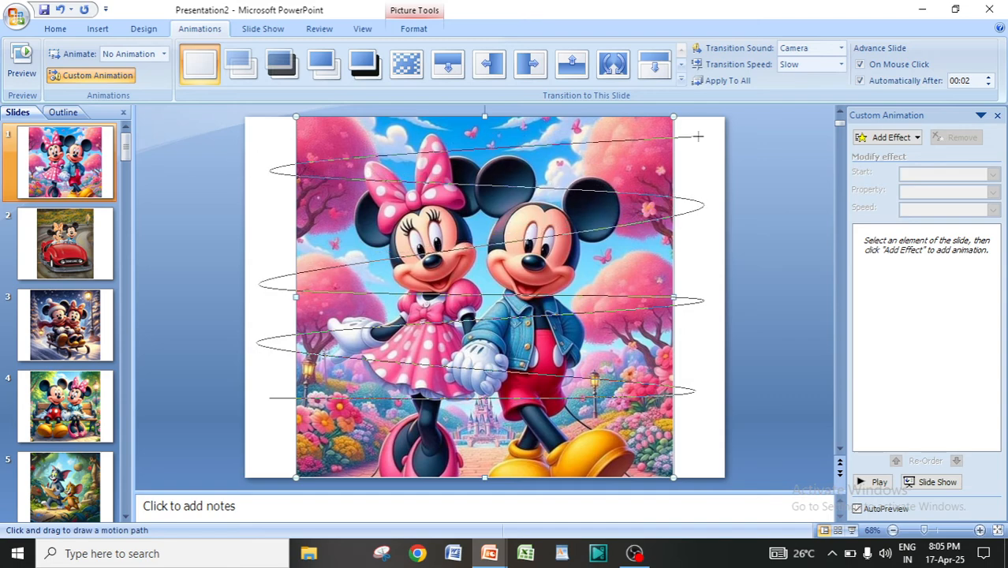
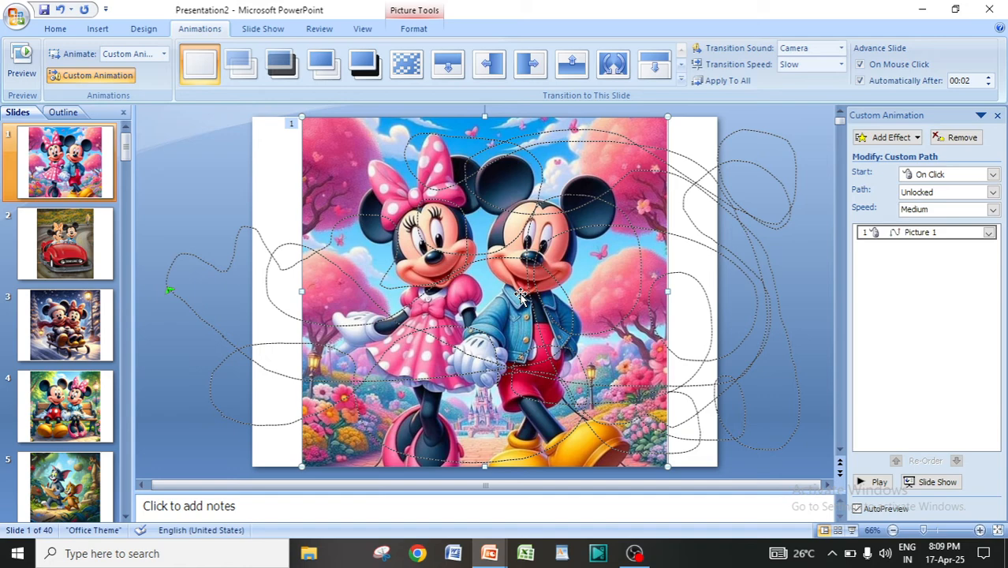
Step: Remove the looping custom path that extends beyond both sides of the slide, and reselect the picture
{"action": "left_click", "coordinate": [924, 232]}
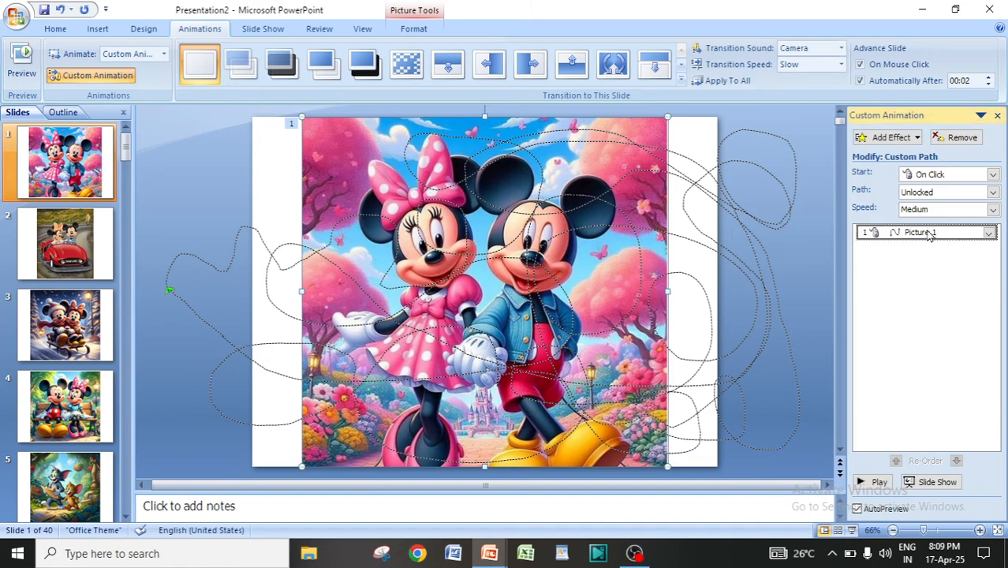
{"action": "left_click", "coordinate": [954, 138]}
{"action": "left_click", "coordinate": [494, 276]}
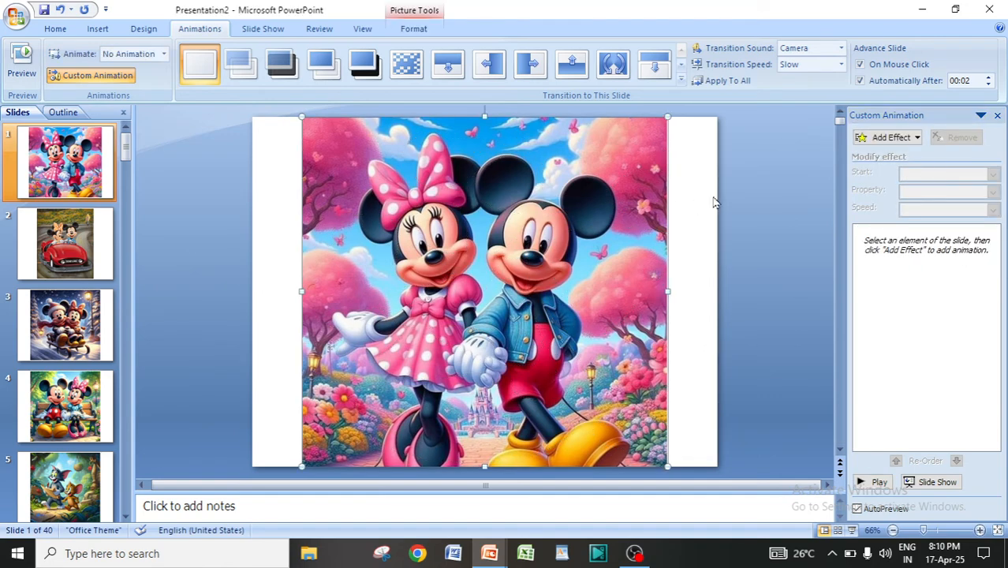
Step: Draw a looping custom Scribble motion path for the picture, starting near the slide's upper-left corner and running beyond its edges, and play it
{"action": "left_click", "coordinate": [891, 139]}
{"action": "mouse_move", "coordinate": [888, 207]}
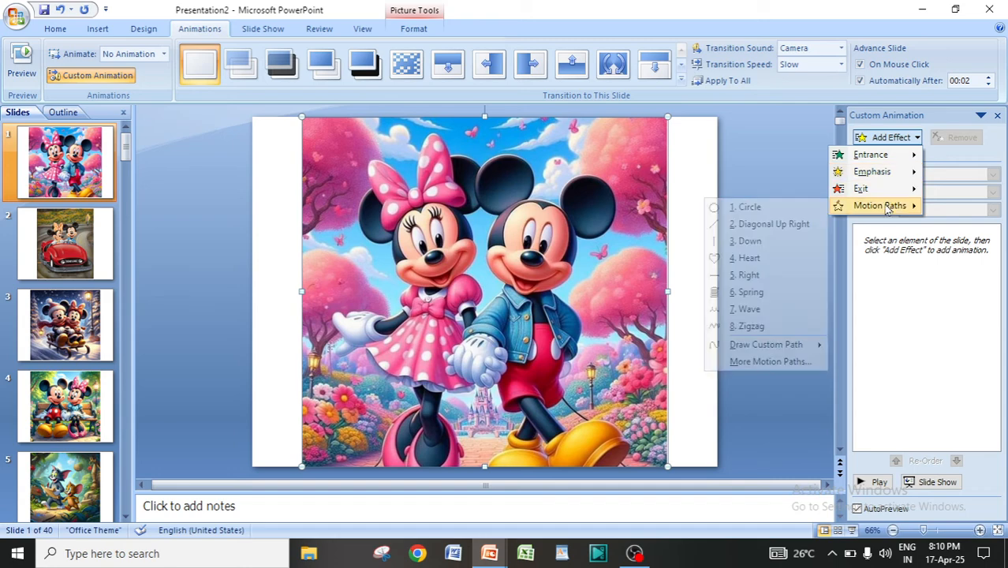
{"action": "mouse_move", "coordinate": [781, 345]}
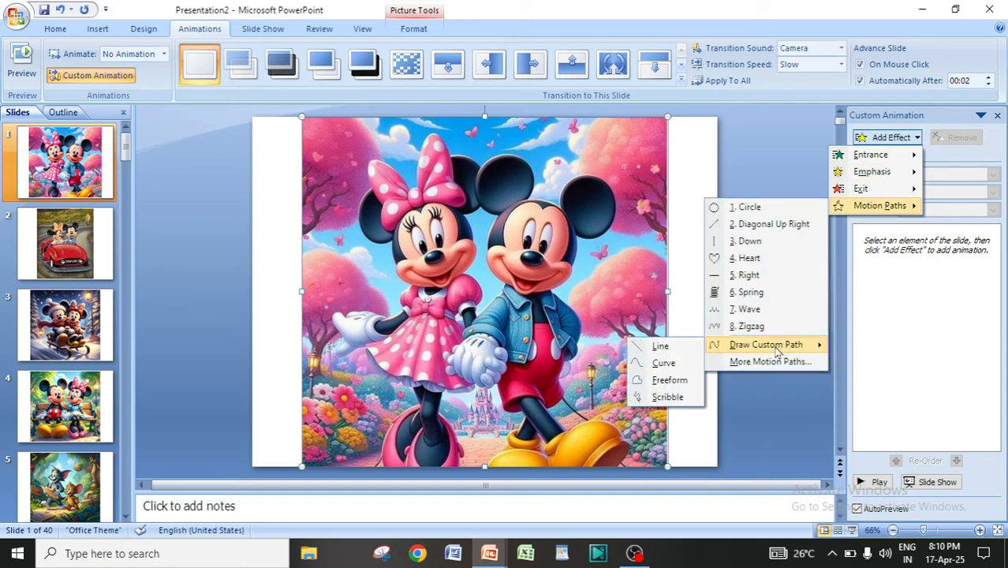
{"action": "left_click", "coordinate": [676, 400]}
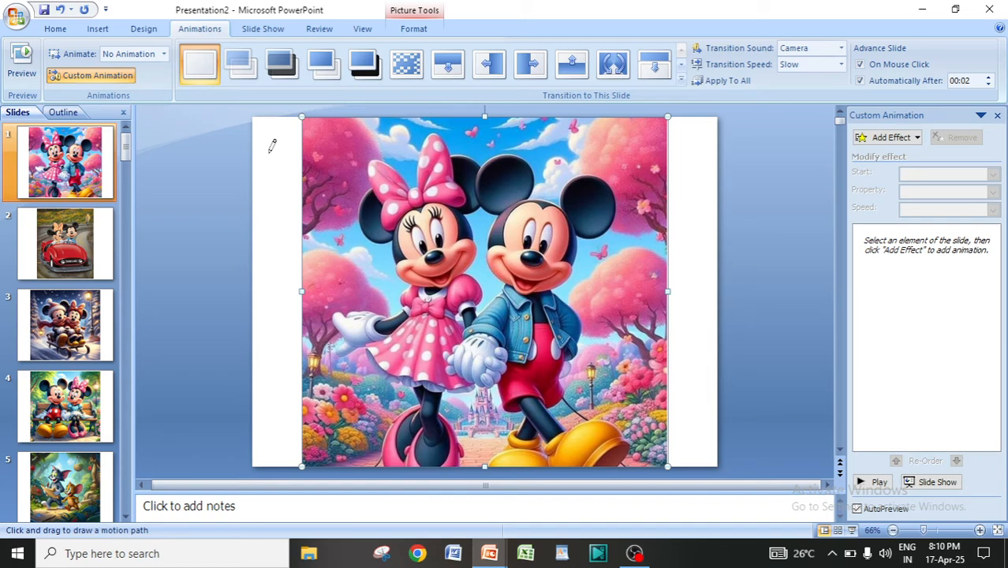
{"action": "mouse_move", "coordinate": [271, 146]}
{"action": "left_mouse_down"}
{"action": "mouse_move", "coordinate": [631, 181]}
{"action": "mouse_move", "coordinate": [254, 280]}
{"action": "mouse_move", "coordinate": [495, 382]}
{"action": "mouse_move", "coordinate": [272, 423]}
{"action": "mouse_move", "coordinate": [599, 307]}
{"action": "mouse_move", "coordinate": [706, 379]}
{"action": "mouse_move", "coordinate": [693, 352]}
{"action": "mouse_move", "coordinate": [759, 229]}
{"action": "mouse_move", "coordinate": [779, 345]}
{"action": "mouse_move", "coordinate": [720, 233]}
{"action": "mouse_move", "coordinate": [654, 161]}
{"action": "mouse_move", "coordinate": [833, 130]}
{"action": "mouse_move", "coordinate": [764, 426]}
{"action": "mouse_move", "coordinate": [633, 404]}
{"action": "mouse_move", "coordinate": [557, 296]}
{"action": "mouse_move", "coordinate": [290, 221]}
{"action": "mouse_move", "coordinate": [273, 175]}
{"action": "mouse_move", "coordinate": [277, 142]}
{"action": "mouse_move", "coordinate": [270, 153]}
{"action": "left_mouse_up"}
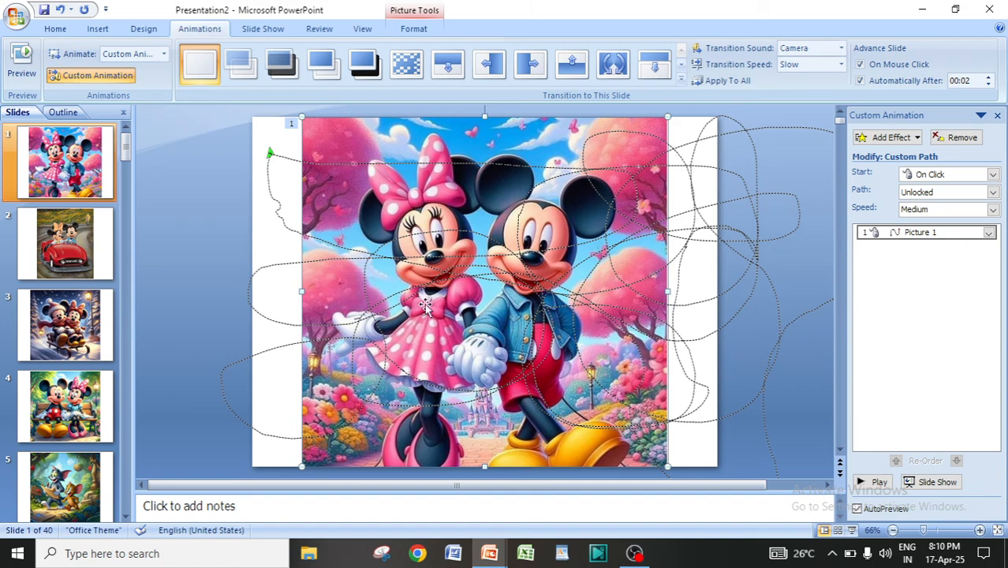
{"action": "left_click", "coordinate": [880, 483]}
Step: Remove the scribbled custom path from the picture
{"action": "left_click", "coordinate": [929, 231]}
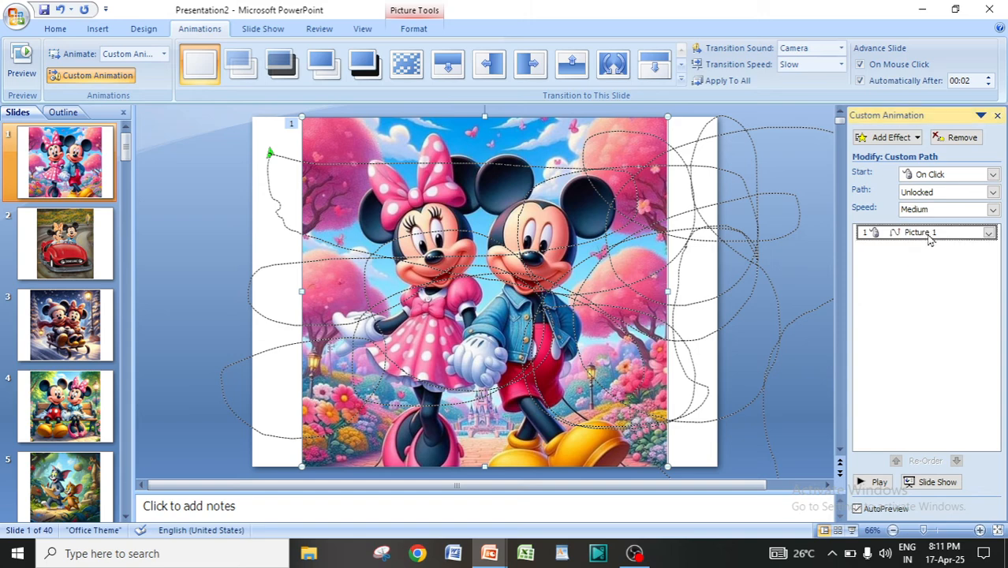
{"action": "left_click", "coordinate": [957, 138]}
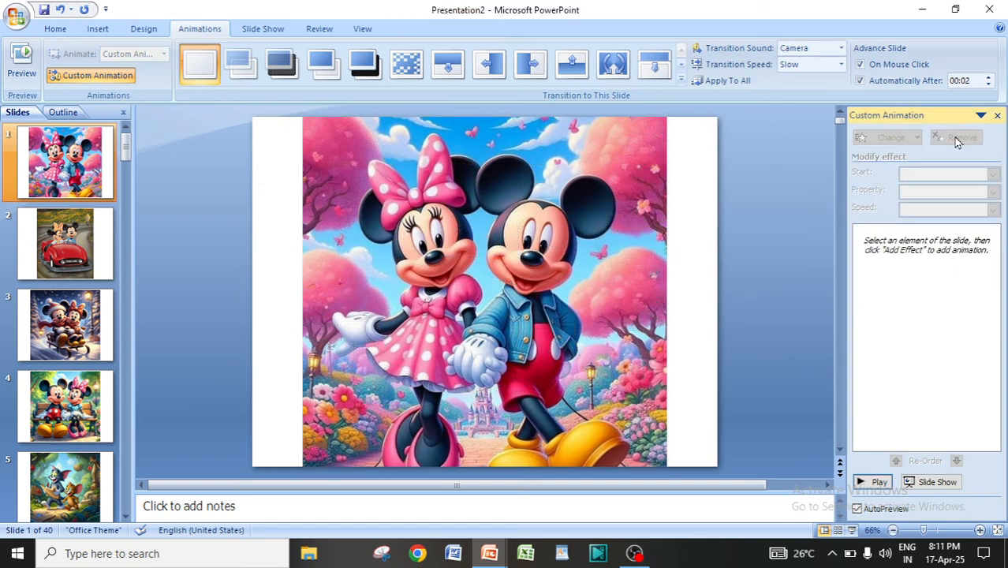
{"action": "left_click", "coordinate": [611, 231]}
{"action": "left_click", "coordinate": [868, 139]}
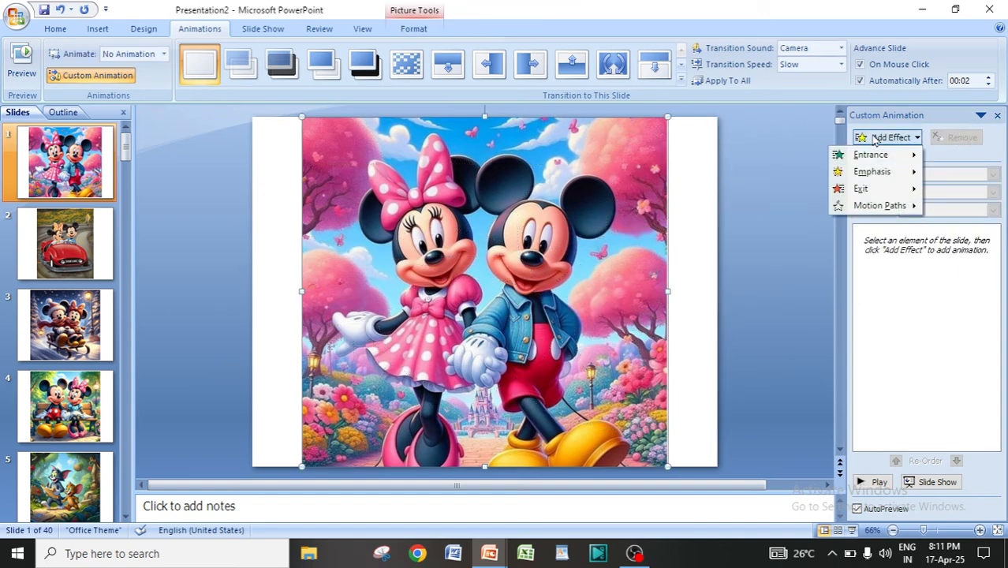
{"action": "mouse_move", "coordinate": [866, 212]}
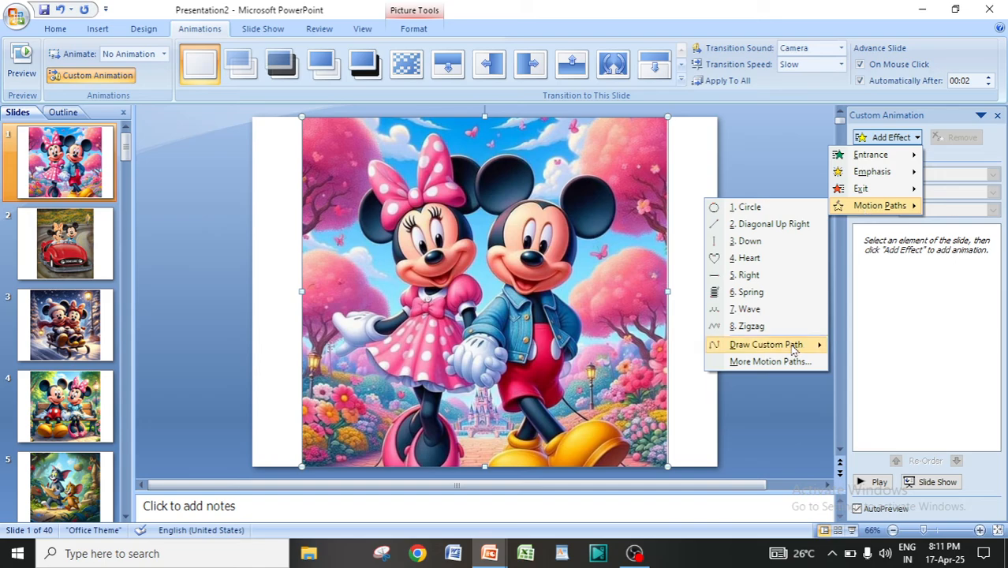
{"action": "mouse_move", "coordinate": [793, 347]}
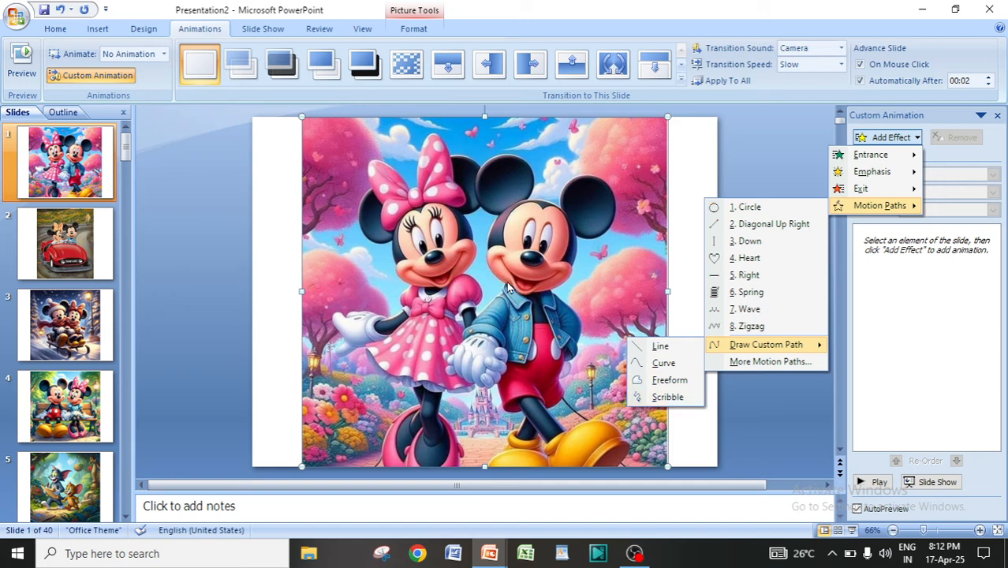
{"action": "left_click", "coordinate": [681, 181]}
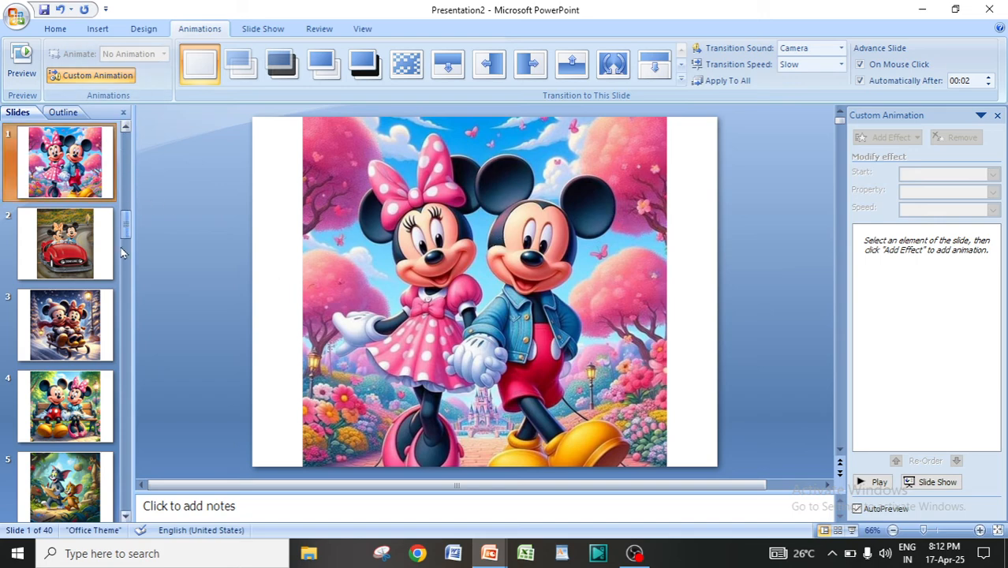
Step: Add a new slide with the Blank layout after slide 40, the album's last slide
{"action": "left_click_drag", "start_coordinate": [144, 492], "coordinate": [140, 505]}
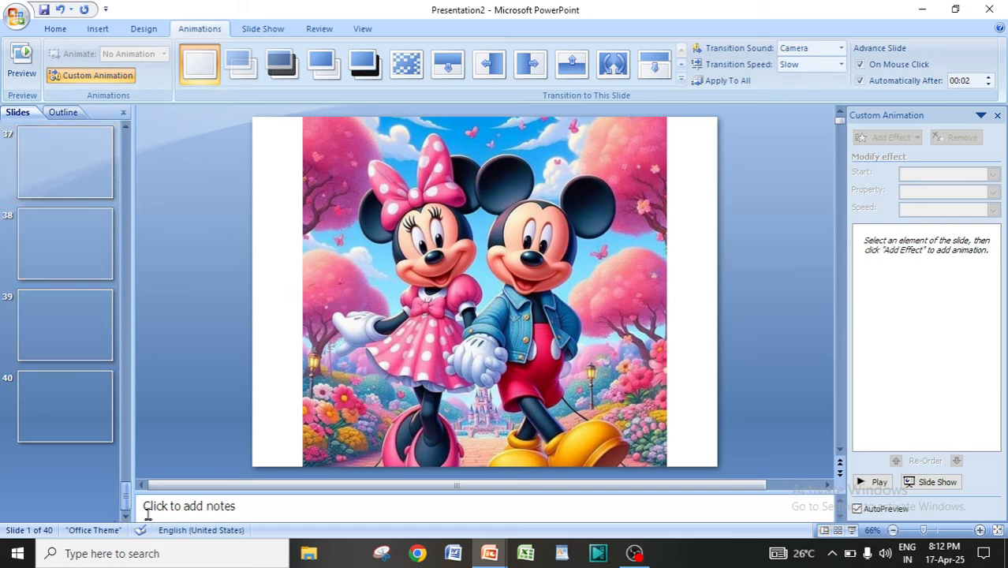
{"action": "left_click", "coordinate": [85, 423]}
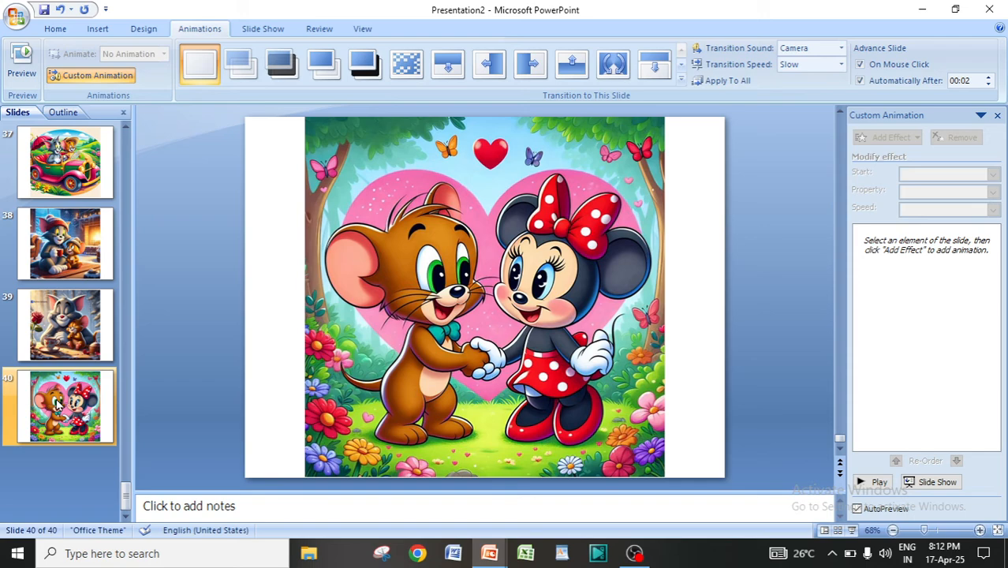
{"action": "left_click", "coordinate": [52, 30]}
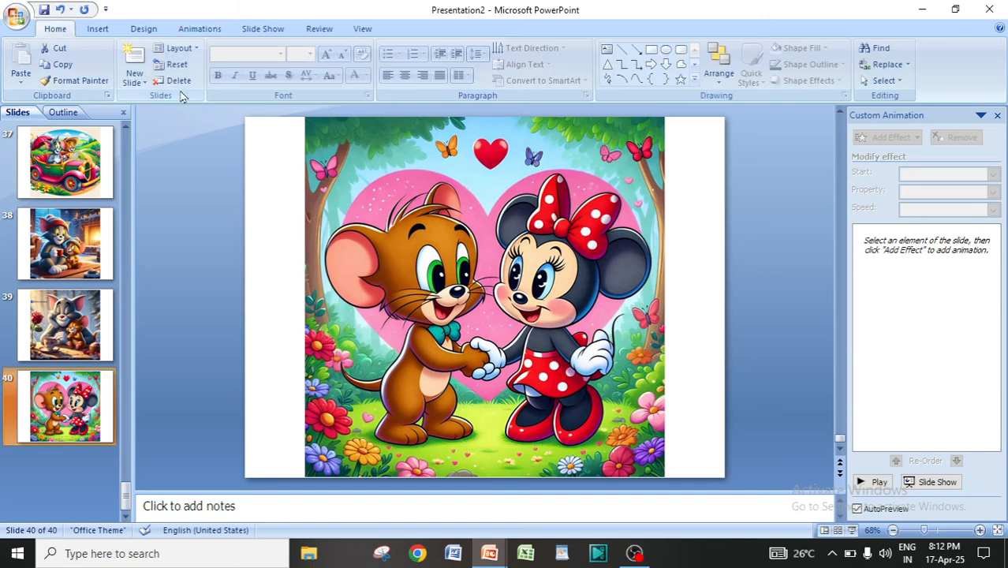
{"action": "left_click", "coordinate": [141, 82]}
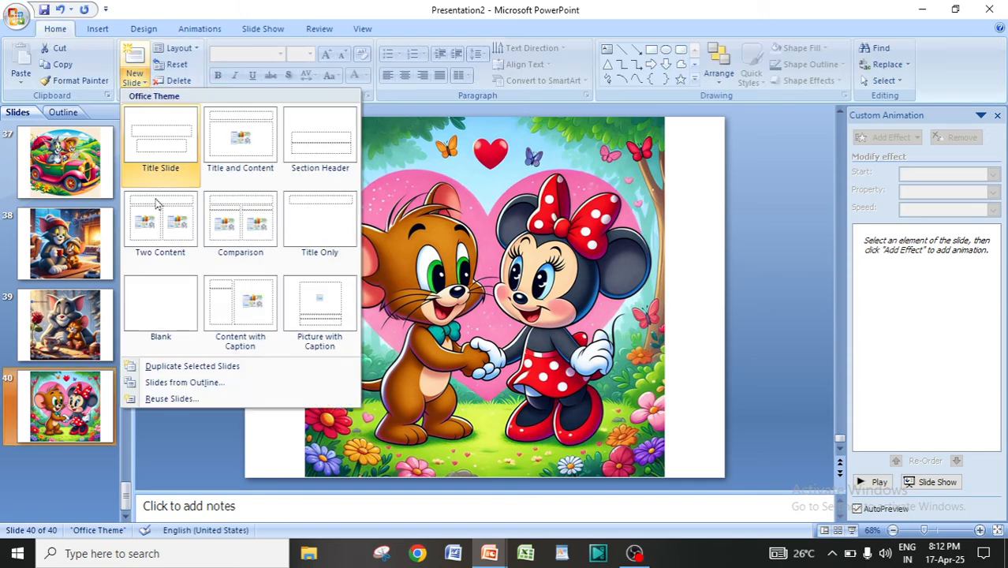
{"action": "left_click", "coordinate": [160, 304]}
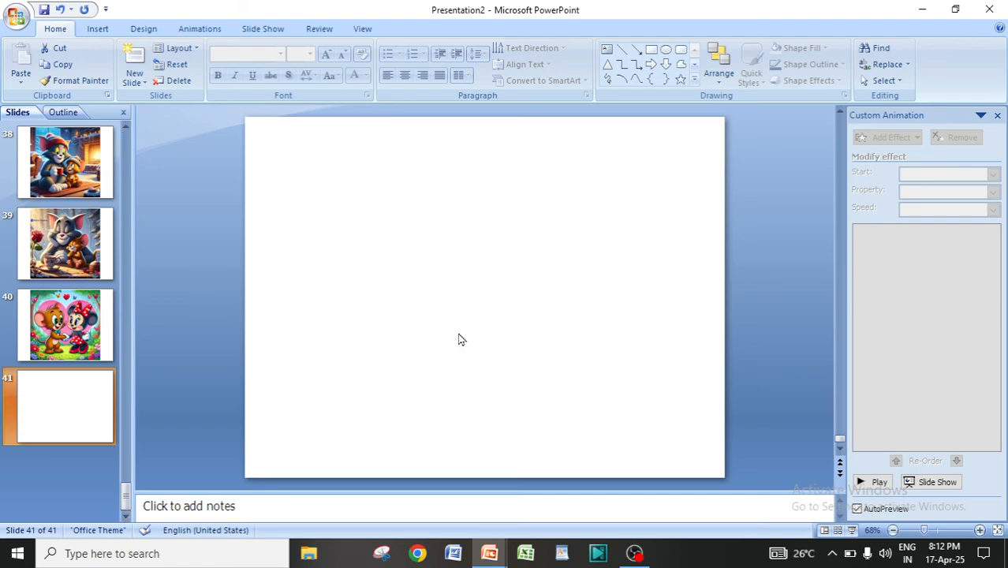
Step: Open the "all over presentation" file from the desktop and cut the whole numbered list of ten "How to" topics from its slide
{"action": "left_click", "coordinate": [923, 13]}
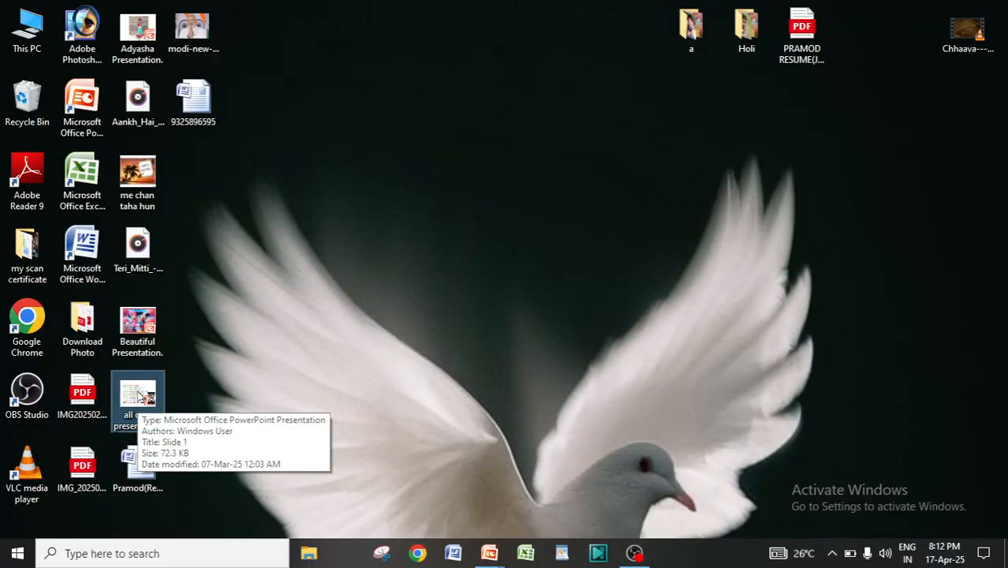
{"action": "double_click", "coordinate": [138, 394]}
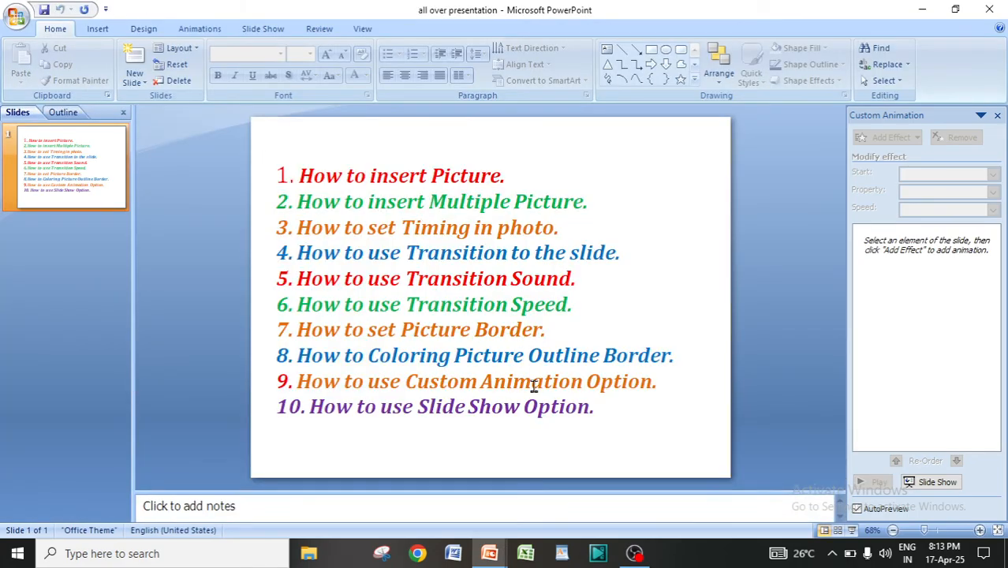
{"action": "left_click", "coordinate": [296, 184]}
{"action": "left_click_drag", "start_coordinate": [297, 184], "coordinate": [637, 421]}
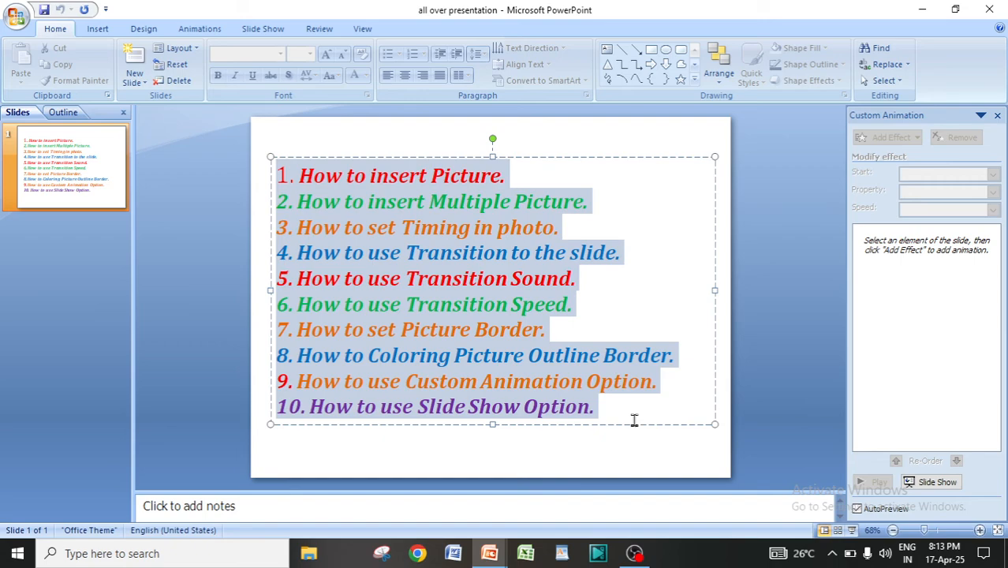
{"action": "right_click", "coordinate": [415, 240]}
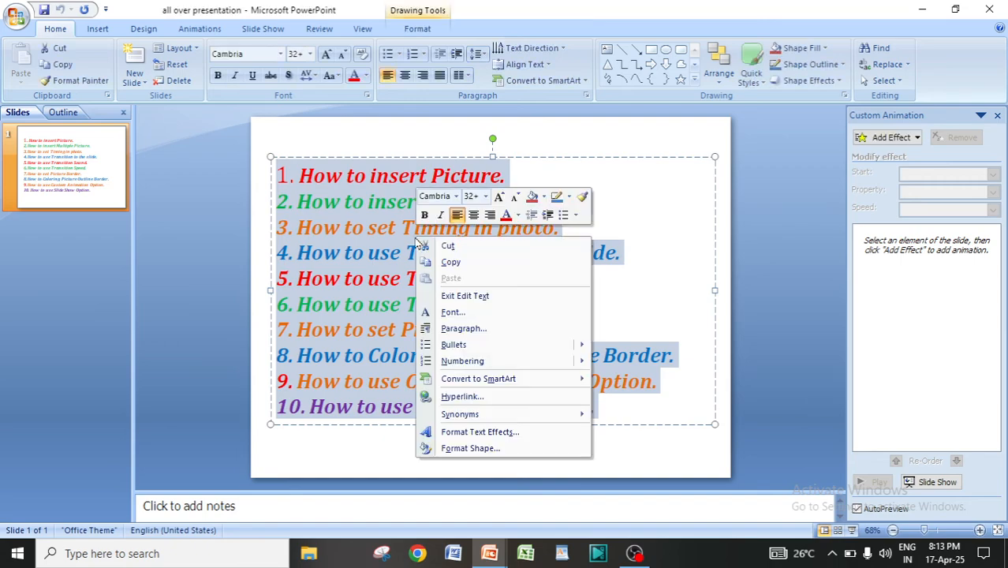
{"action": "left_click", "coordinate": [448, 246]}
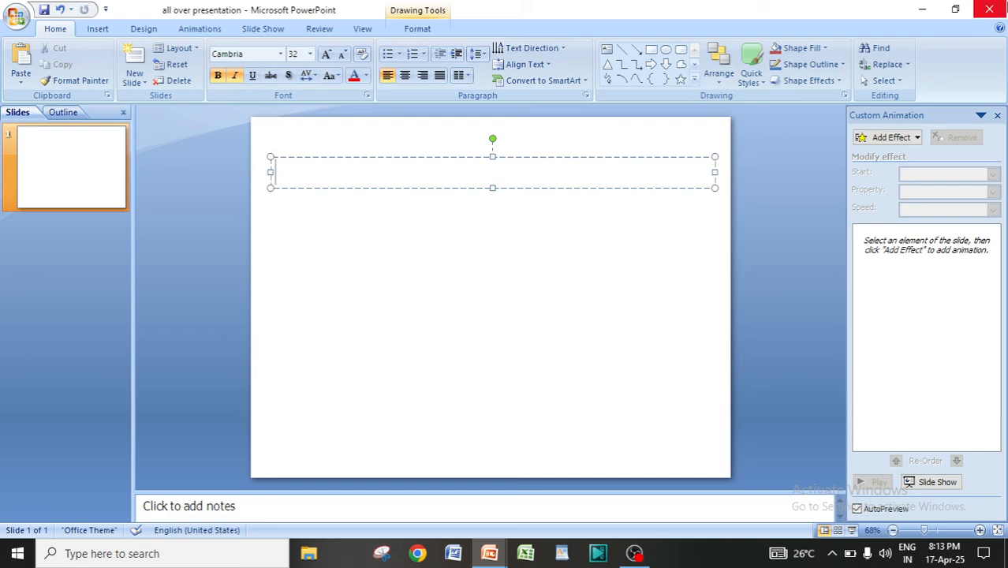
Step: Close "all over presentation" without saving its changes and paste the cut topic list onto blank slide 41 of the album
{"action": "left_click", "coordinate": [990, 10]}
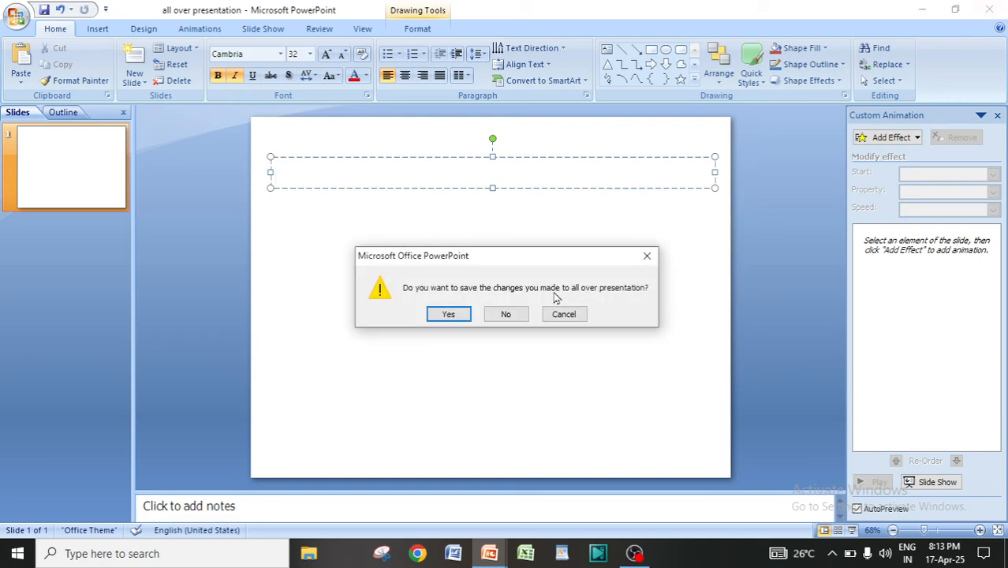
{"action": "left_click", "coordinate": [509, 315]}
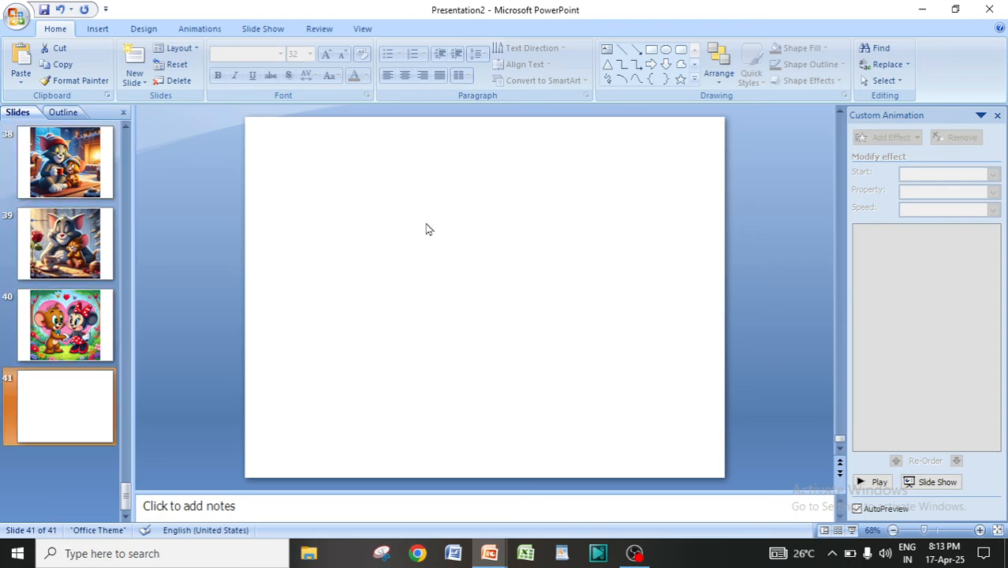
{"action": "left_click", "coordinate": [15, 58]}
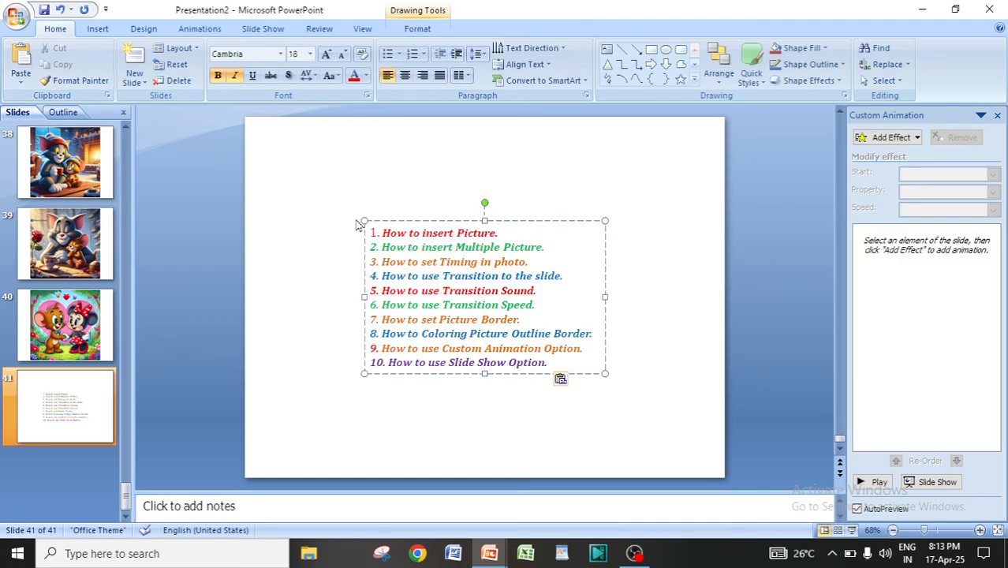
Step: Move the pasted list's text box toward the slide's upper edge and widen it on both sides
{"action": "left_click_drag", "start_coordinate": [486, 221], "coordinate": [477, 167]}
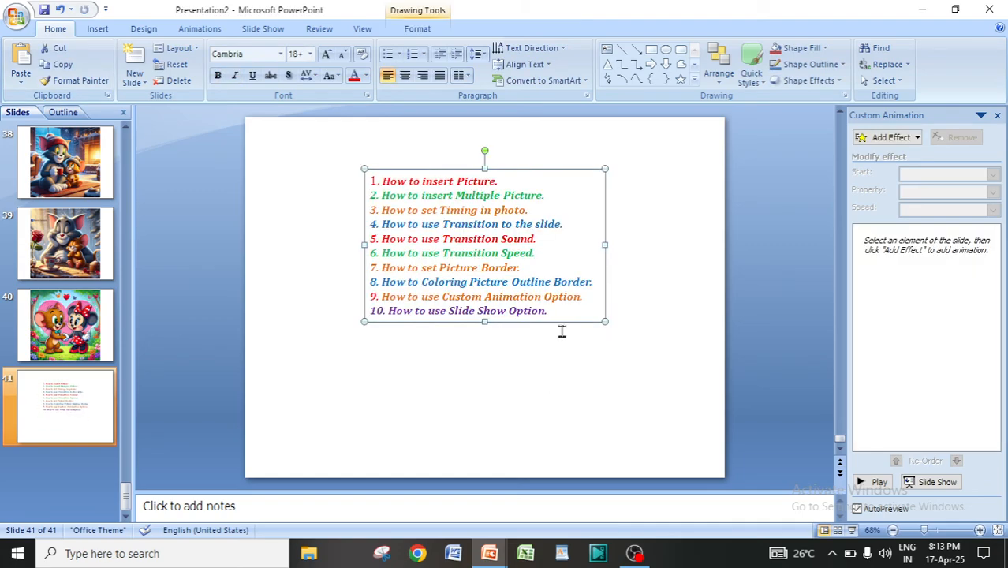
{"action": "left_click_drag", "start_coordinate": [605, 322], "coordinate": [655, 446]}
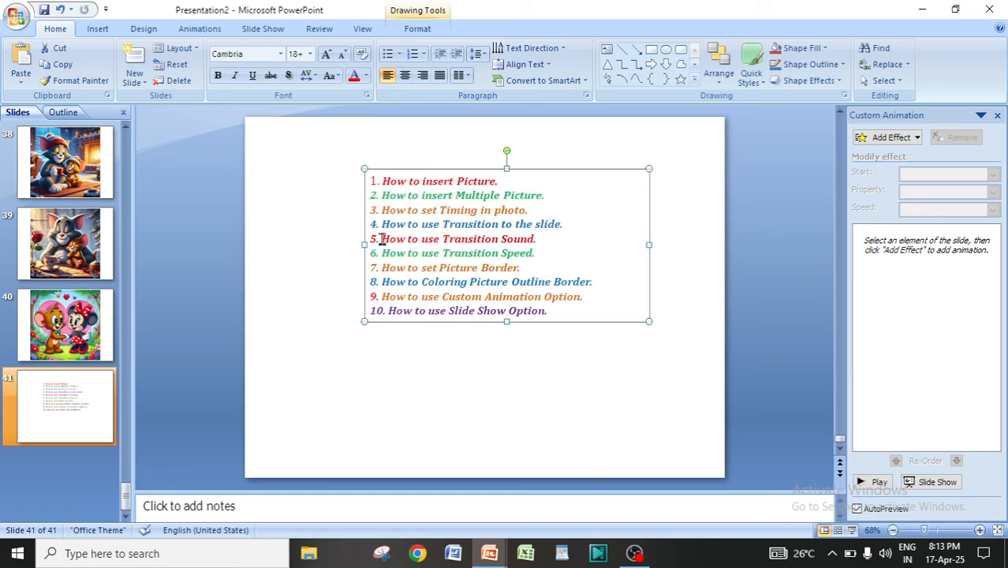
{"action": "left_click_drag", "start_coordinate": [365, 245], "coordinate": [289, 245]}
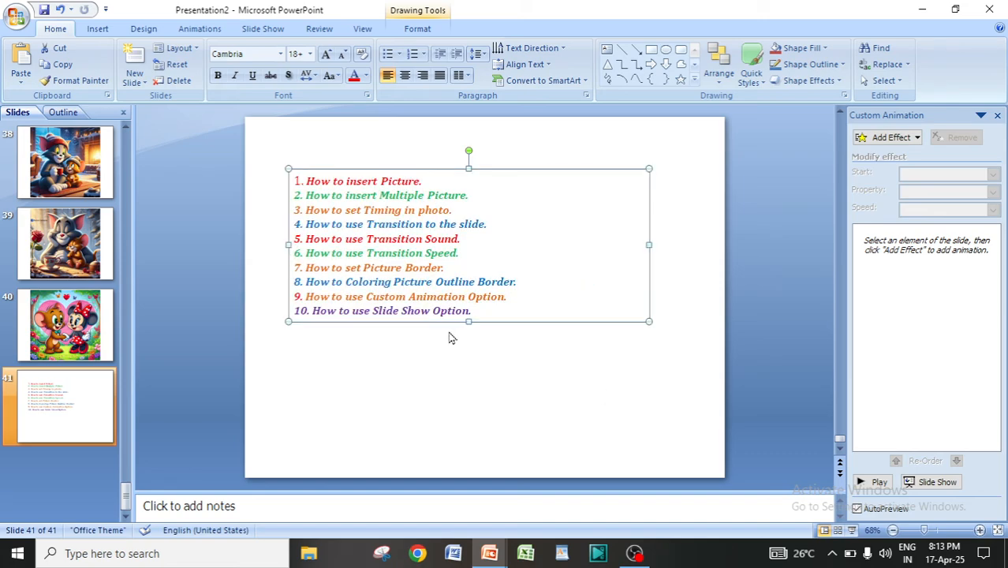
Step: Try to stretch the list's text box downward, and pull its right edge in closer to the text
{"action": "left_click_drag", "start_coordinate": [468, 322], "coordinate": [471, 436]}
{"action": "left_click", "coordinate": [470, 174]}
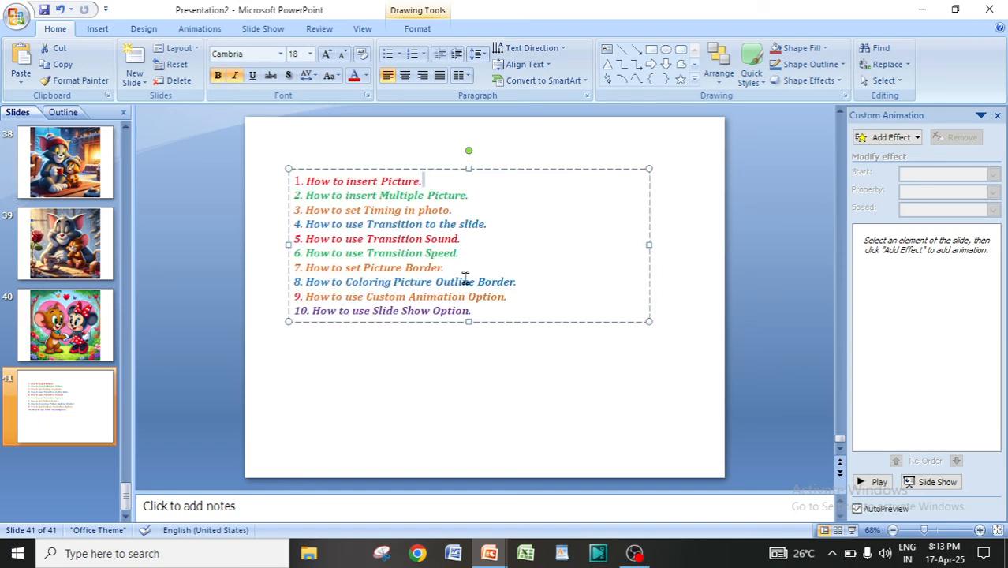
{"action": "left_click_drag", "start_coordinate": [467, 322], "coordinate": [473, 415]}
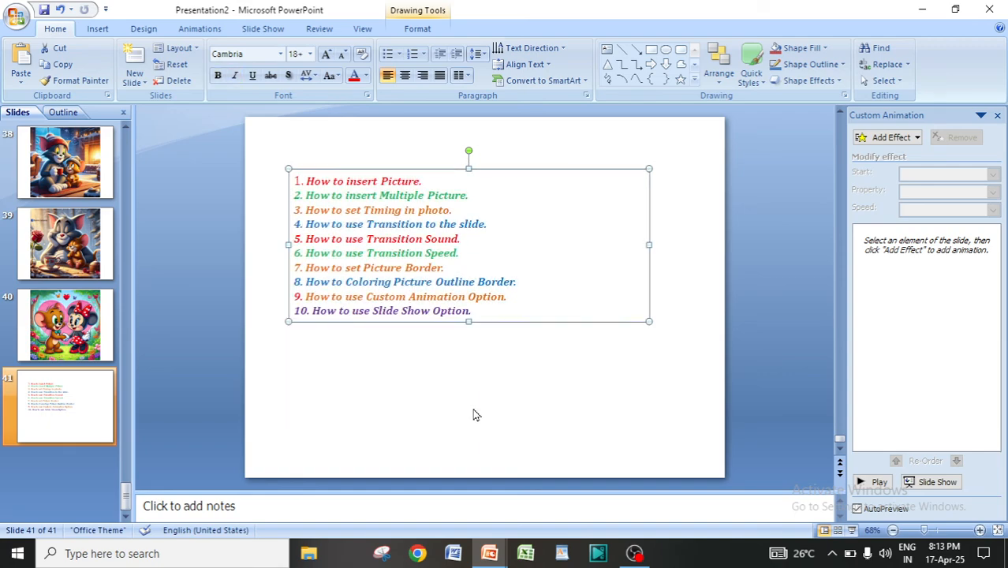
{"action": "left_click_drag", "start_coordinate": [647, 243], "coordinate": [565, 244]}
{"action": "left_click_drag", "start_coordinate": [426, 322], "coordinate": [438, 398]}
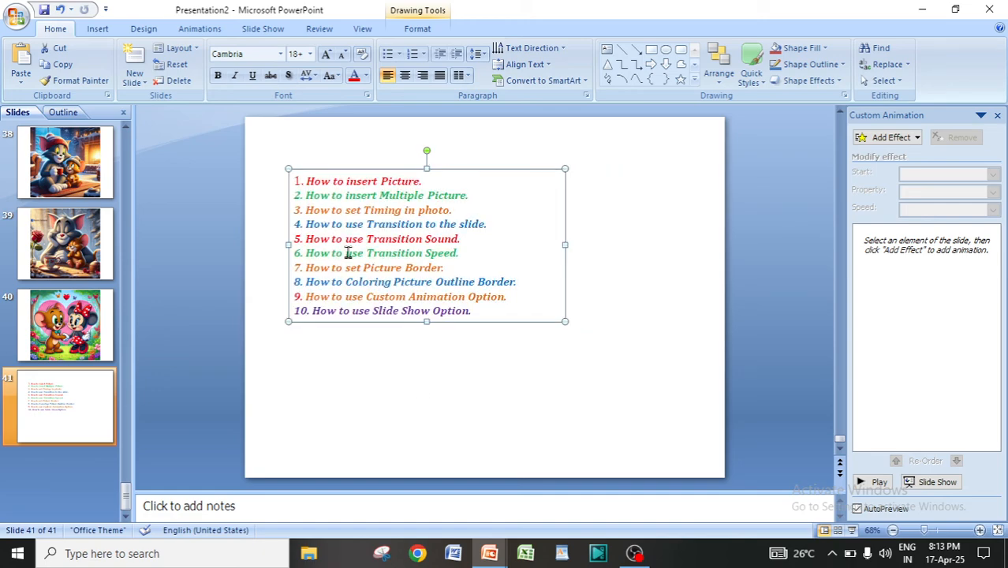
Step: Select all ten lines of the topic list and open the font size choices
{"action": "left_click_drag", "start_coordinate": [295, 182], "coordinate": [473, 314]}
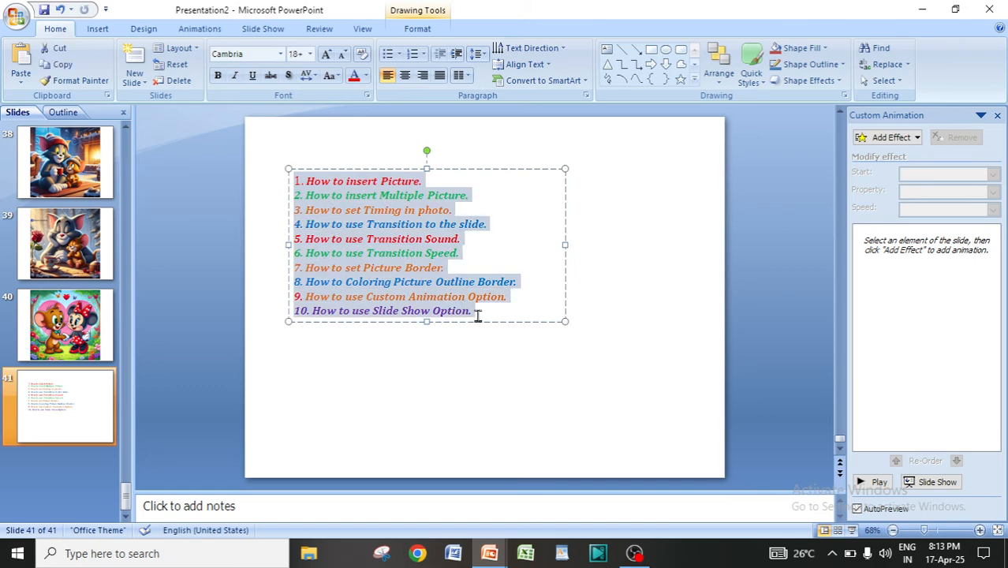
{"action": "left_click", "coordinate": [310, 53]}
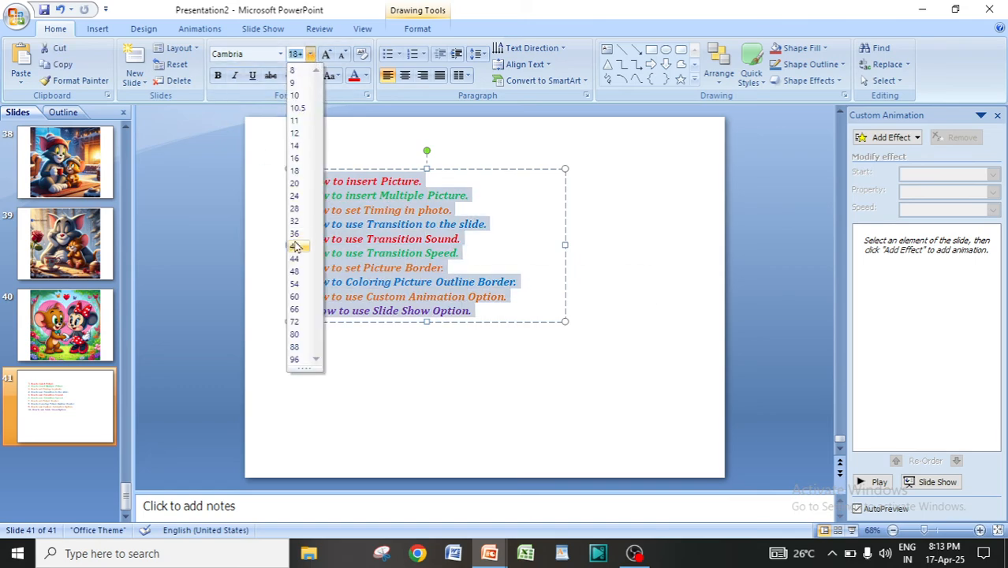